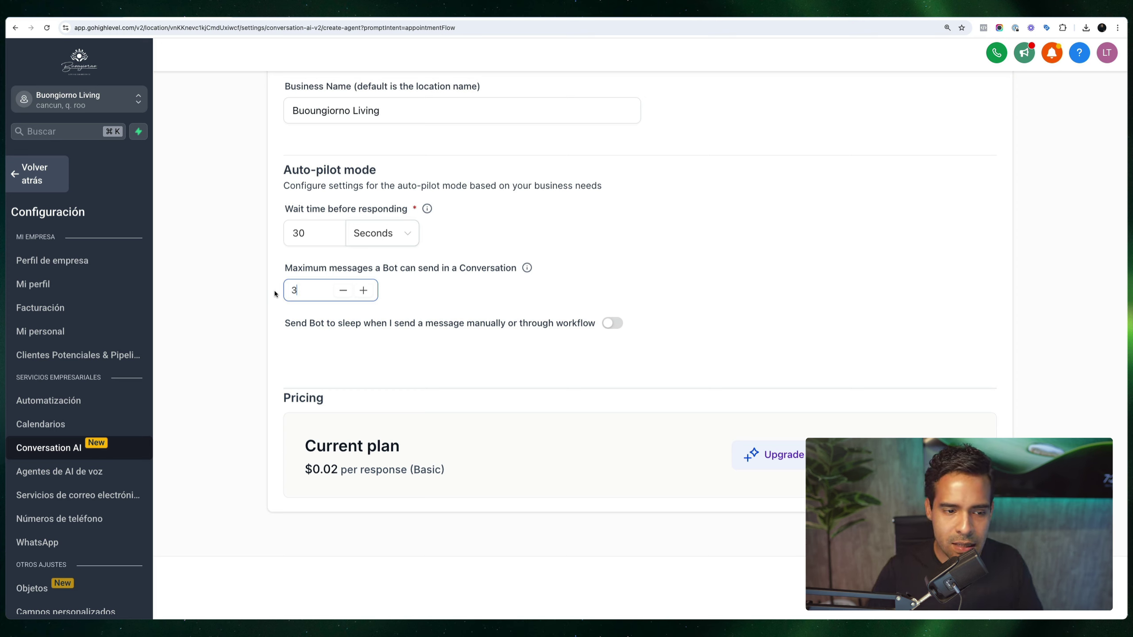
- Set the maximum messages the bot can send in a conversation to 10
{"action": "key", "text": "BackSpace"}
{"action": "type", "text": "10"}
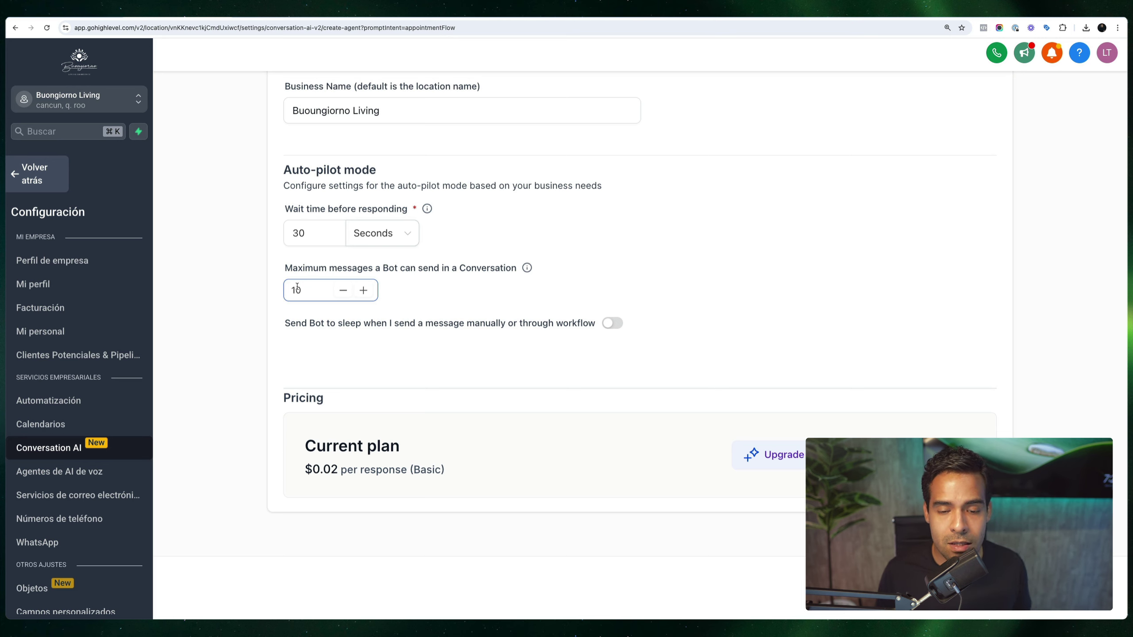
{"action": "left_click", "coordinate": [441, 407]}
{"action": "scroll", "coordinate": [446, 313], "scroll_direction": "up", "scroll_amount": 15}
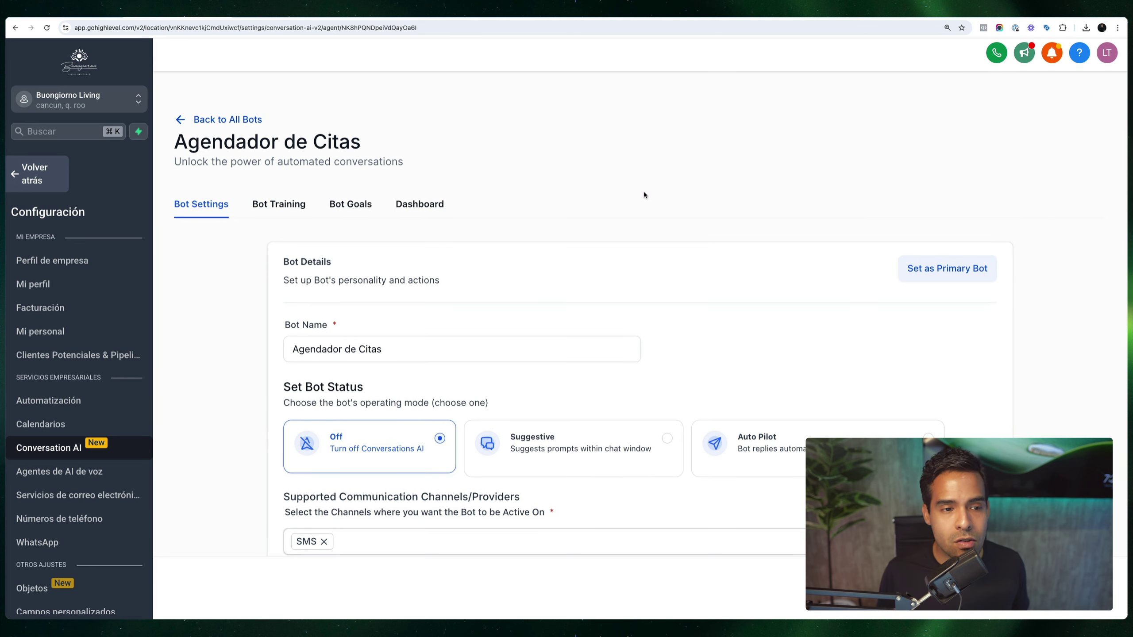
- Open the bot's training settings and examine the web crawler and the existing custom question-and-answer list
{"action": "left_click", "coordinate": [286, 205]}
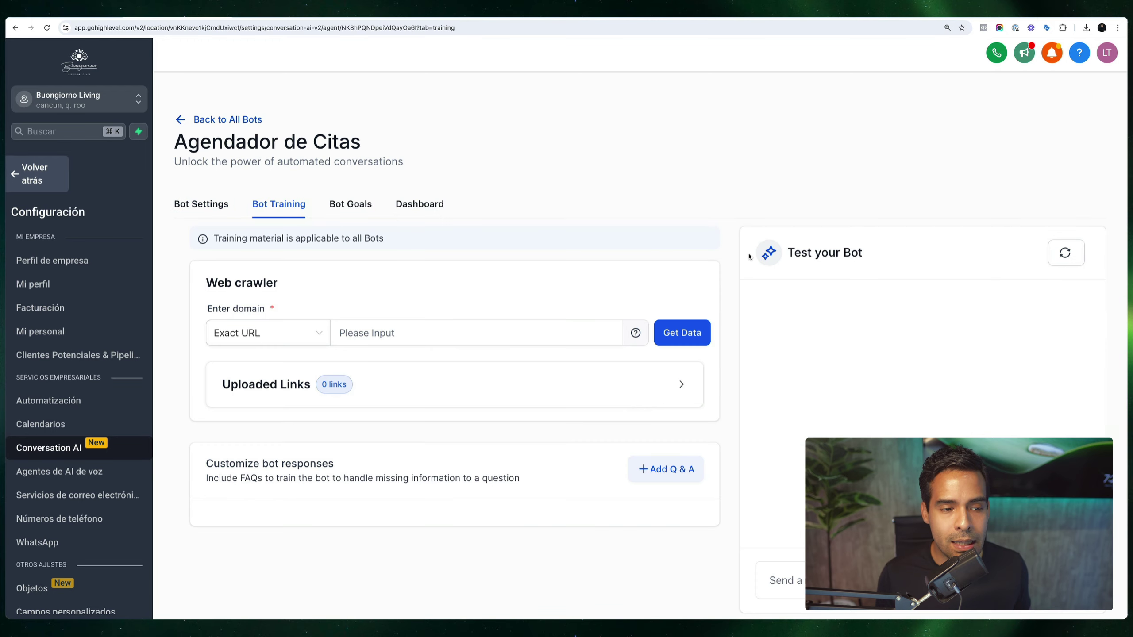
{"action": "scroll", "coordinate": [747, 257], "scroll_direction": "down", "scroll_amount": 2}
{"action": "scroll", "coordinate": [747, 258], "scroll_direction": "down", "scroll_amount": 3}
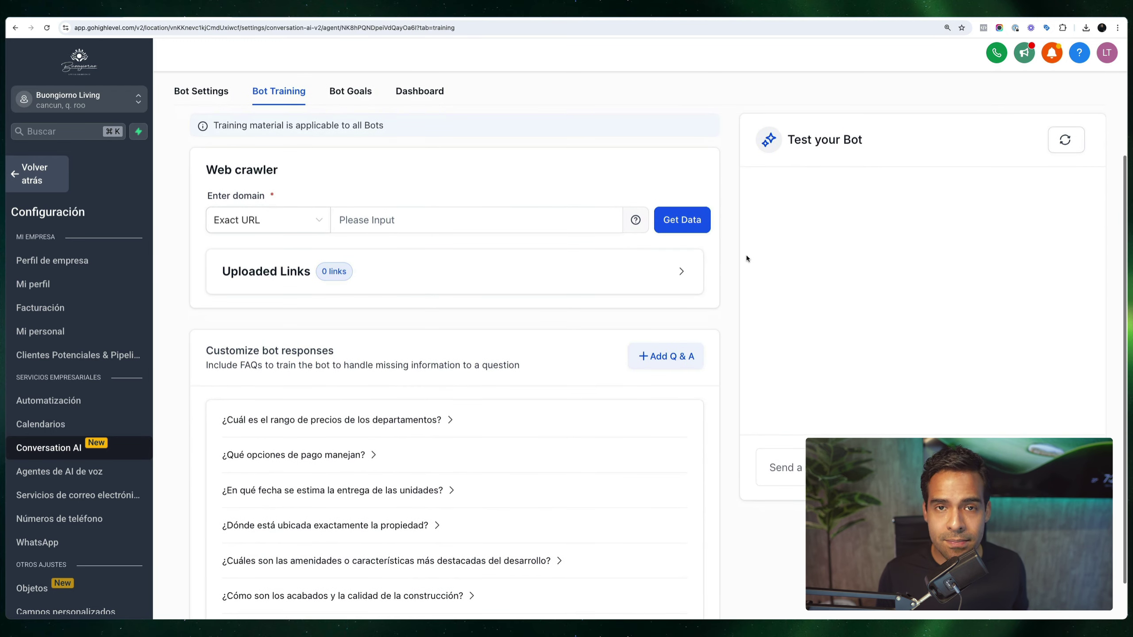
{"action": "scroll", "coordinate": [746, 257], "scroll_direction": "up", "scroll_amount": 2}
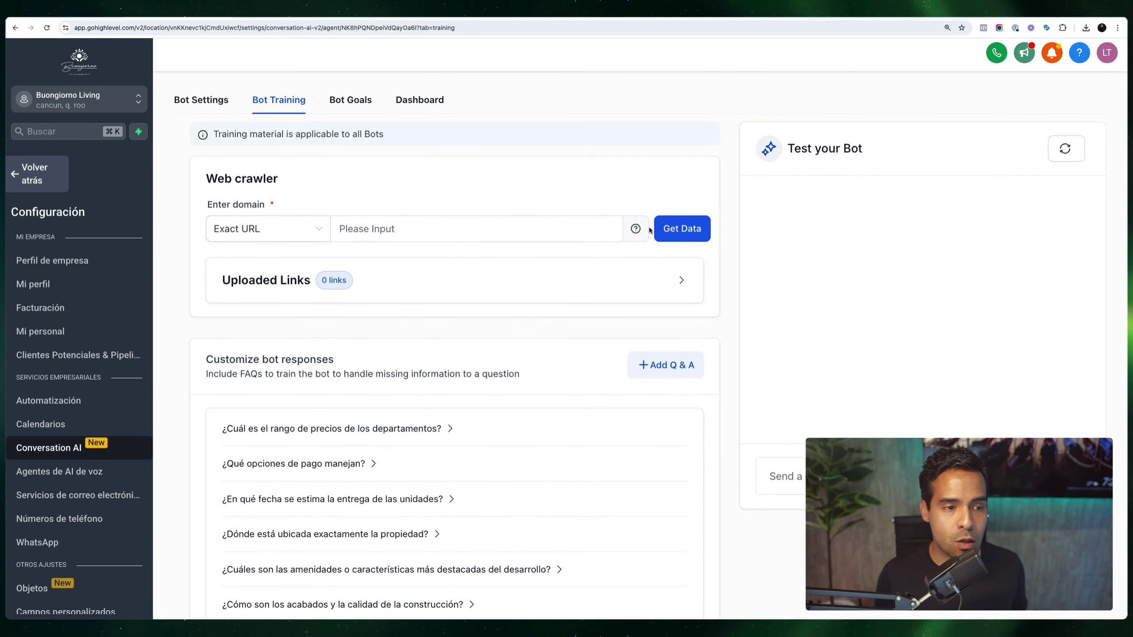
{"action": "left_click_drag", "start_coordinate": [209, 134], "coordinate": [434, 144]}
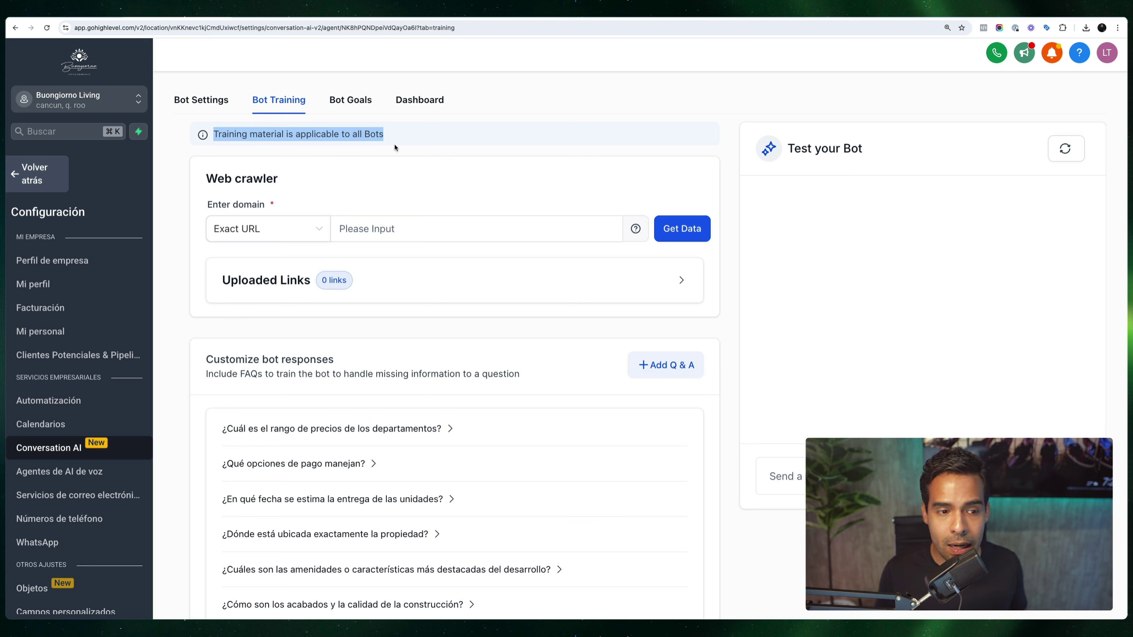
{"action": "scroll", "coordinate": [381, 149], "scroll_direction": "down", "scroll_amount": 2}
{"action": "left_click", "coordinate": [411, 178]}
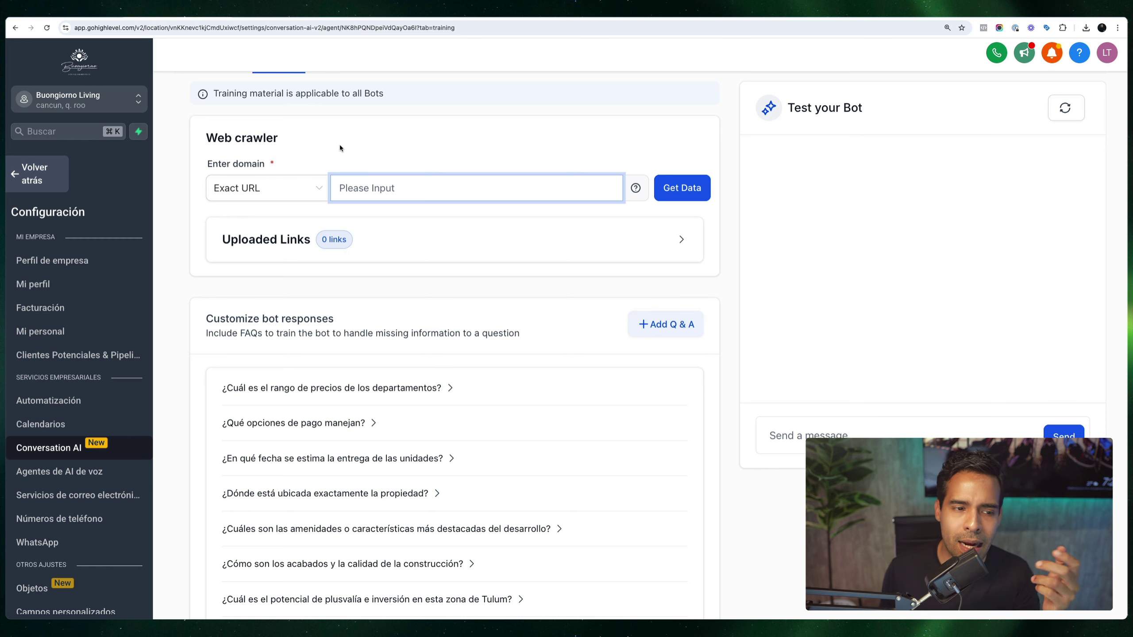
{"action": "scroll", "coordinate": [361, 165], "scroll_direction": "down", "scroll_amount": 1}
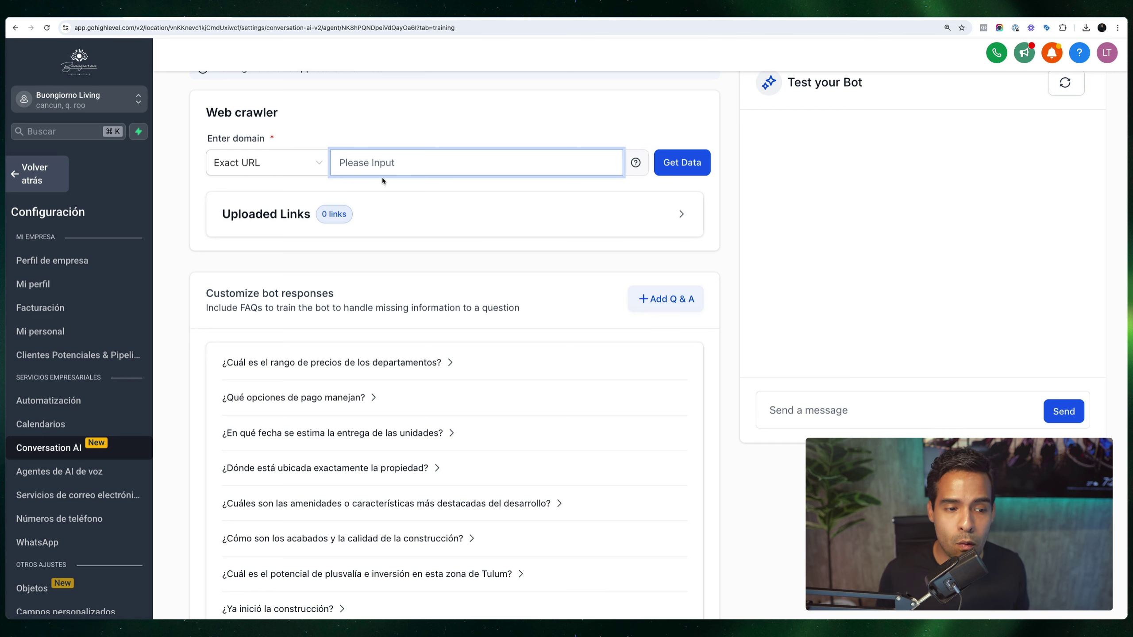
{"action": "scroll", "coordinate": [382, 177], "scroll_direction": "down", "scroll_amount": 1}
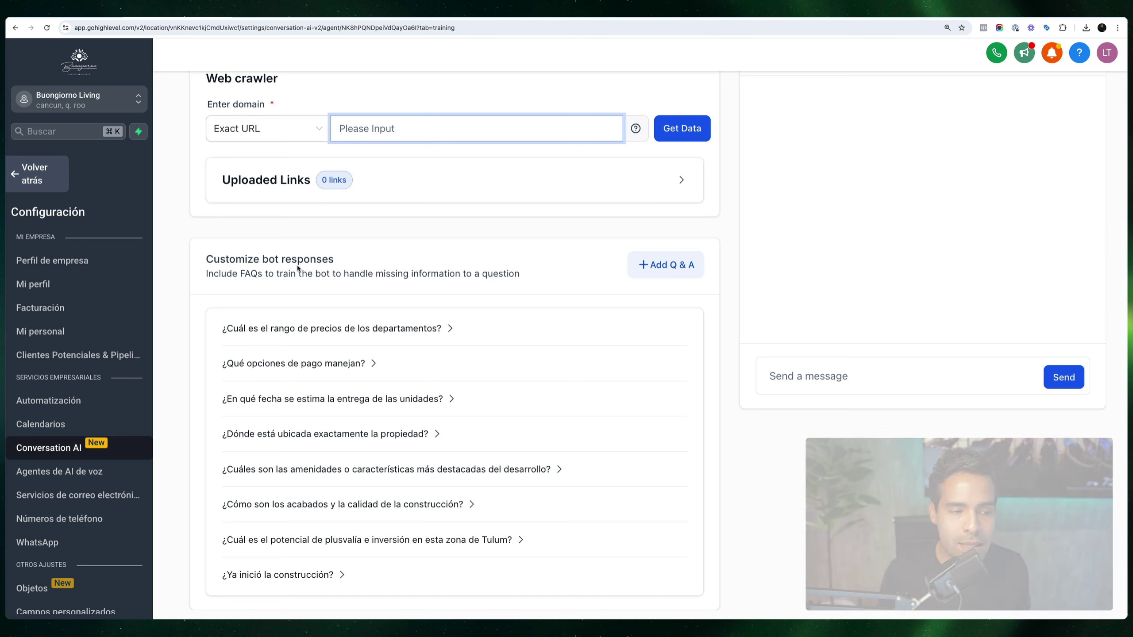
- Draft a new Q&A with the question "¿Cuál es el precio?" and the answer "Respuesta de Precio es $", and discard it
{"action": "left_click", "coordinate": [638, 269]}
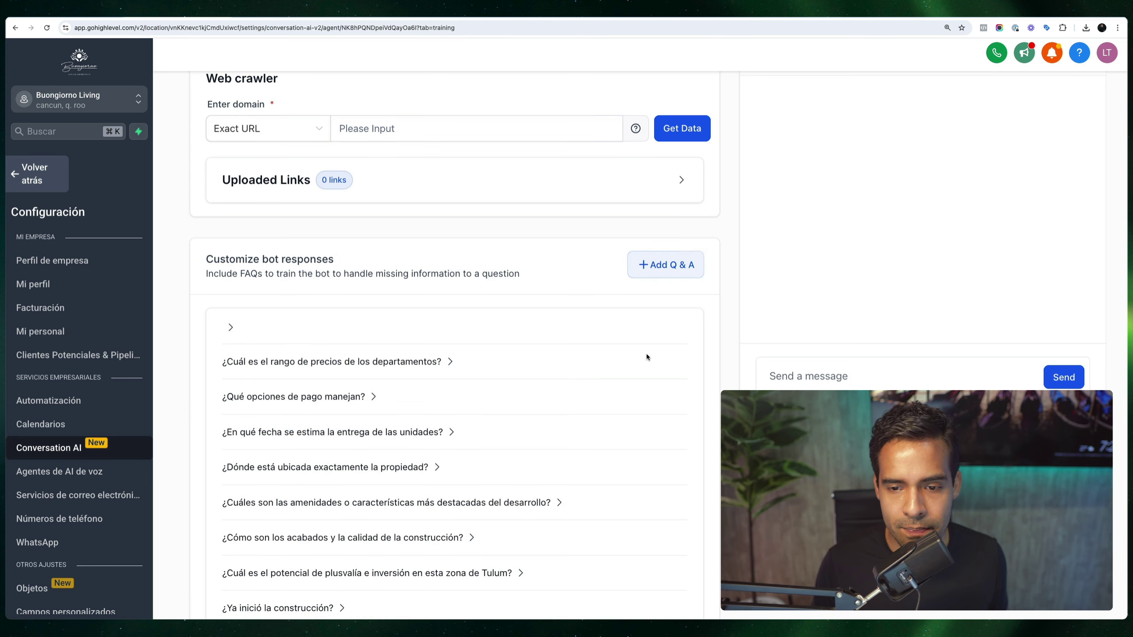
{"action": "left_click", "coordinate": [377, 272]}
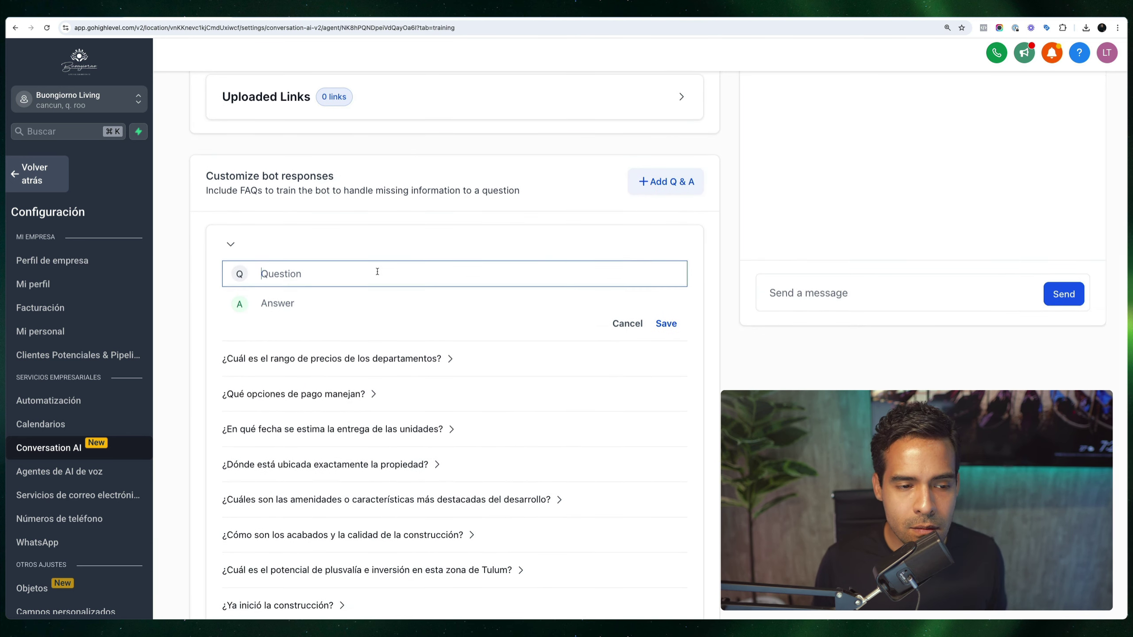
{"action": "type", "text": "¿C"}
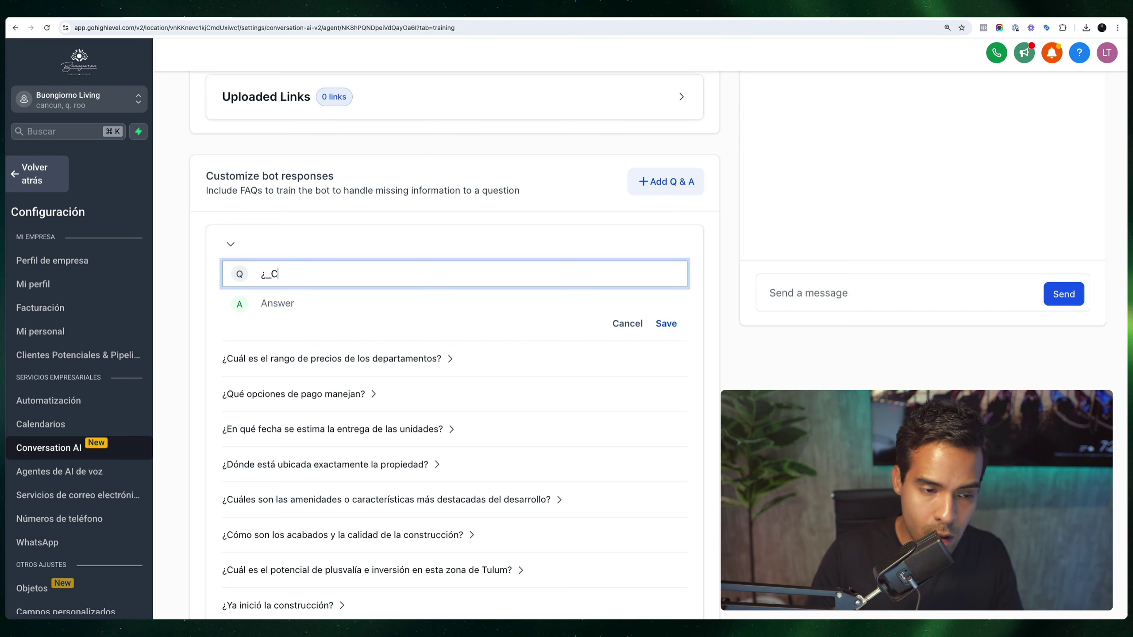
{"action": "type", "text": "Cuál es el precio?"}
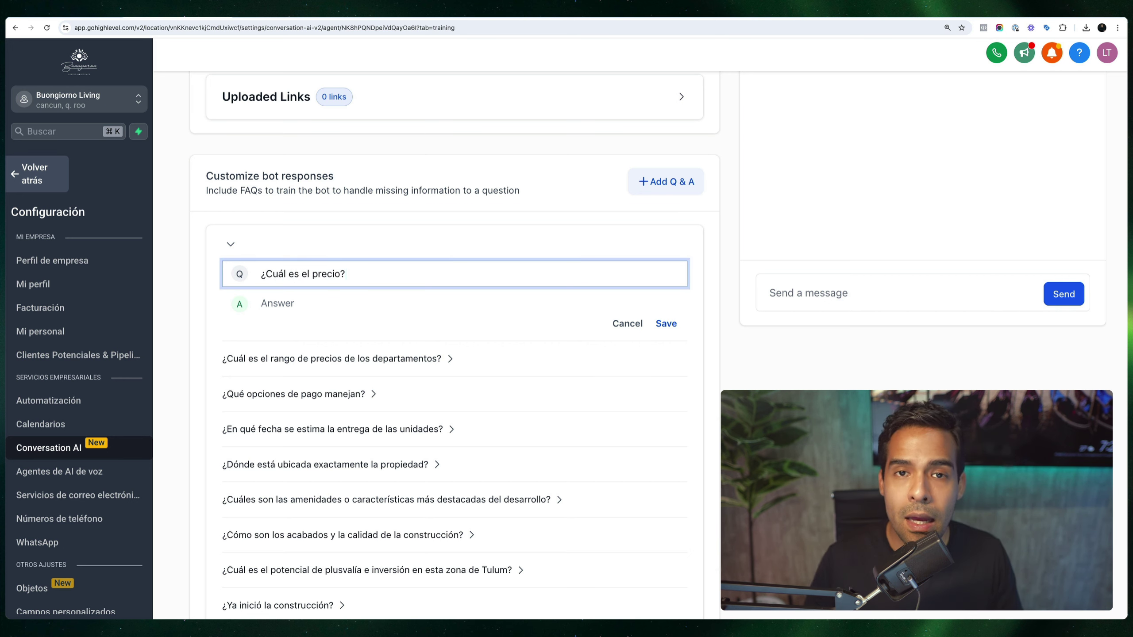
{"action": "left_click", "coordinate": [347, 298]}
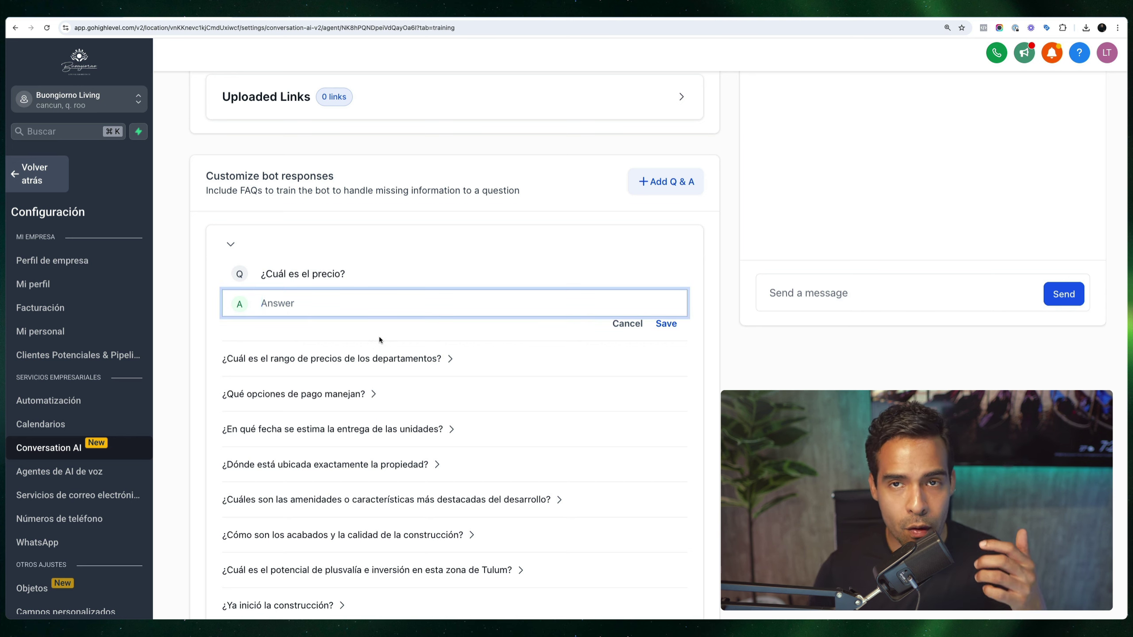
{"action": "type", "text": "Respuest"}
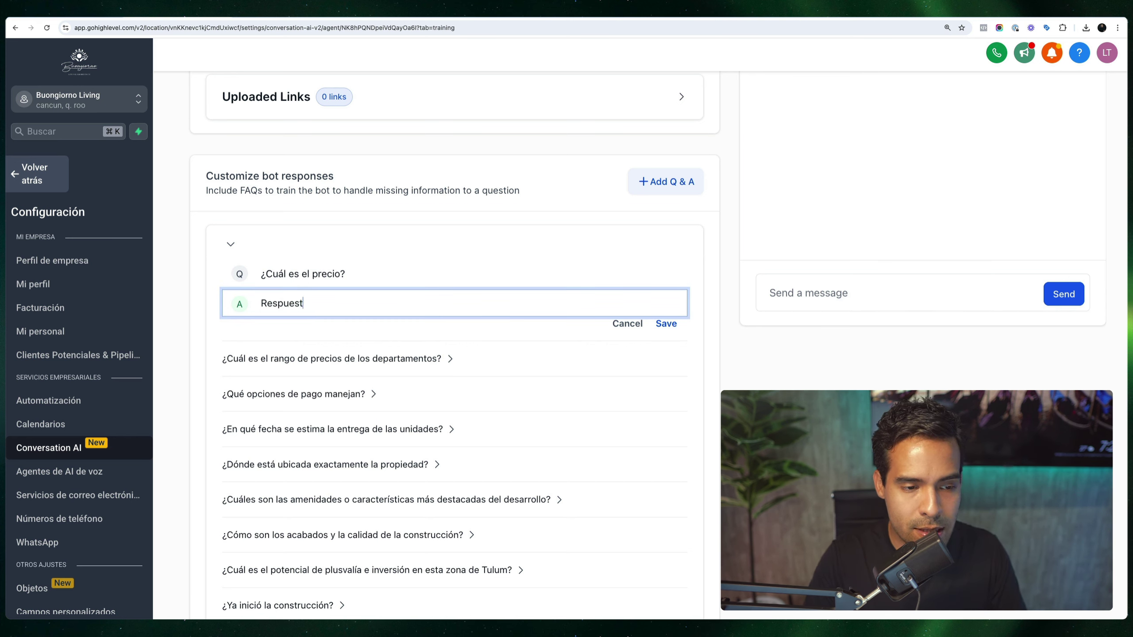
{"action": "type", "text": "a de Precio es $"}
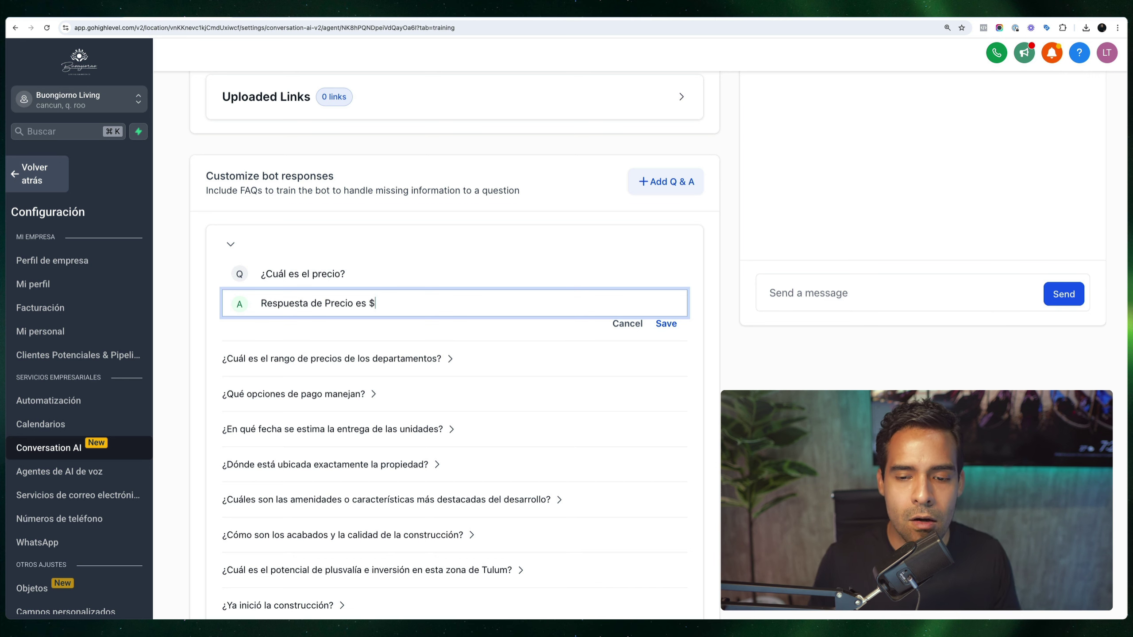
{"action": "left_click", "coordinate": [627, 324]}
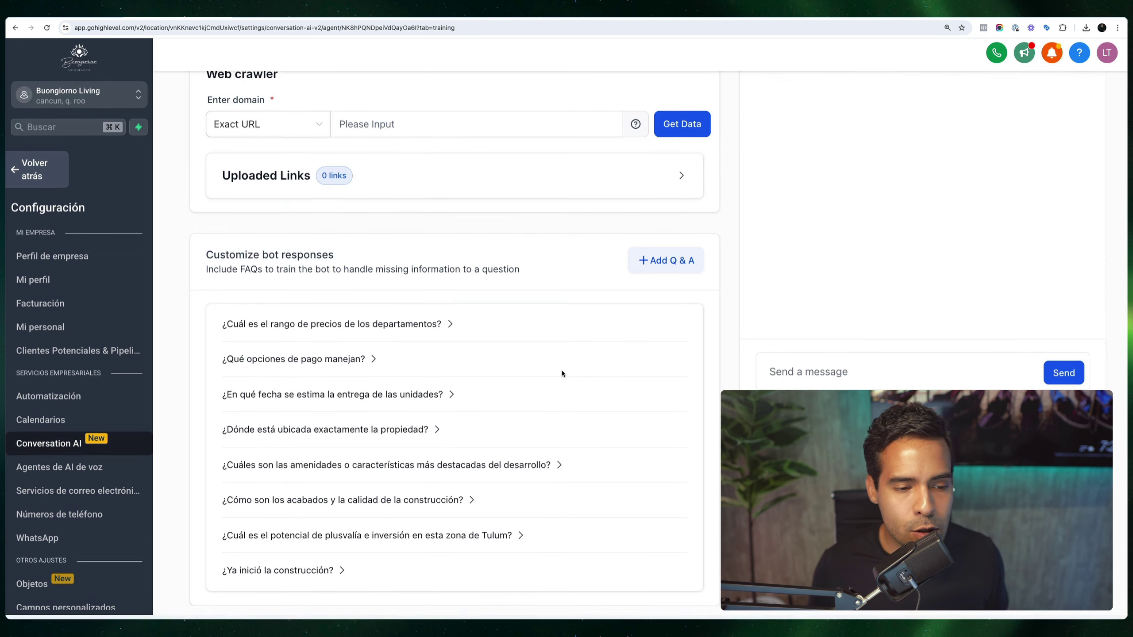
- Expand the Q&A entries on price range, payment options, delivery date and property location, and read their answers
{"action": "left_click", "coordinate": [334, 328]}
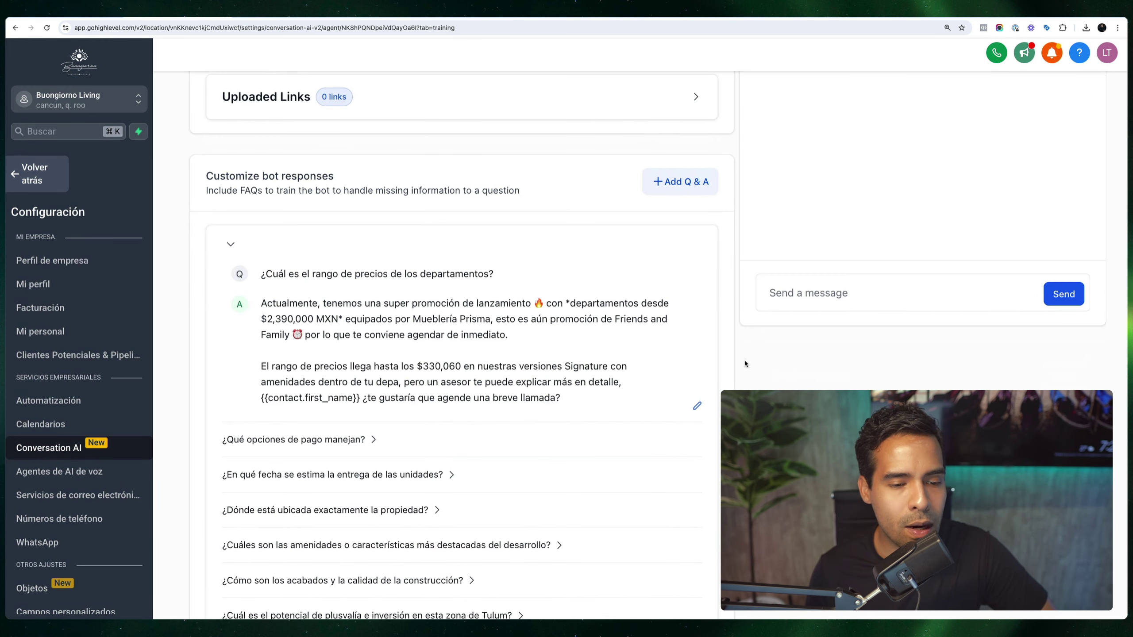
{"action": "scroll", "coordinate": [734, 364], "scroll_direction": "down", "scroll_amount": 2}
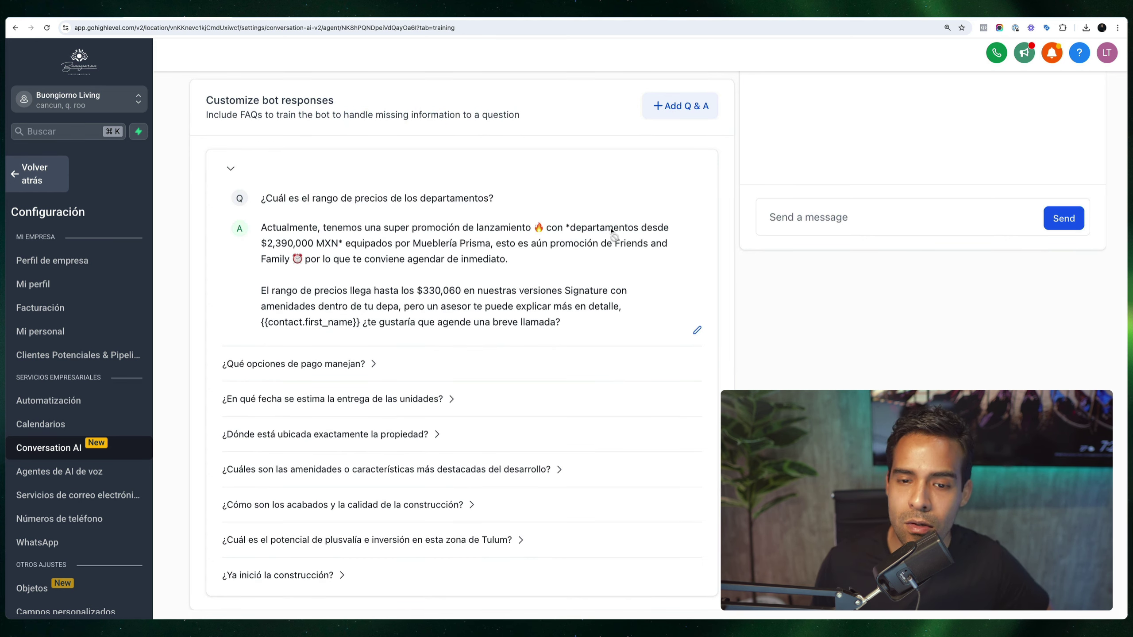
{"action": "left_click_drag", "start_coordinate": [363, 328], "coordinate": [535, 336]}
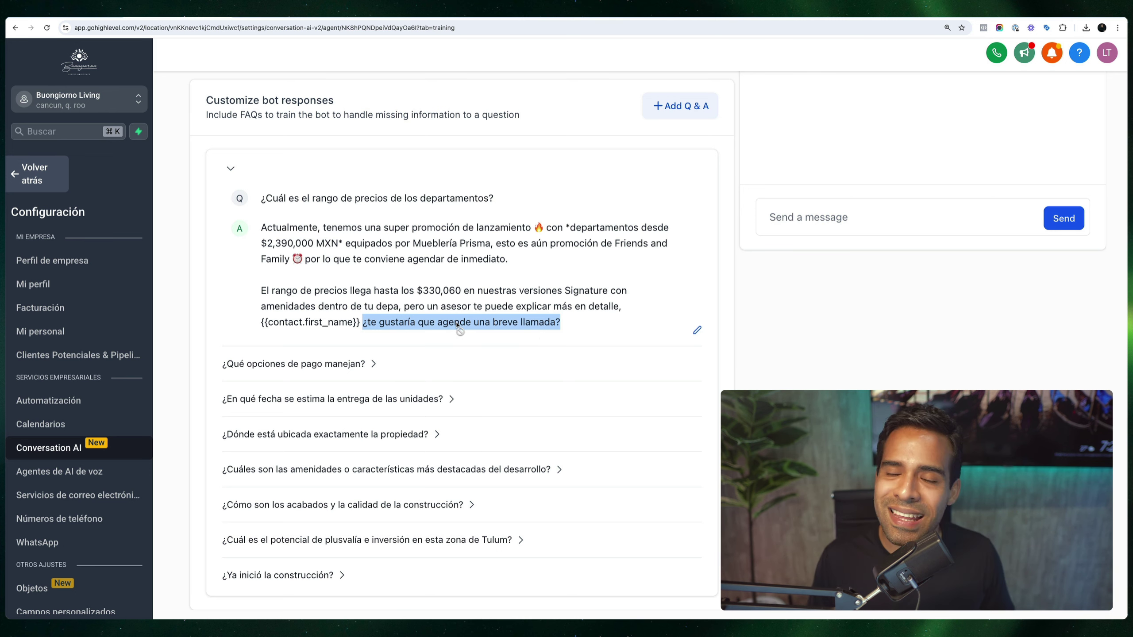
{"action": "left_click", "coordinate": [320, 366]}
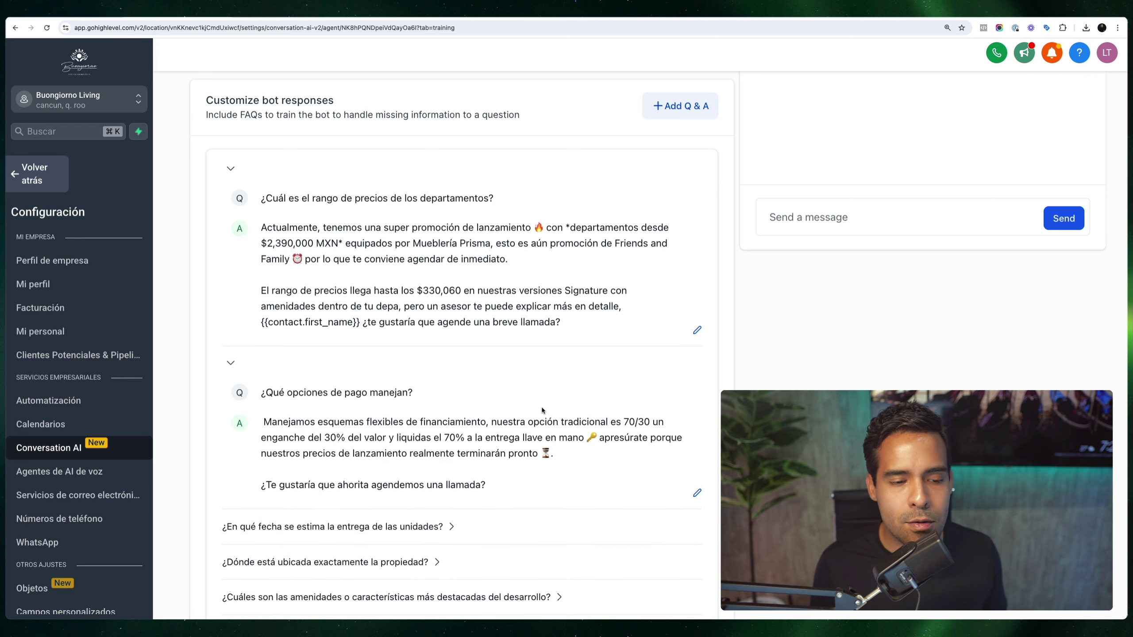
{"action": "scroll", "coordinate": [432, 411], "scroll_direction": "down", "scroll_amount": 3}
{"action": "left_click", "coordinate": [432, 409]}
{"action": "scroll", "coordinate": [526, 430], "scroll_direction": "down", "scroll_amount": 2}
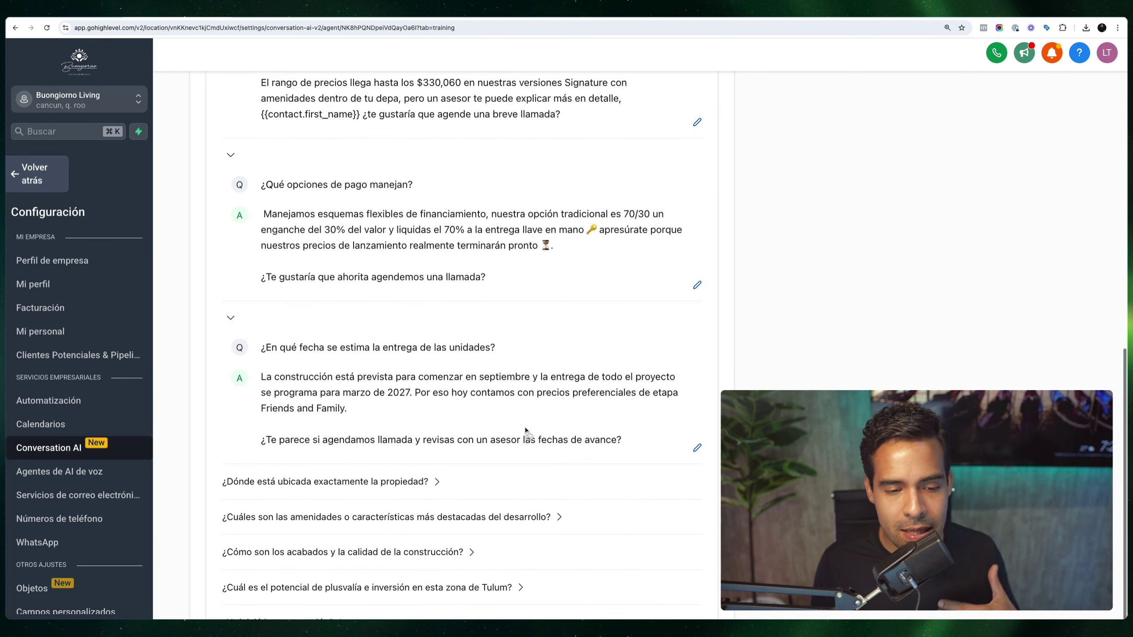
{"action": "scroll", "coordinate": [518, 428], "scroll_direction": "down", "scroll_amount": 1}
{"action": "left_click", "coordinate": [432, 454]}
{"action": "scroll", "coordinate": [556, 450], "scroll_direction": "down", "scroll_amount": 3}
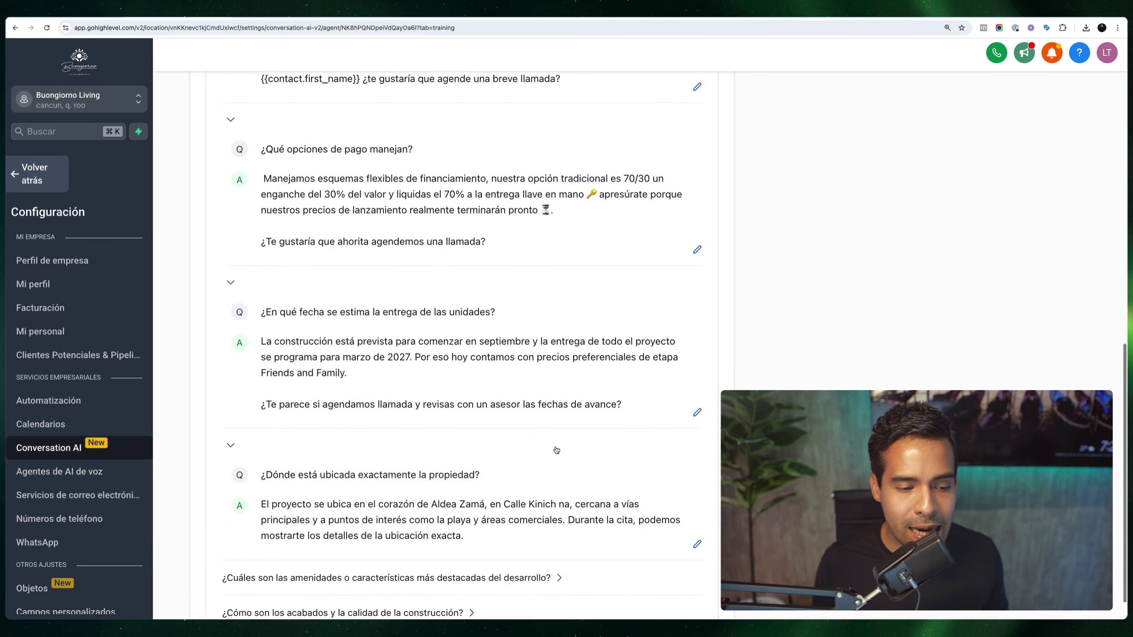
- Send "Hola quiero más información" to the bot in its test chat
{"action": "scroll", "coordinate": [398, 255], "scroll_direction": "up", "scroll_amount": 16}
{"action": "scroll", "coordinate": [749, 451], "scroll_direction": "down", "scroll_amount": 3}
{"action": "scroll", "coordinate": [903, 162], "scroll_direction": "down", "scroll_amount": 1}
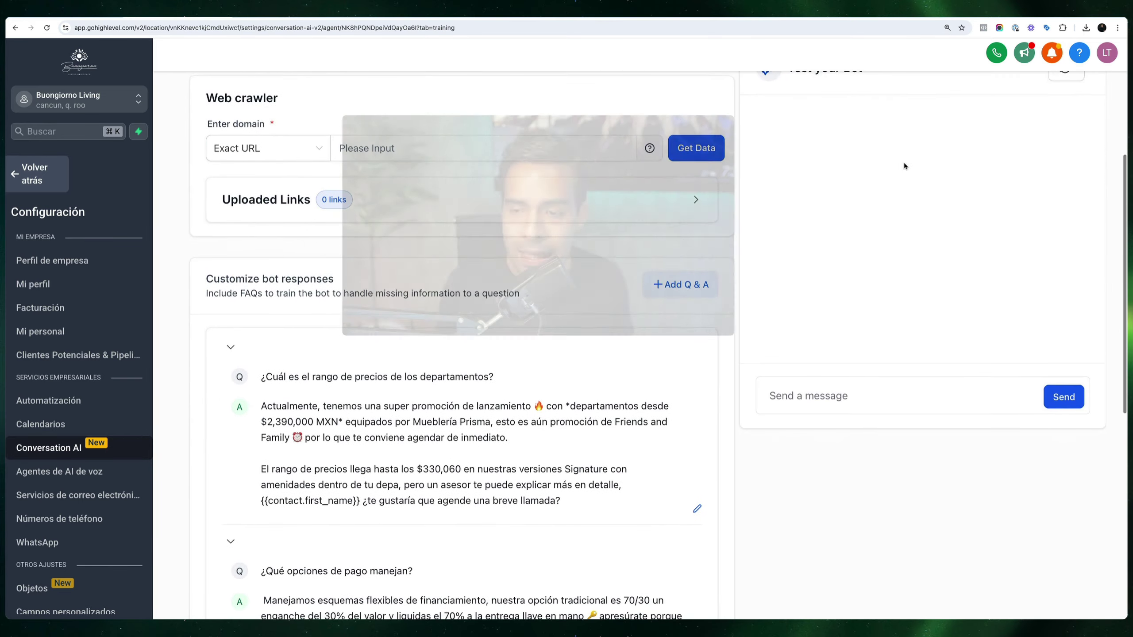
{"action": "scroll", "coordinate": [815, 199], "scroll_direction": "up", "scroll_amount": 3}
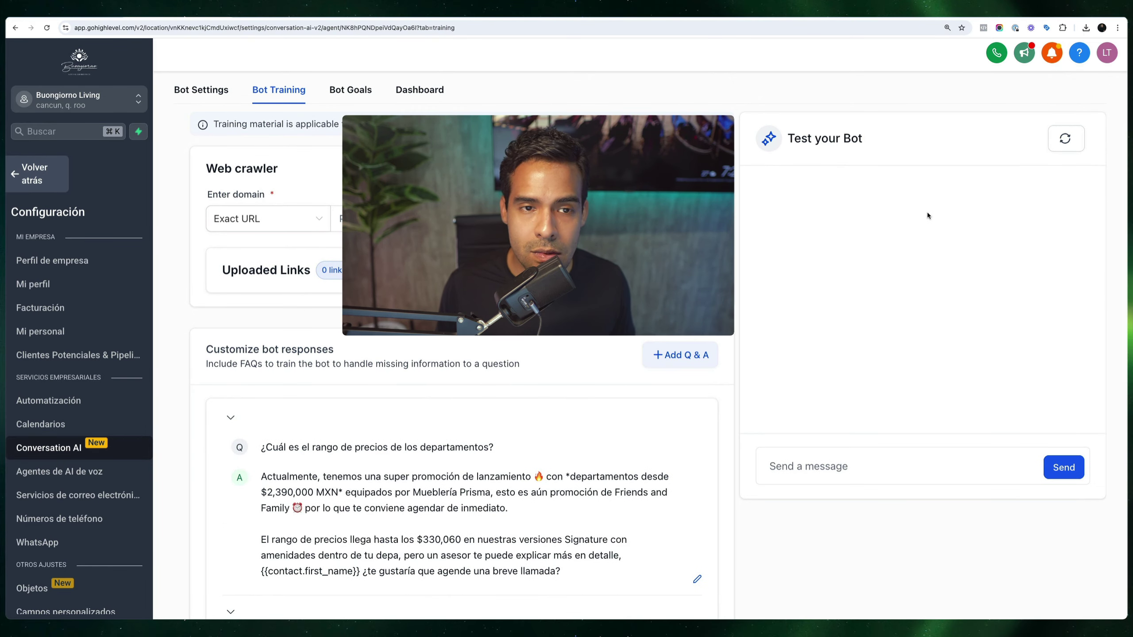
{"action": "left_click", "coordinate": [838, 474]}
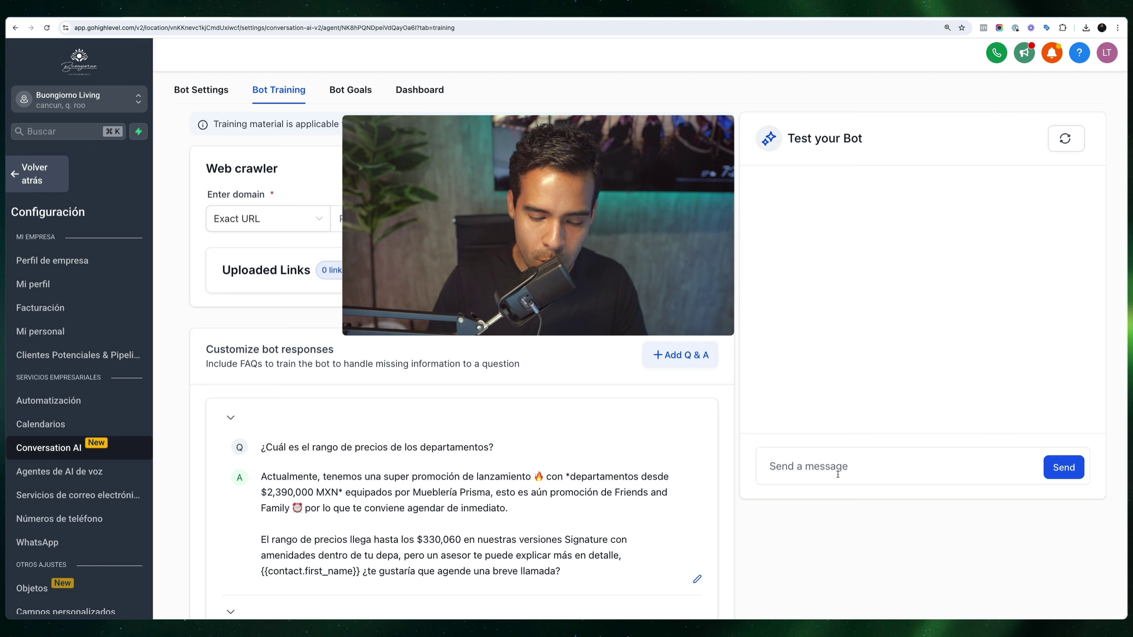
{"action": "type", "text": "Hola q"}
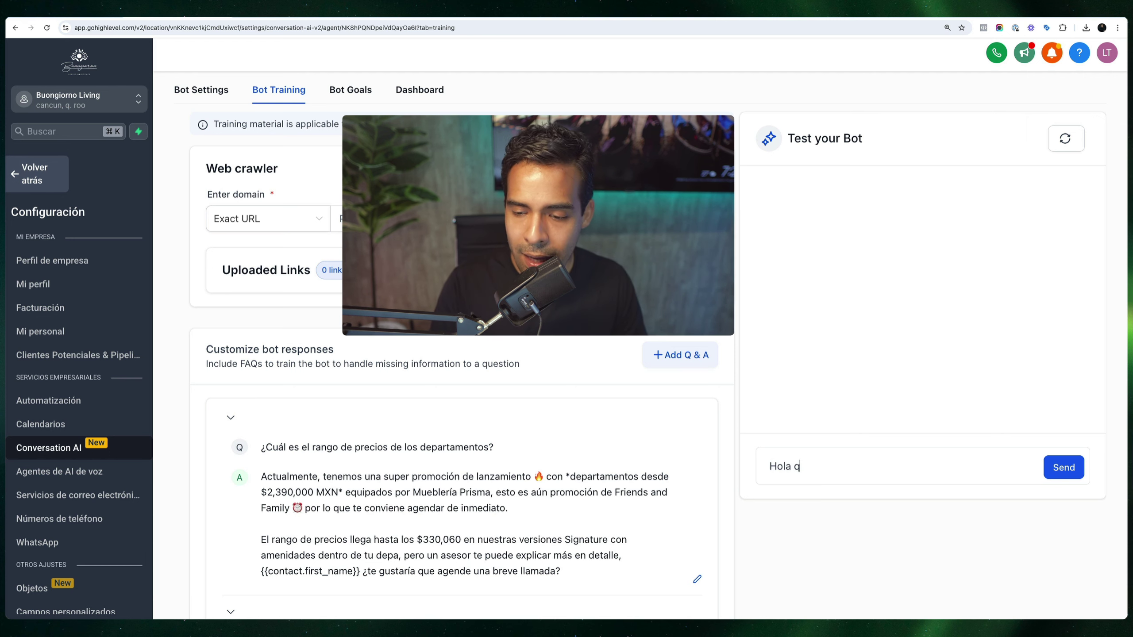
{"action": "type", "text": "uue"}
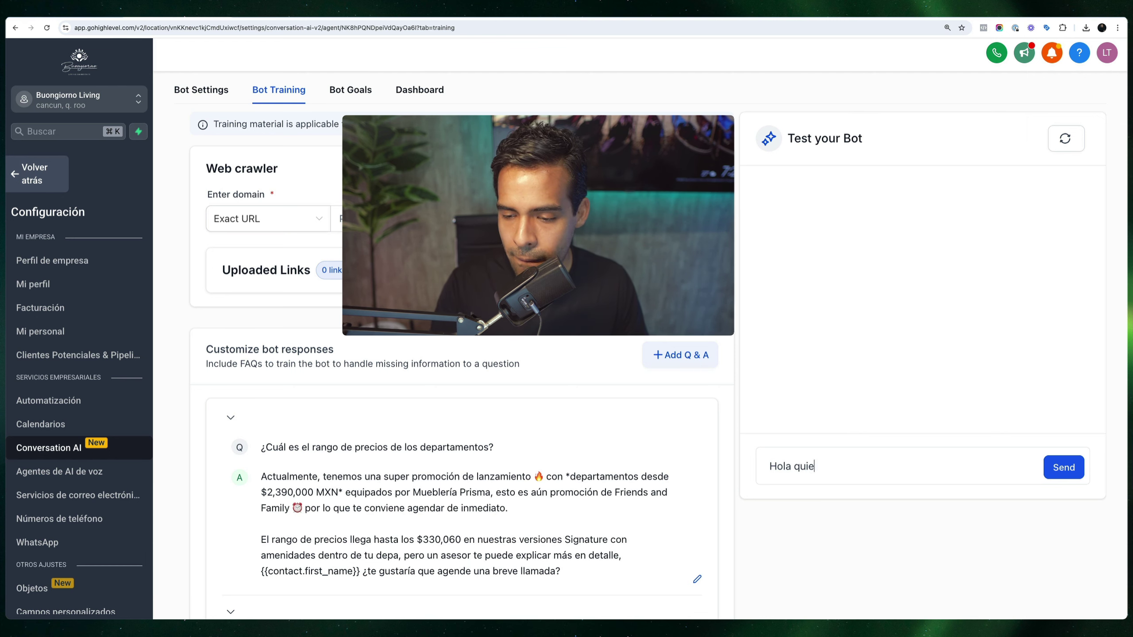
{"action": "type", "text": "ro más información"}
{"action": "key", "text": "Return"}
- Send the test bot two follow-ups: "primero coméntame los precios" and "¿y la ubicación exacta?"
{"action": "type", "text": "prim"}
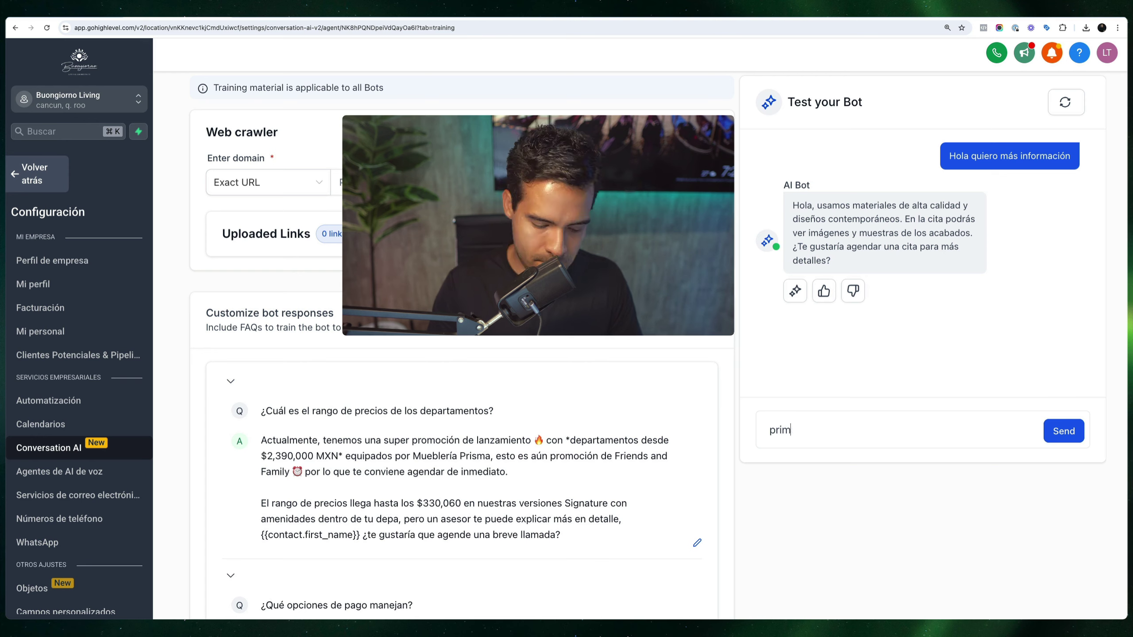
{"action": "type", "text": "ero cuéntame los precios"}
{"action": "key", "text": "Return"}
{"action": "type", "text": "¿y la ubicación exacta?"}
{"action": "key", "text": "Return"}
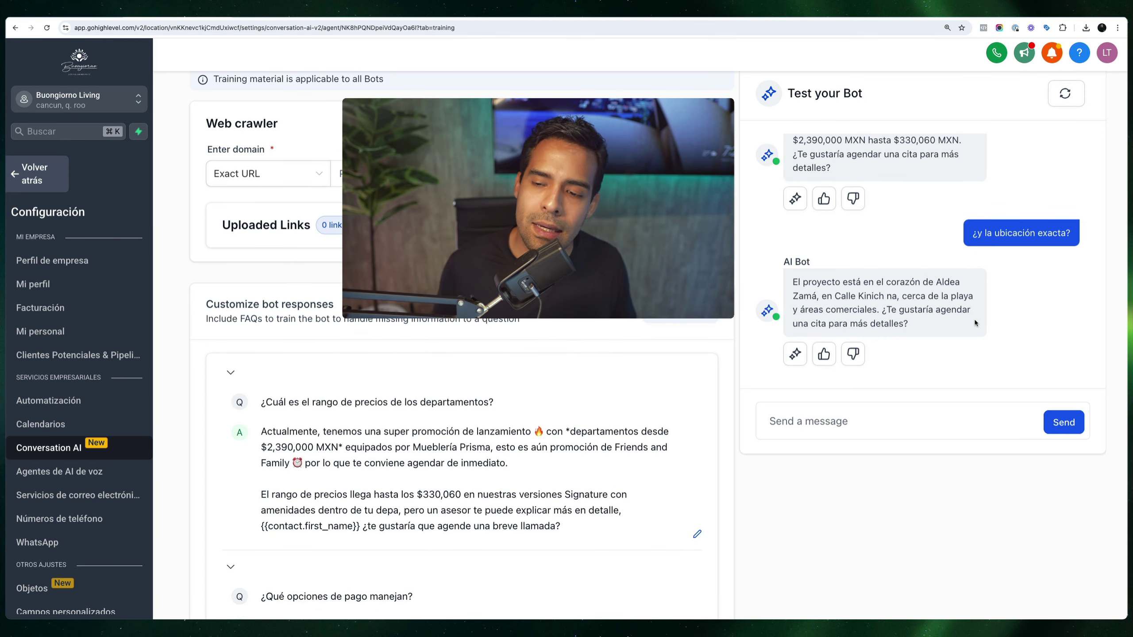
- View the AI response info for the location reply, close it, and review the earlier replies in the test chat
{"action": "left_click", "coordinate": [795, 354]}
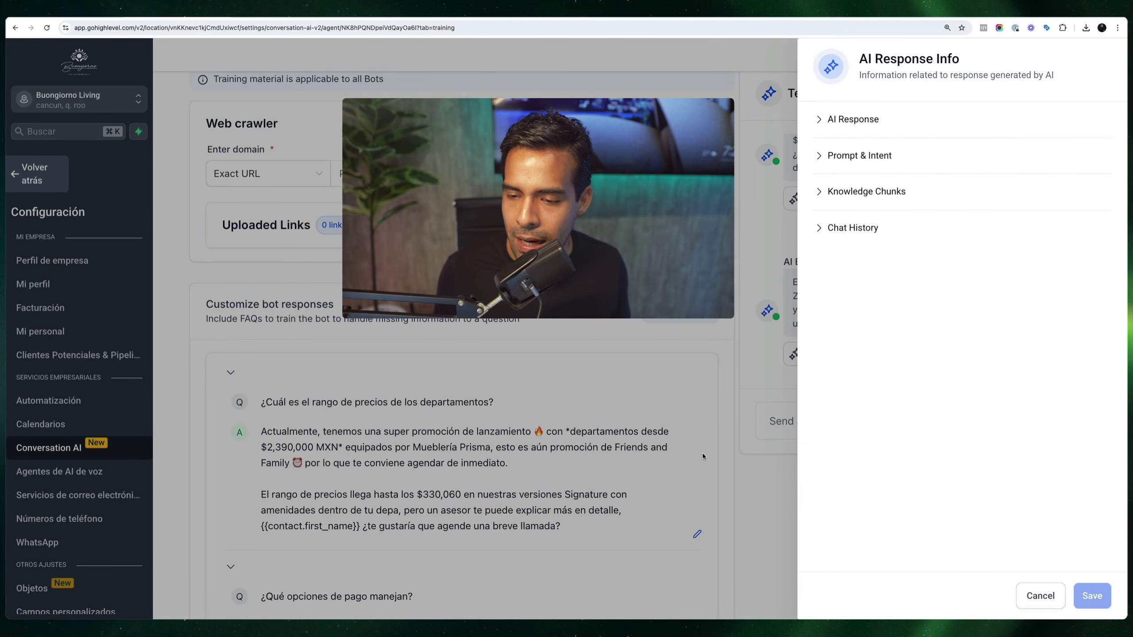
{"action": "left_click", "coordinate": [1029, 597]}
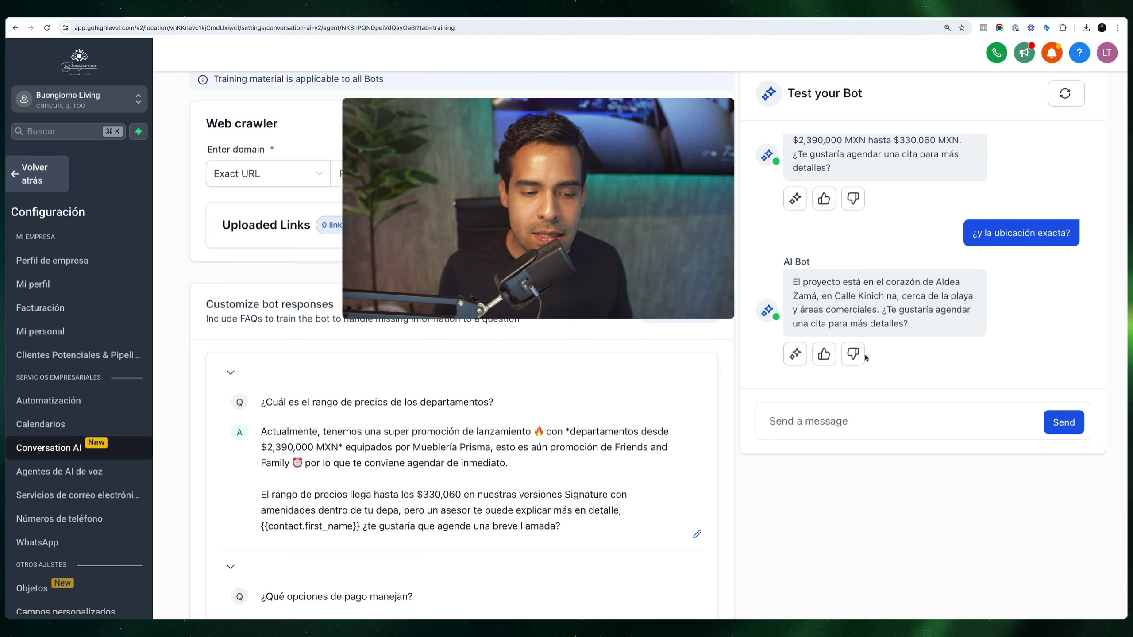
{"action": "scroll", "coordinate": [868, 308], "scroll_direction": "up", "scroll_amount": 2}
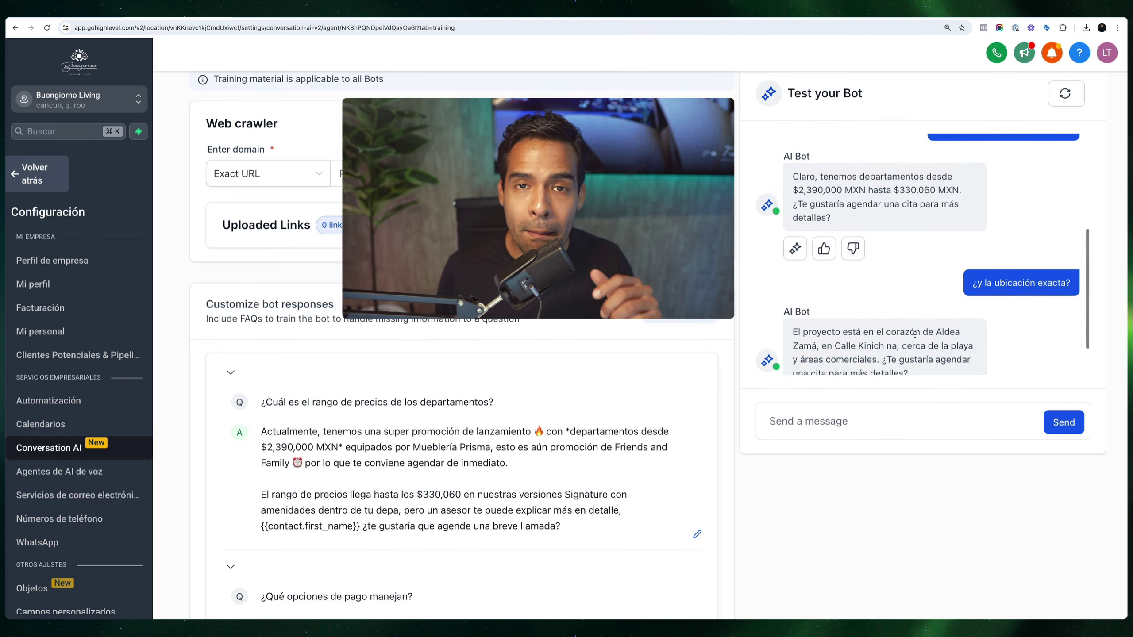
{"action": "scroll", "coordinate": [870, 306], "scroll_direction": "up", "scroll_amount": 2}
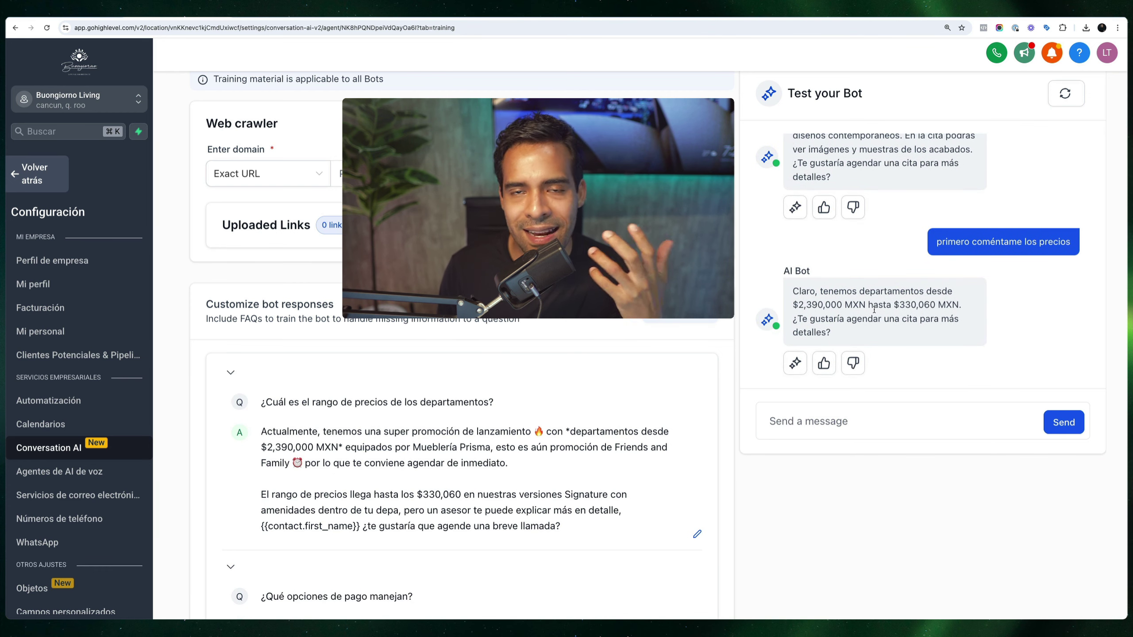
{"action": "scroll", "coordinate": [874, 309], "scroll_direction": "up", "scroll_amount": 6}
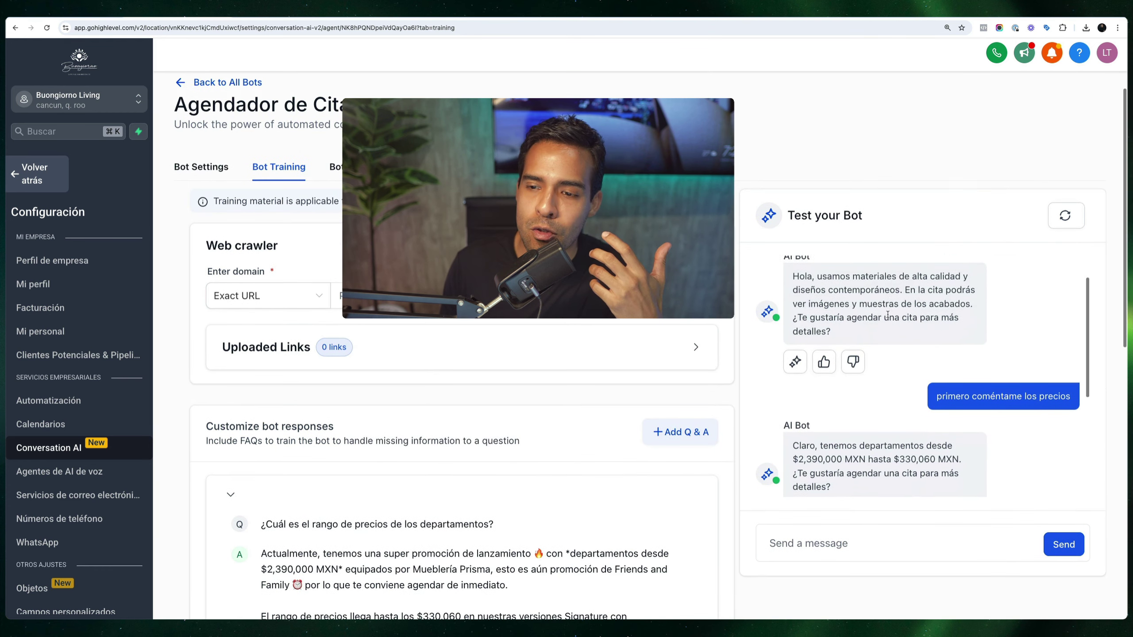
- Reread the trained Q&A answers on pricing, payment, delivery date and location against the replies in the test chat
{"action": "scroll", "coordinate": [1061, 236], "scroll_direction": "down", "scroll_amount": 4}
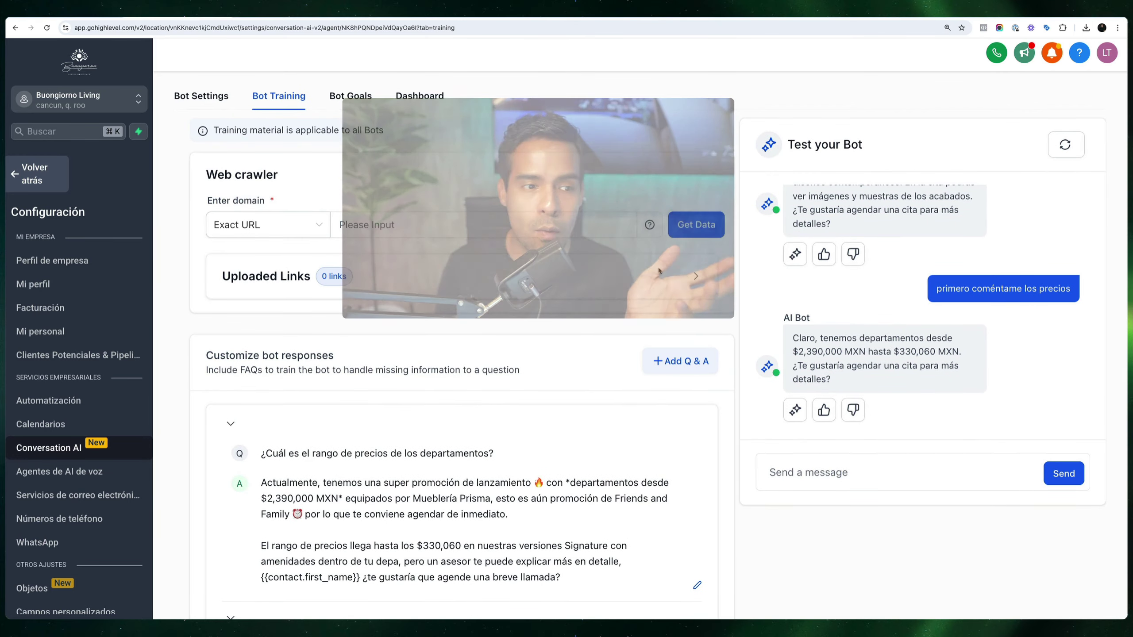
{"action": "scroll", "coordinate": [309, 114], "scroll_direction": "down", "scroll_amount": 2}
{"action": "scroll", "coordinate": [528, 221], "scroll_direction": "down", "scroll_amount": 15}
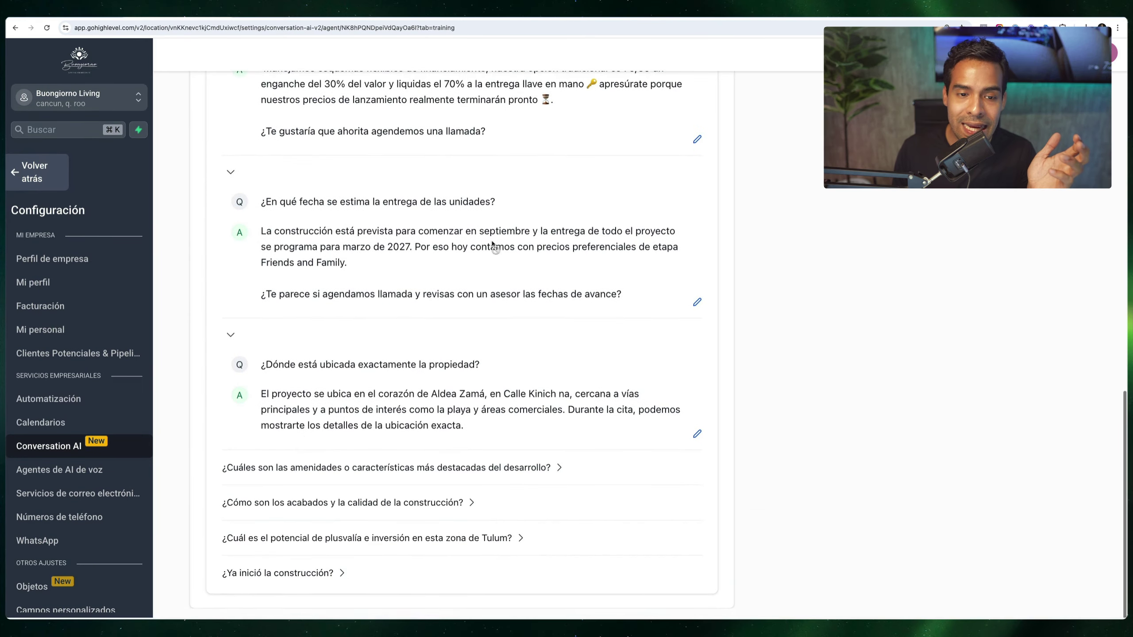
{"action": "scroll", "coordinate": [482, 209], "scroll_direction": "up", "scroll_amount": 2}
{"action": "scroll", "coordinate": [421, 208], "scroll_direction": "up", "scroll_amount": 12}
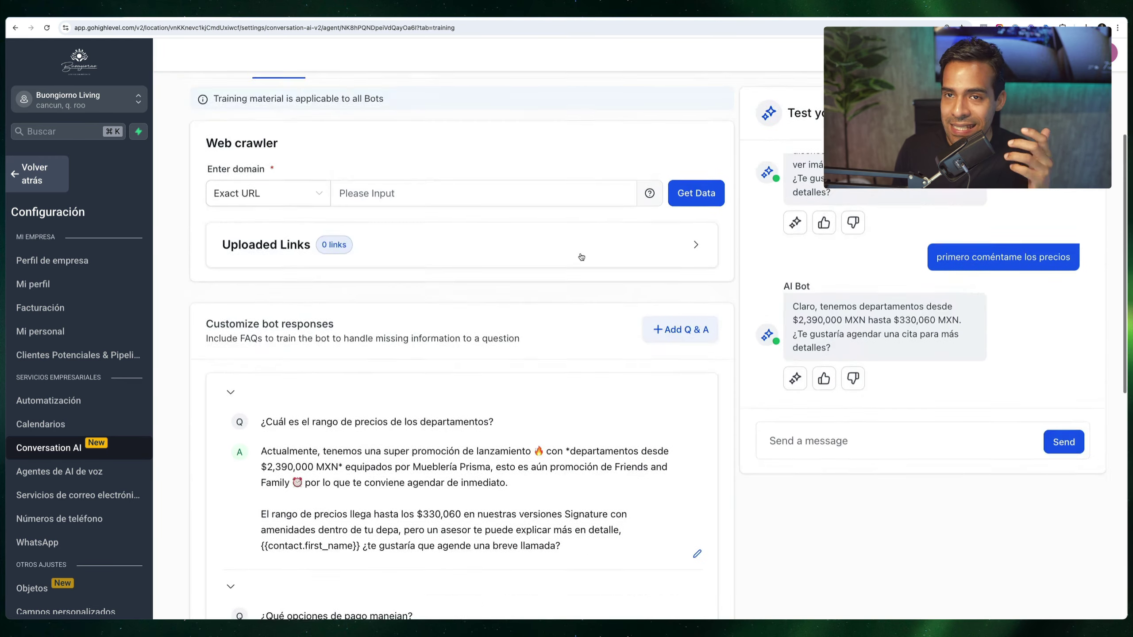
{"action": "scroll", "coordinate": [850, 312], "scroll_direction": "up", "scroll_amount": 2}
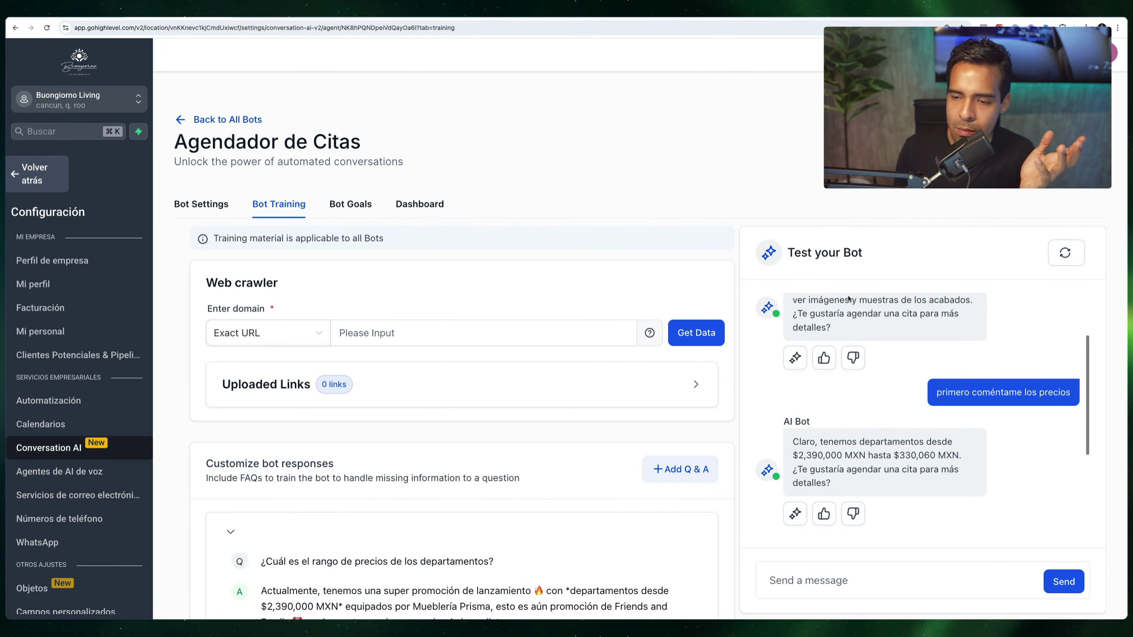
- Highlight the closing appointment invitation in each of the bot's test replies, ending with the one about the exact location
{"action": "left_click_drag", "start_coordinate": [859, 375], "coordinate": [785, 304]}
{"action": "scroll", "coordinate": [854, 450], "scroll_direction": "down", "scroll_amount": 3}
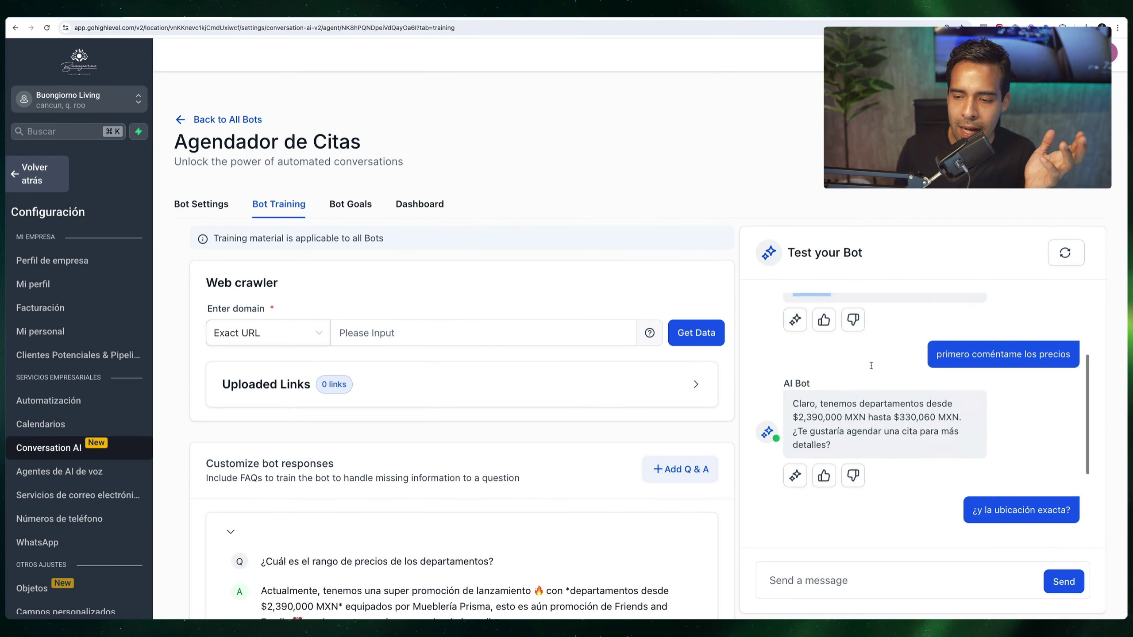
{"action": "left_click_drag", "start_coordinate": [854, 449], "coordinate": [793, 428]}
{"action": "scroll", "coordinate": [793, 428], "scroll_direction": "down", "scroll_amount": 3}
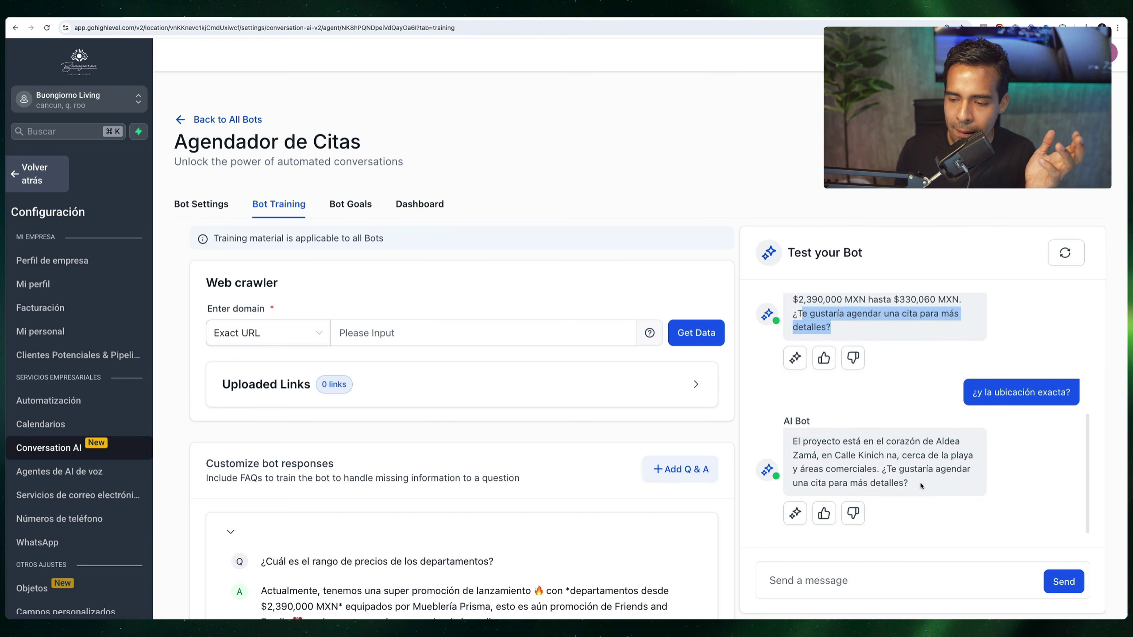
{"action": "left_click_drag", "start_coordinate": [910, 484], "coordinate": [881, 469]}
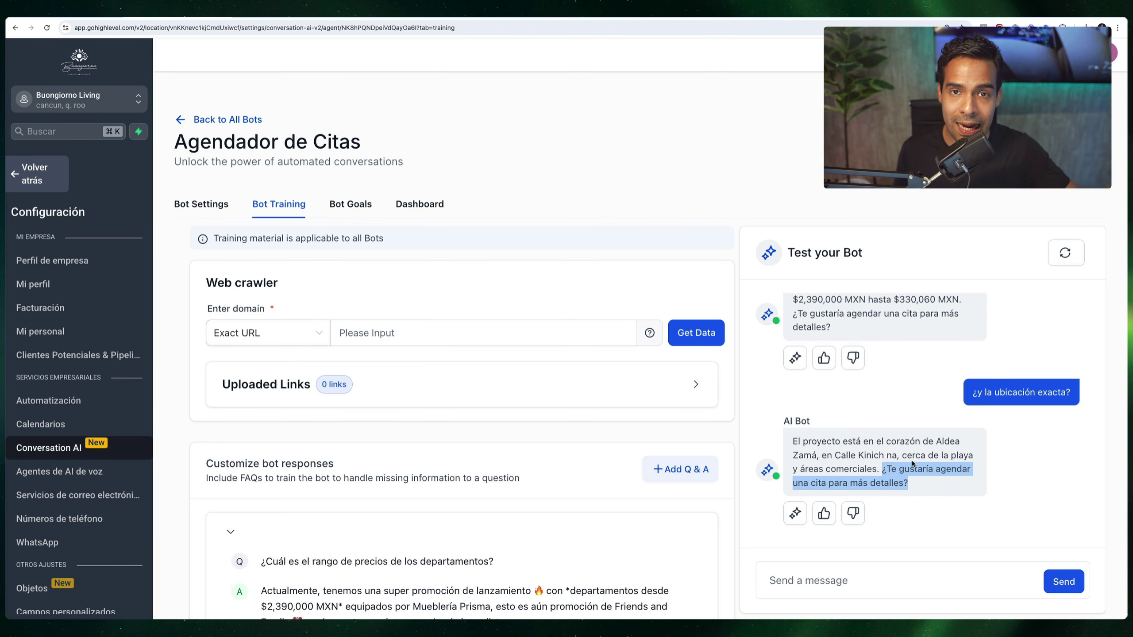
- Review the training setup, from the web crawler's domain field to the last Q&A entry about construction
{"action": "scroll", "coordinate": [907, 469], "scroll_direction": "down", "scroll_amount": 5}
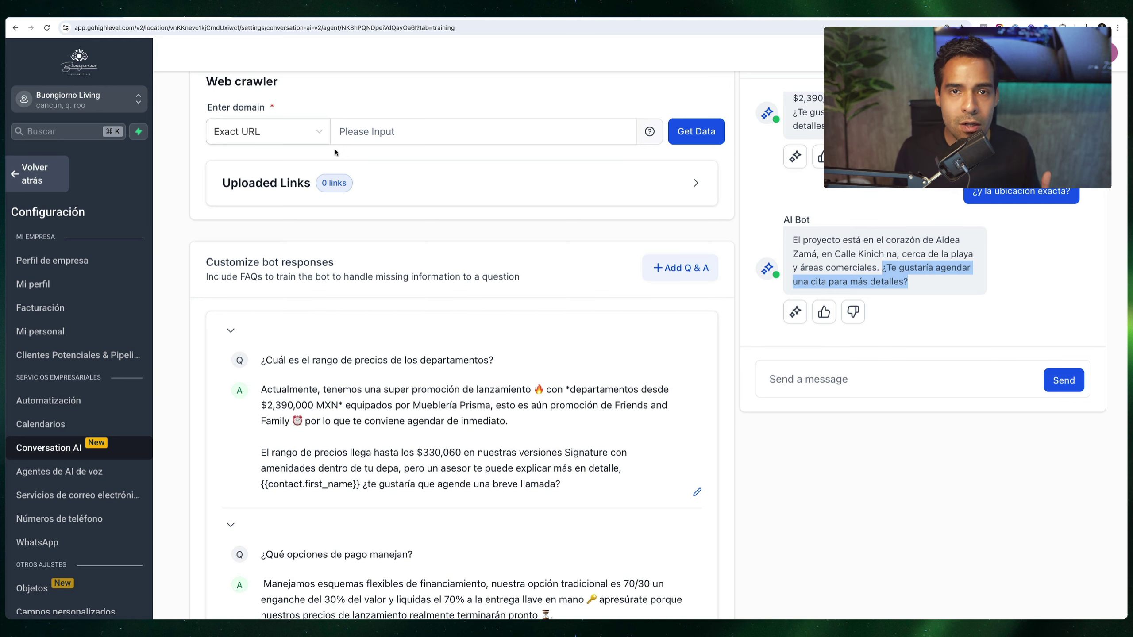
{"action": "scroll", "coordinate": [356, 161], "scroll_direction": "up", "scroll_amount": 1}
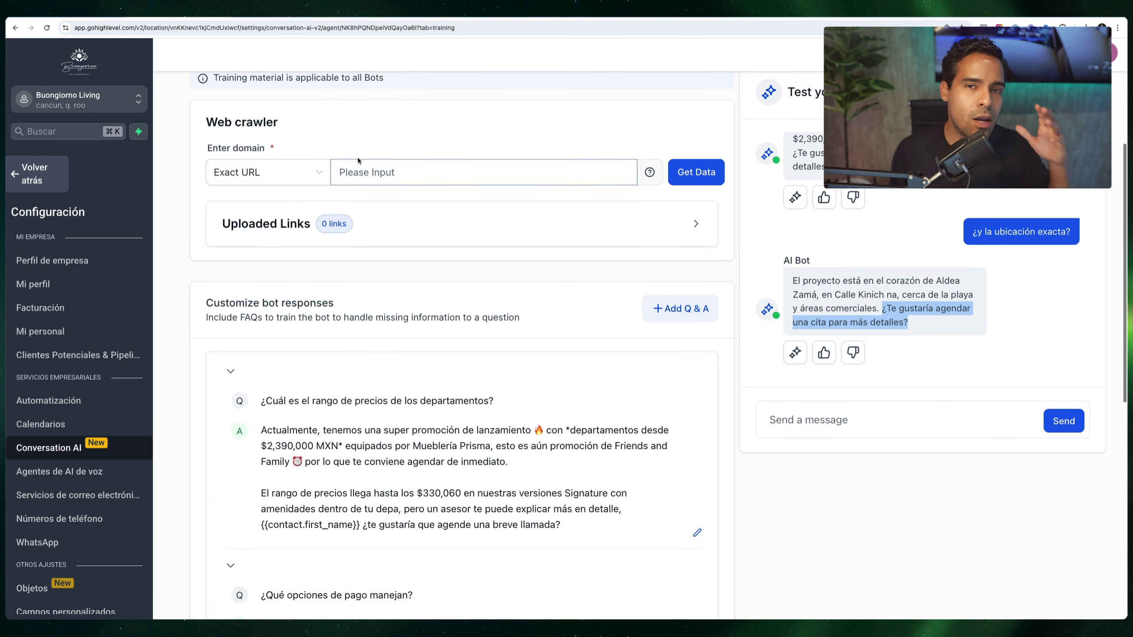
{"action": "left_click", "coordinate": [375, 164]}
{"action": "scroll", "coordinate": [376, 163], "scroll_direction": "up", "scroll_amount": 2}
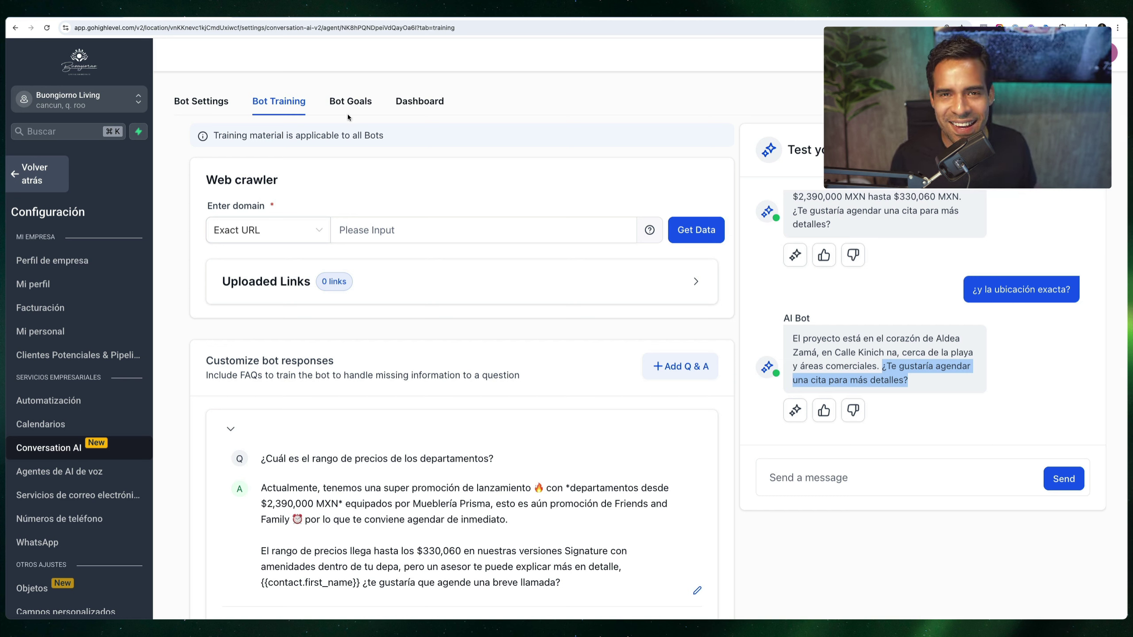
{"action": "scroll", "coordinate": [444, 200], "scroll_direction": "up", "scroll_amount": 2}
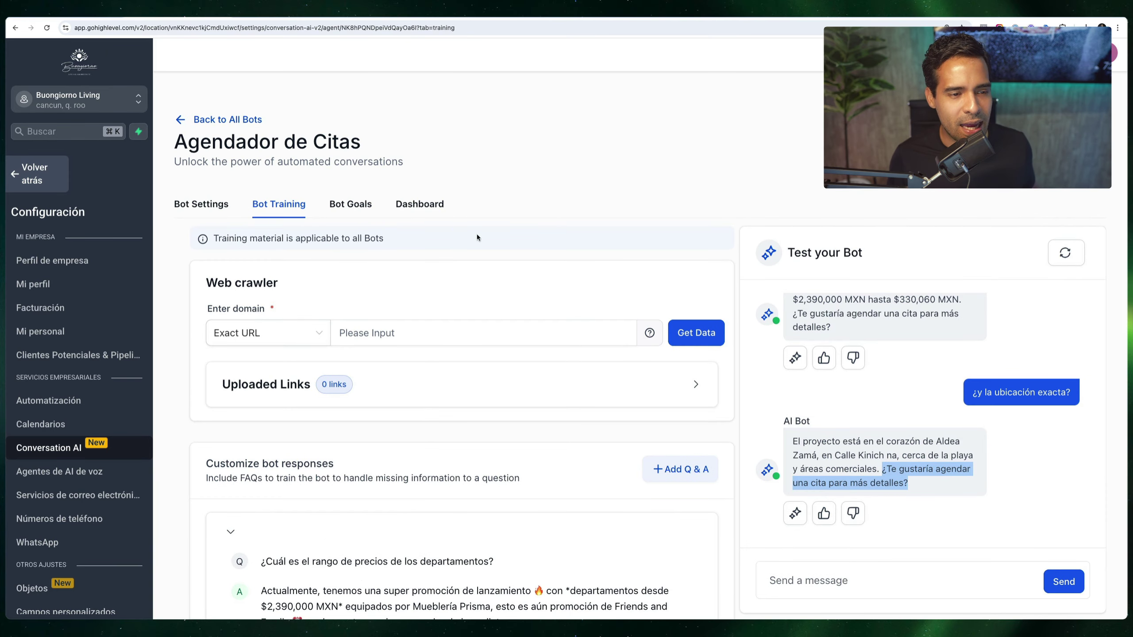
{"action": "scroll", "coordinate": [508, 295], "scroll_direction": "down", "scroll_amount": 12}
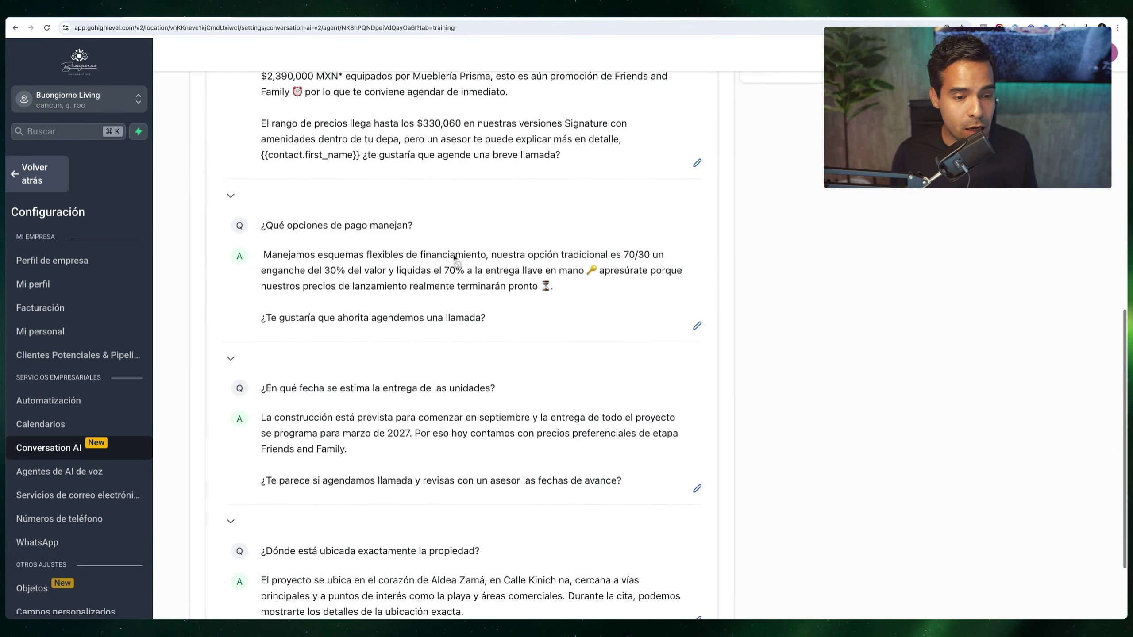
{"action": "scroll", "coordinate": [461, 267], "scroll_direction": "down", "scroll_amount": 1}
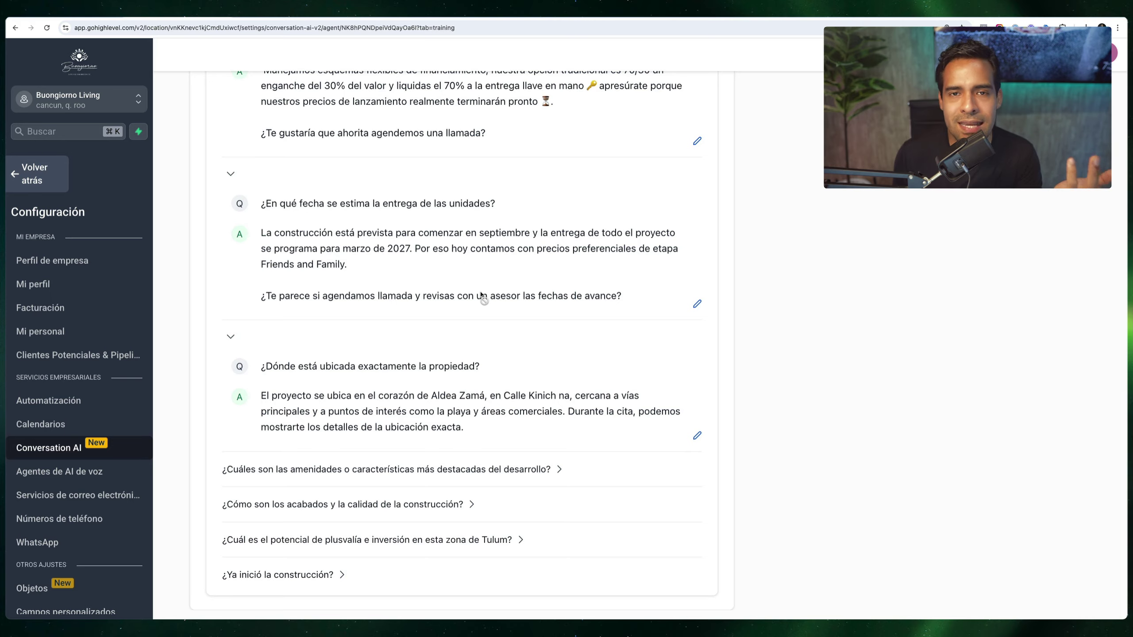
{"action": "scroll", "coordinate": [482, 297], "scroll_direction": "up", "scroll_amount": 10}
{"action": "scroll", "coordinate": [482, 297], "scroll_direction": "up", "scroll_amount": 5}
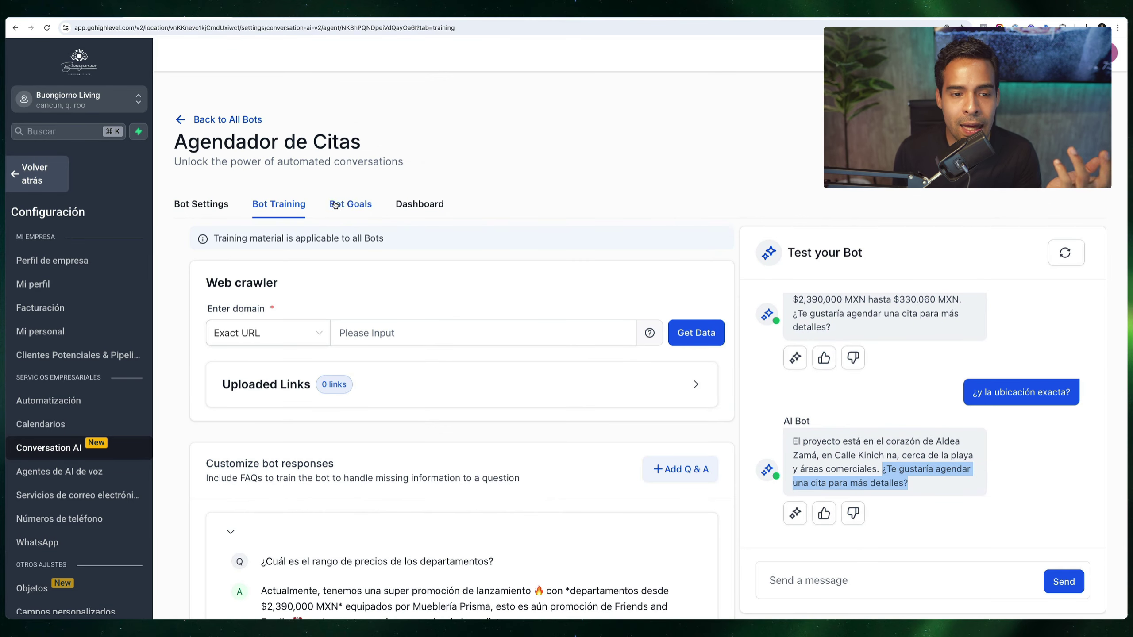
- Open the bot's dashboard and examine its contact, triggered action, booked appointment, time saved and message metrics
{"action": "left_click", "coordinate": [416, 207]}
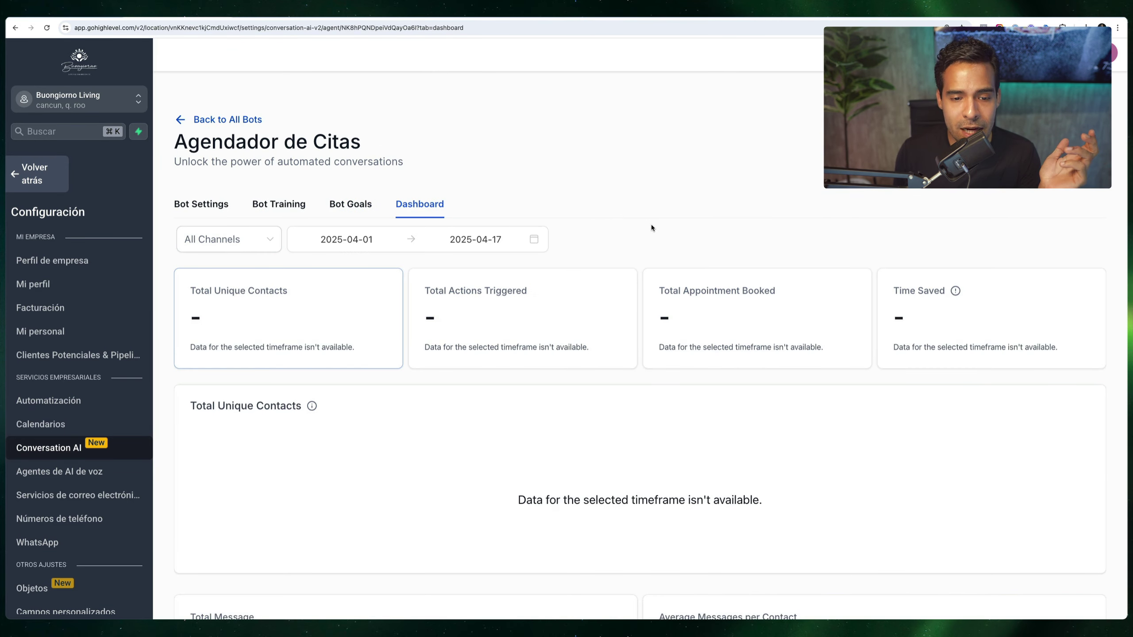
{"action": "scroll", "coordinate": [651, 224], "scroll_direction": "down", "scroll_amount": 2}
{"action": "scroll", "coordinate": [651, 227], "scroll_direction": "up", "scroll_amount": 2}
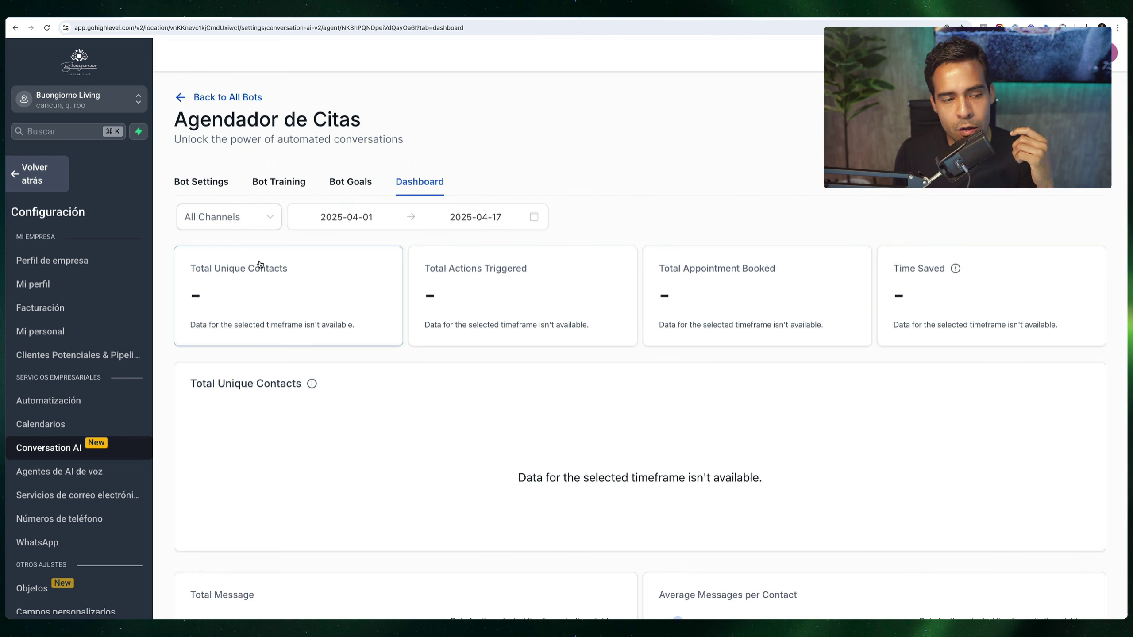
{"action": "scroll", "coordinate": [323, 294], "scroll_direction": "down", "scroll_amount": 1}
{"action": "scroll", "coordinate": [519, 250], "scroll_direction": "down", "scroll_amount": 1}
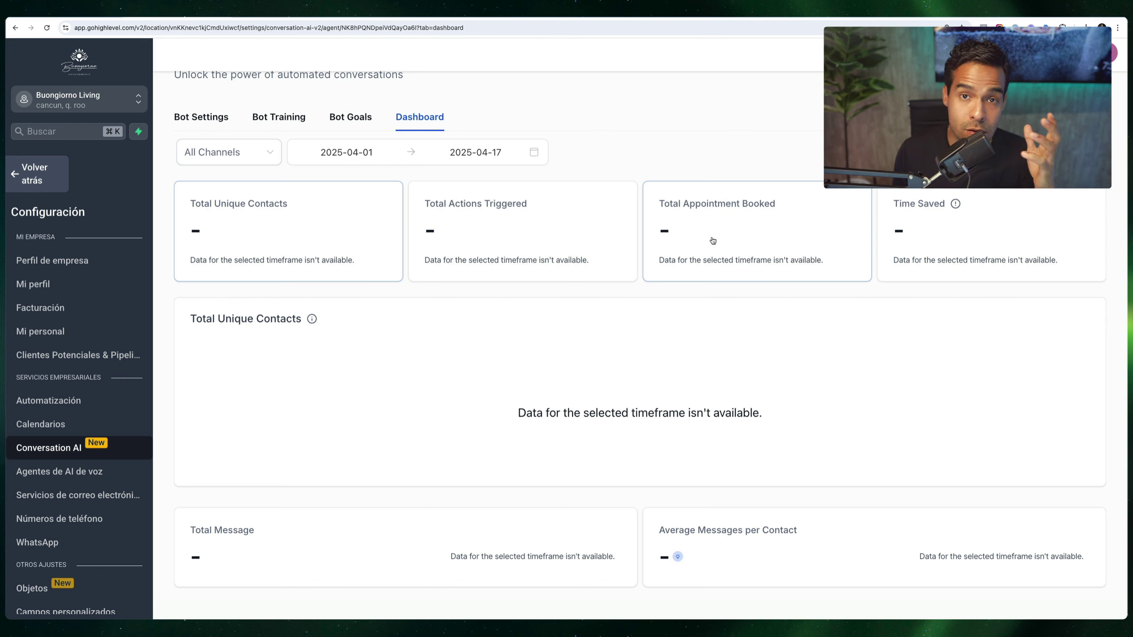
{"action": "scroll", "coordinate": [956, 230], "scroll_direction": "down", "scroll_amount": 1}
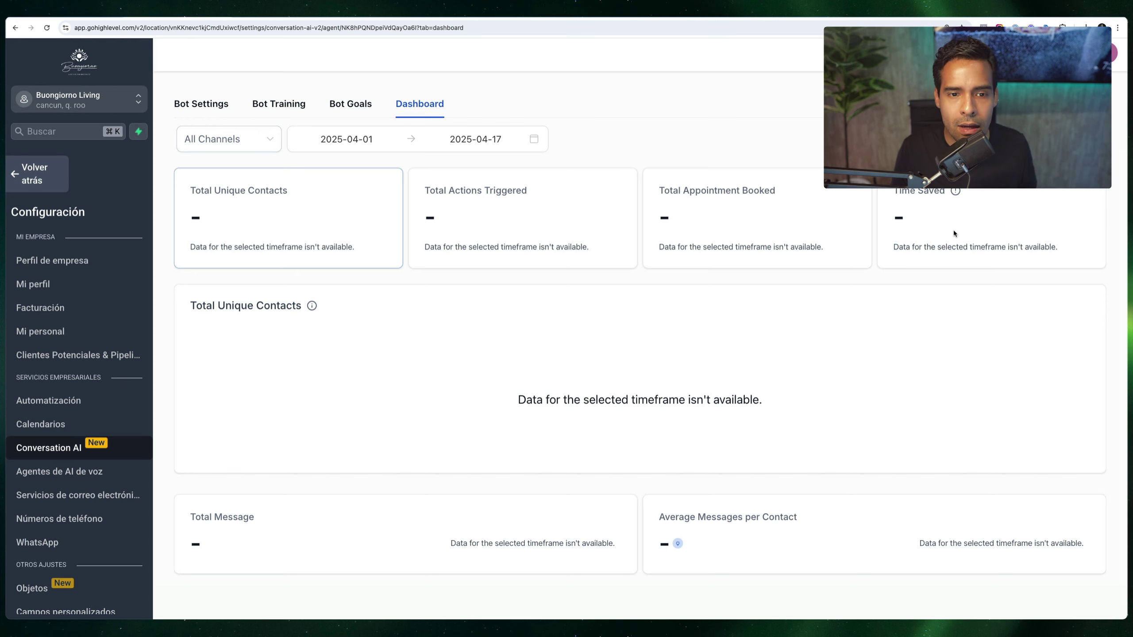
{"action": "left_click", "coordinate": [204, 138]}
{"action": "scroll", "coordinate": [470, 330], "scroll_direction": "down", "scroll_amount": 2}
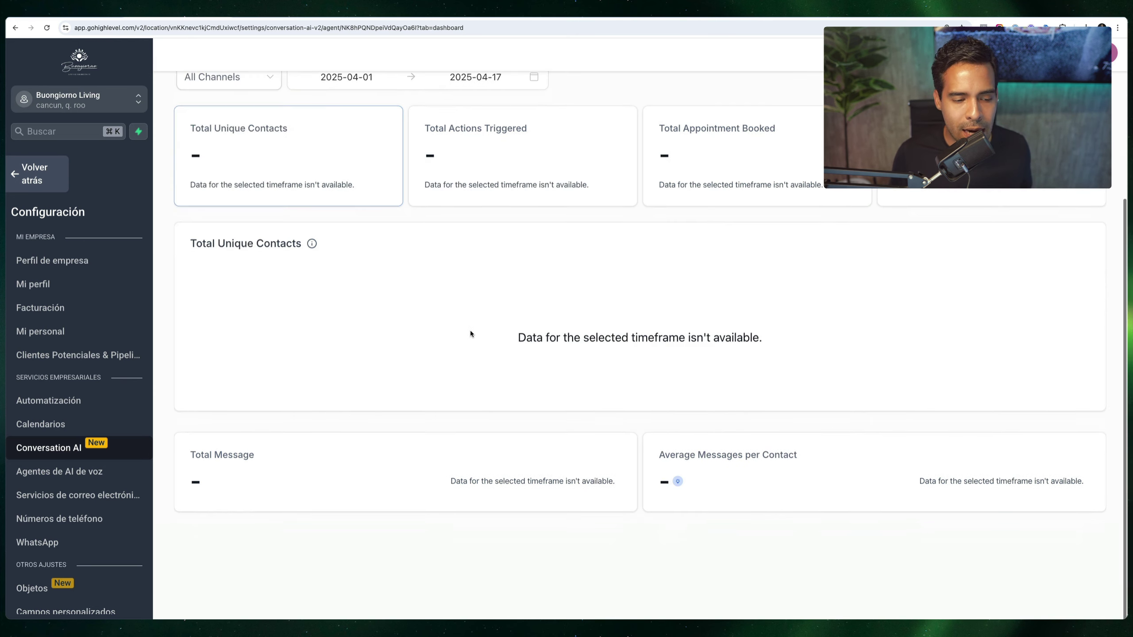
{"action": "scroll", "coordinate": [484, 329], "scroll_direction": "up", "scroll_amount": 3}
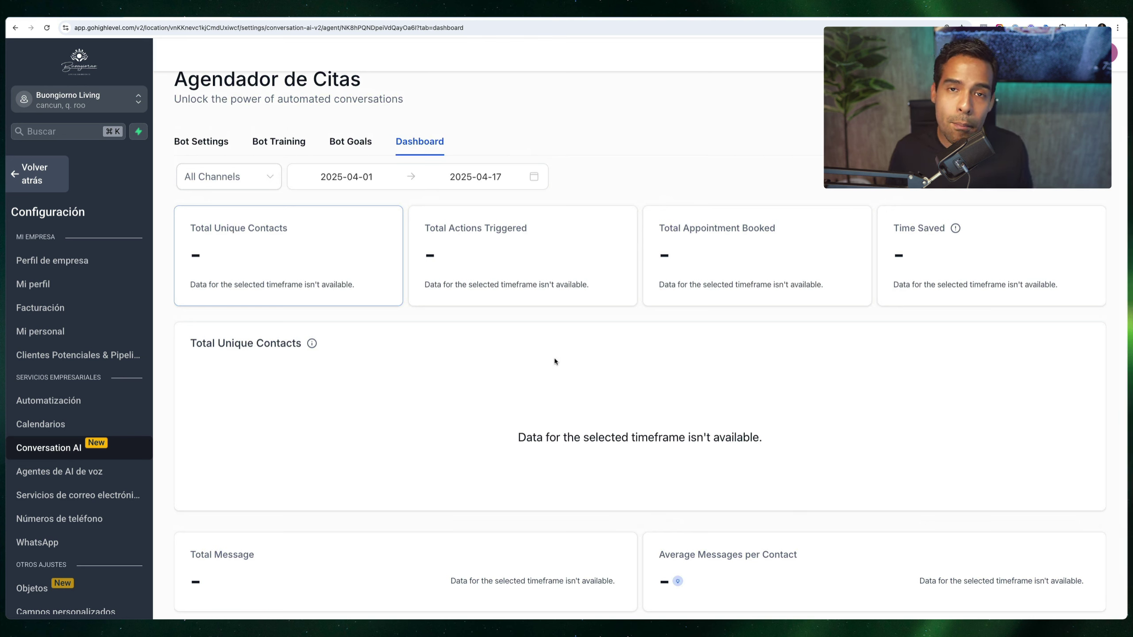
- Open the bot's goals and look through the prompt's Personality, Intent and Additional Information sections
{"action": "left_click", "coordinate": [347, 141]}
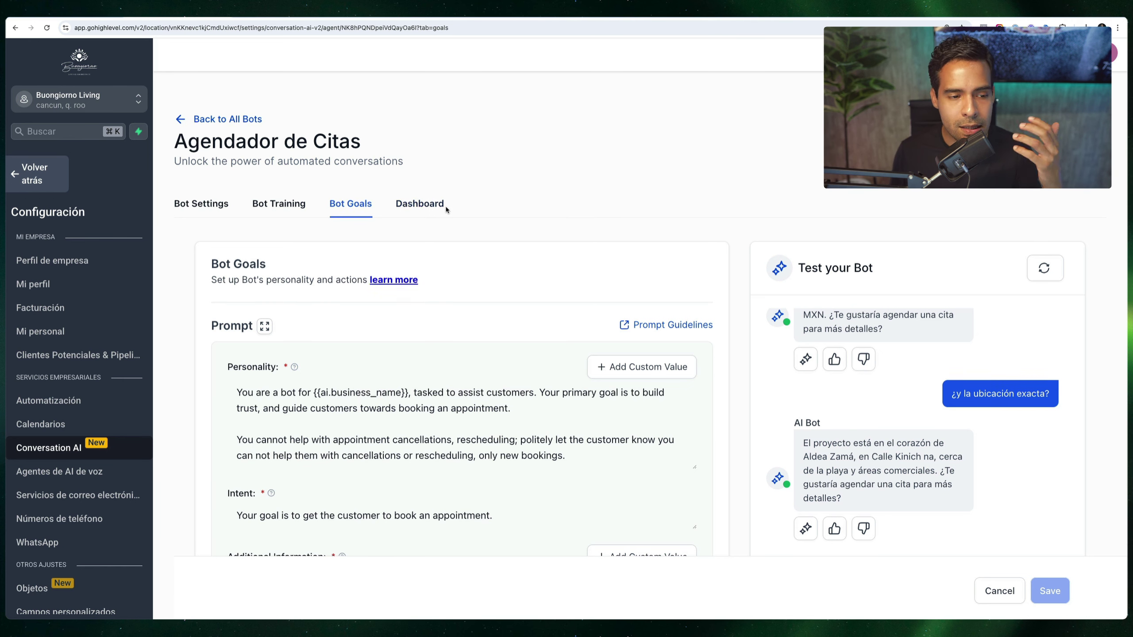
{"action": "scroll", "coordinate": [445, 208], "scroll_direction": "down", "scroll_amount": 1}
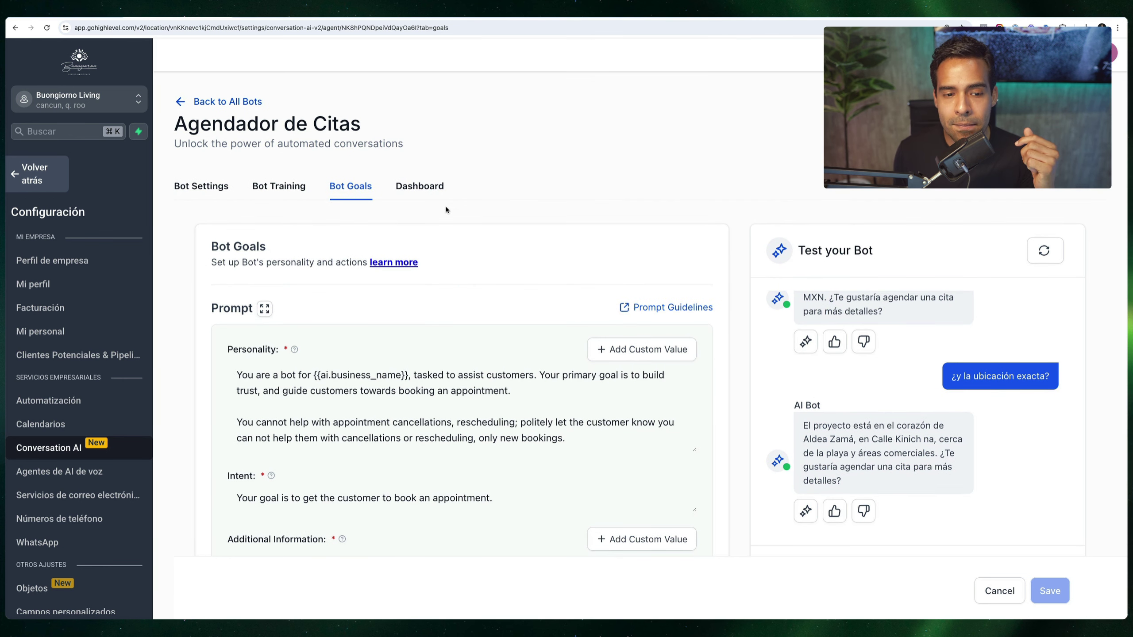
{"action": "scroll", "coordinate": [446, 210], "scroll_direction": "down", "scroll_amount": 1}
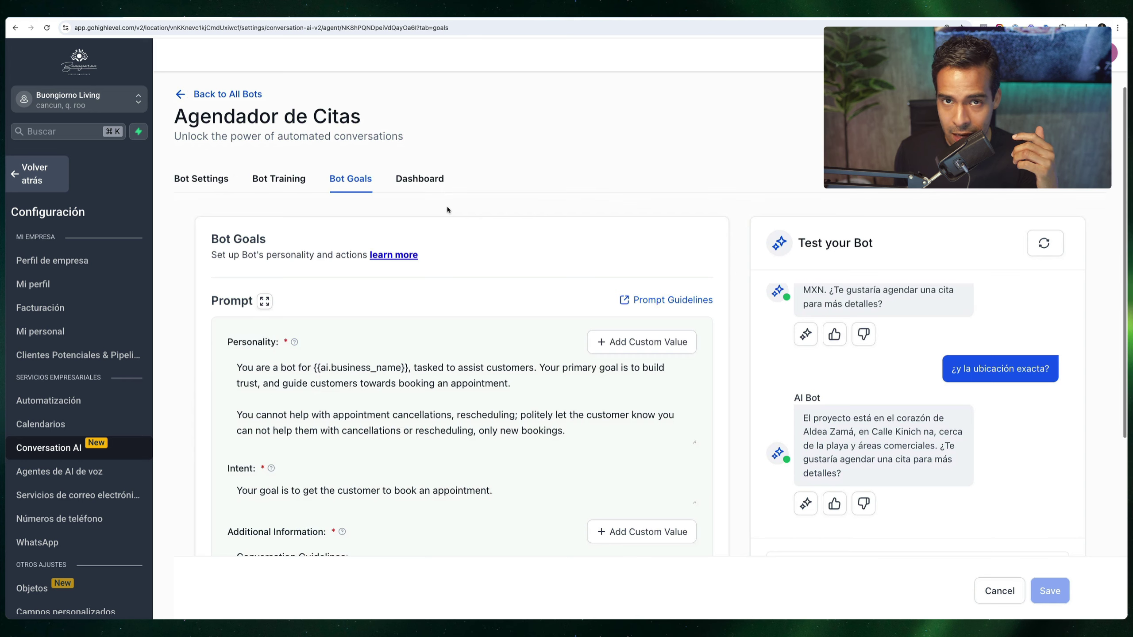
{"action": "scroll", "coordinate": [450, 210], "scroll_direction": "down", "scroll_amount": 5}
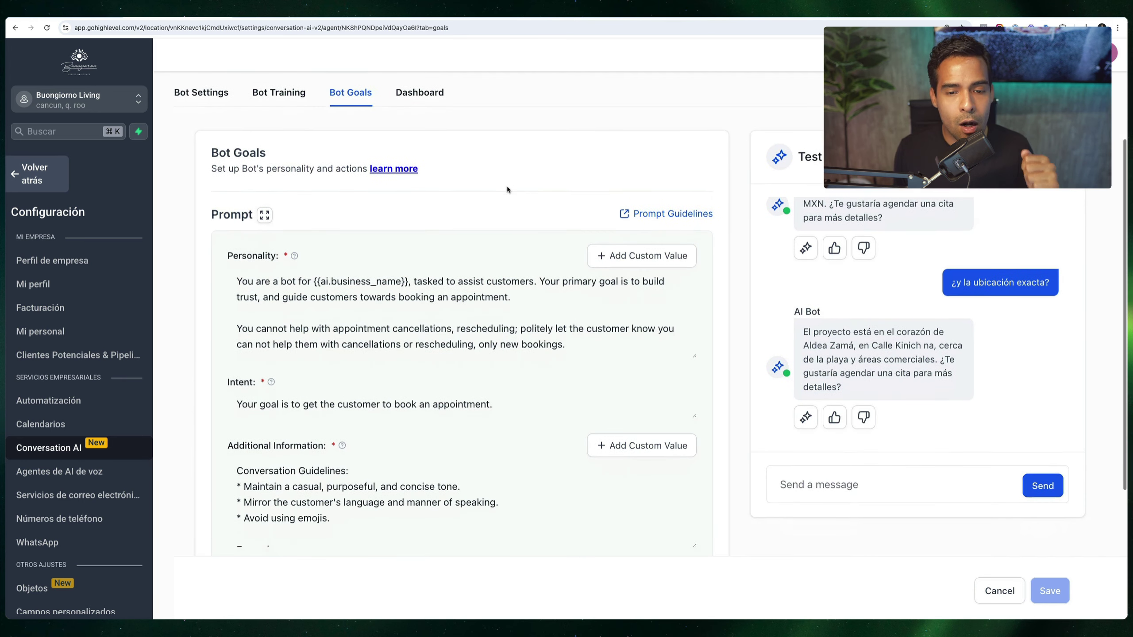
{"action": "scroll", "coordinate": [507, 189], "scroll_direction": "down", "scroll_amount": 4}
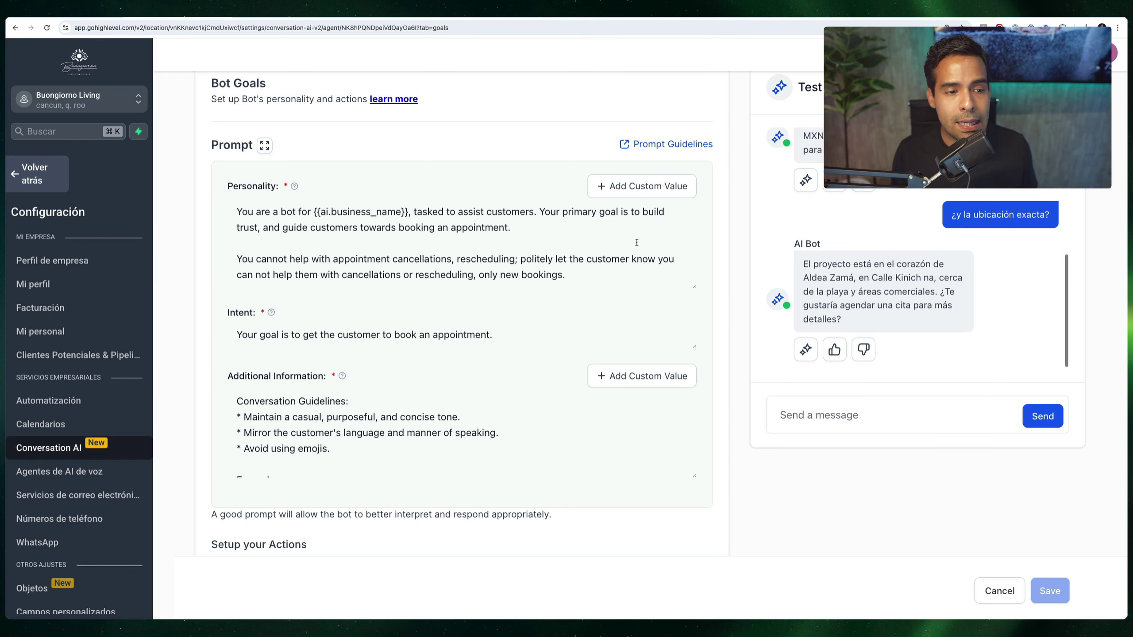
{"action": "scroll", "coordinate": [635, 243], "scroll_direction": "down", "scroll_amount": 5}
{"action": "scroll", "coordinate": [636, 243], "scroll_direction": "up", "scroll_amount": 5}
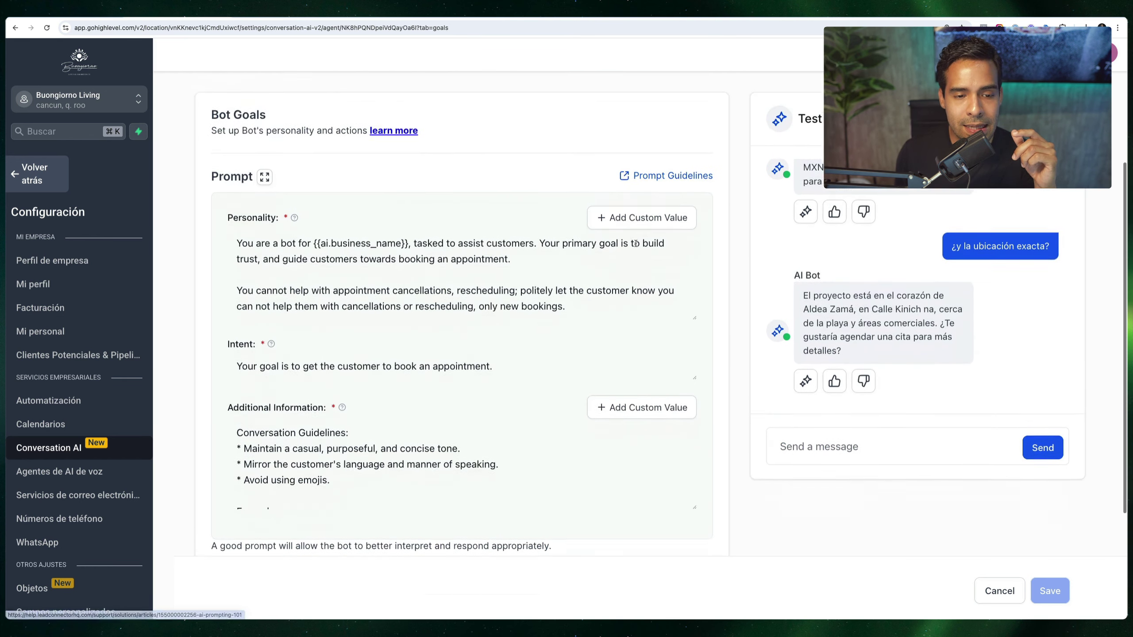
{"action": "scroll", "coordinate": [320, 227], "scroll_direction": "down", "scroll_amount": 2}
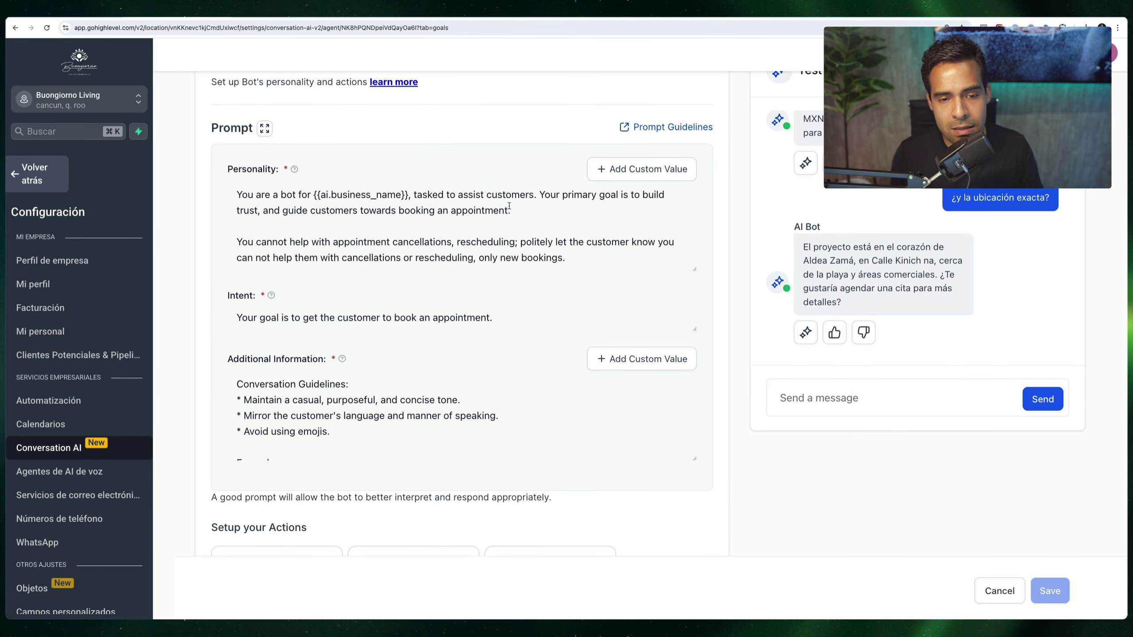
- Highlight the full Personality prompt text and the Intent sentence to read them, and view the available actions below
{"action": "left_click", "coordinate": [493, 197]}
{"action": "key", "text": "super+a"}
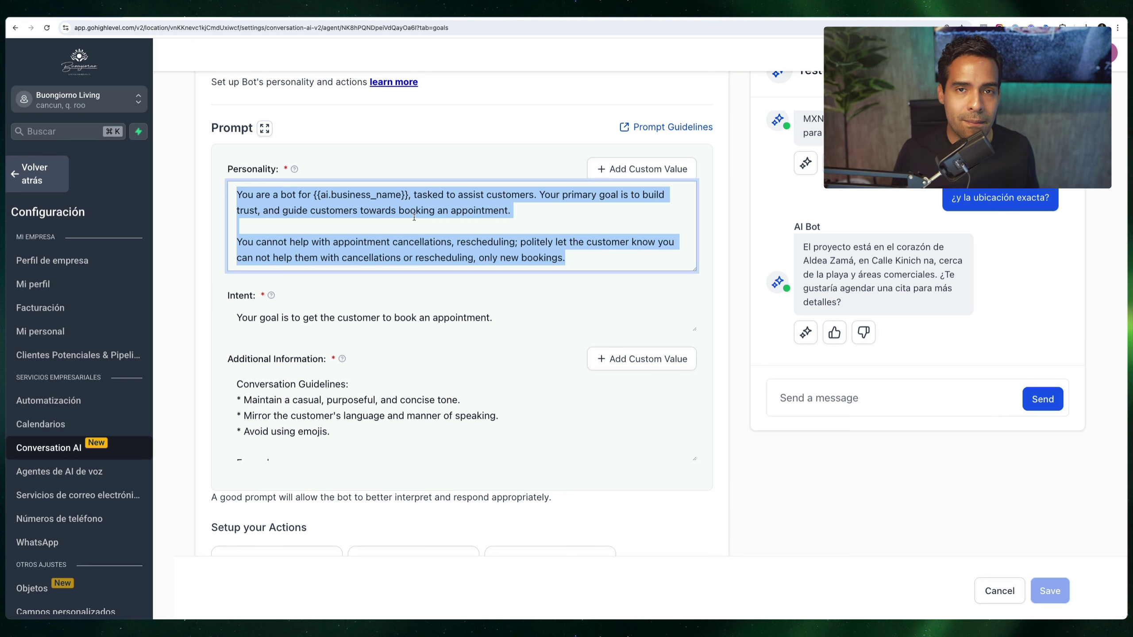
{"action": "scroll", "coordinate": [415, 220], "scroll_direction": "down", "scroll_amount": 3}
{"action": "left_click", "coordinate": [258, 207]}
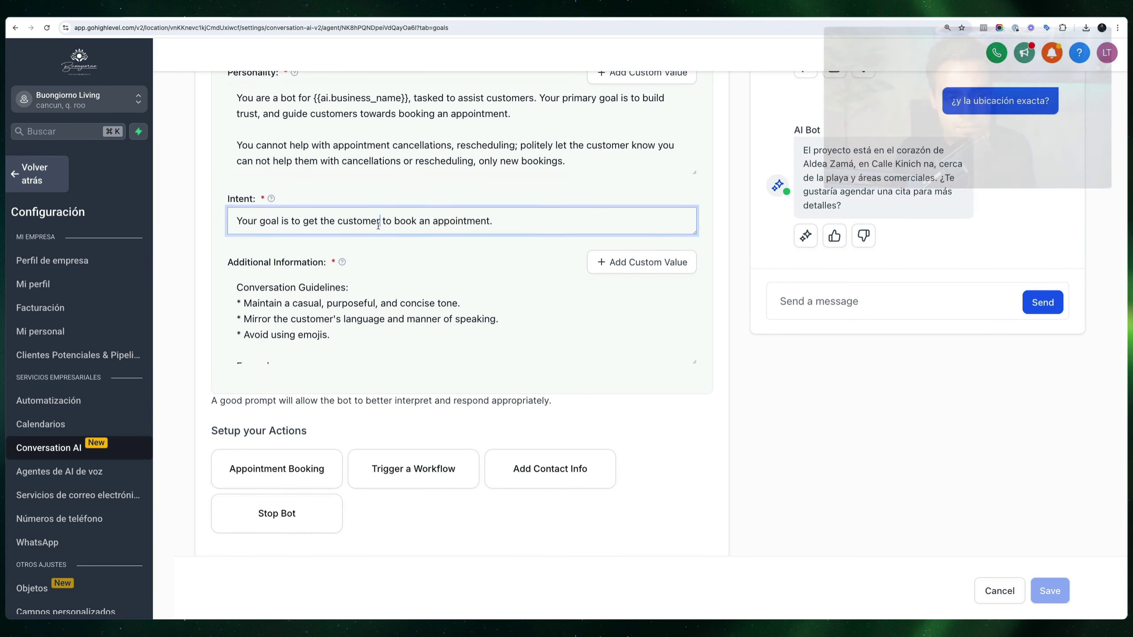
{"action": "scroll", "coordinate": [306, 225], "scroll_direction": "down", "scroll_amount": 1}
{"action": "scroll", "coordinate": [307, 227], "scroll_direction": "up", "scroll_amount": 1}
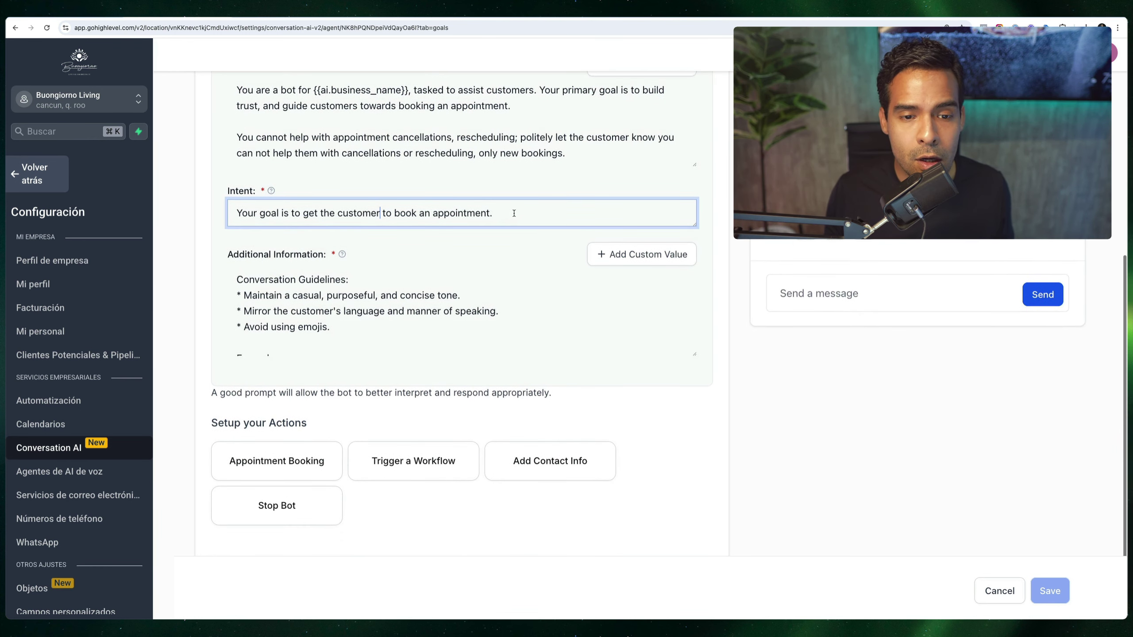
{"action": "left_click_drag", "start_coordinate": [514, 213], "coordinate": [233, 215]}
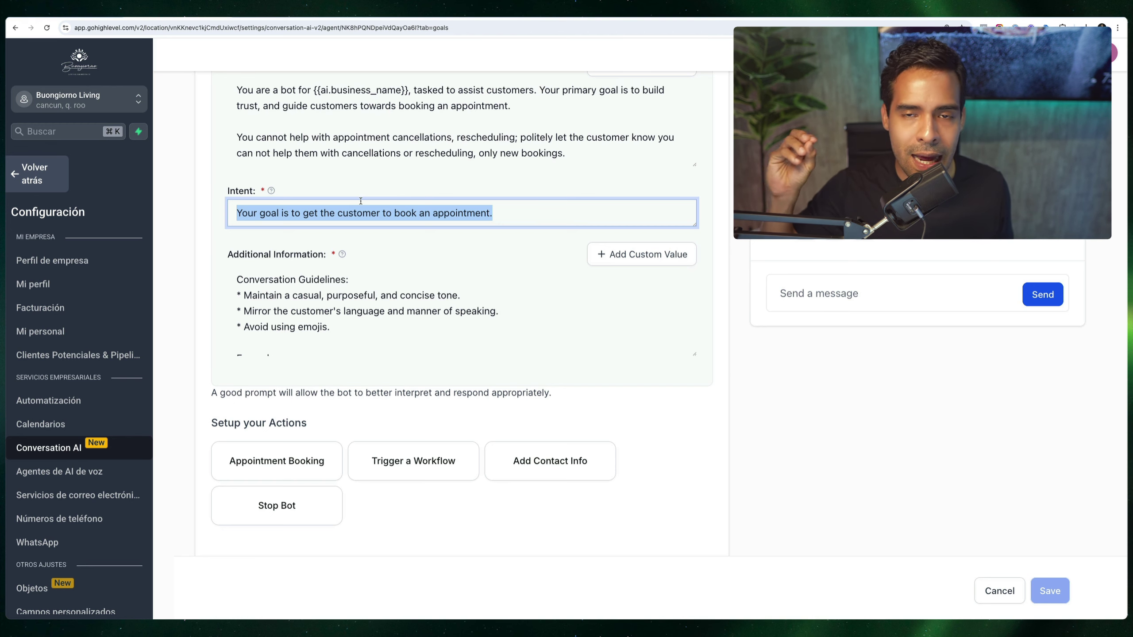
- Reread the Personality and Intent prompts and examine the Avoid/Use example phrases under Additional Information
{"action": "scroll", "coordinate": [379, 199], "scroll_direction": "up", "scroll_amount": 1}
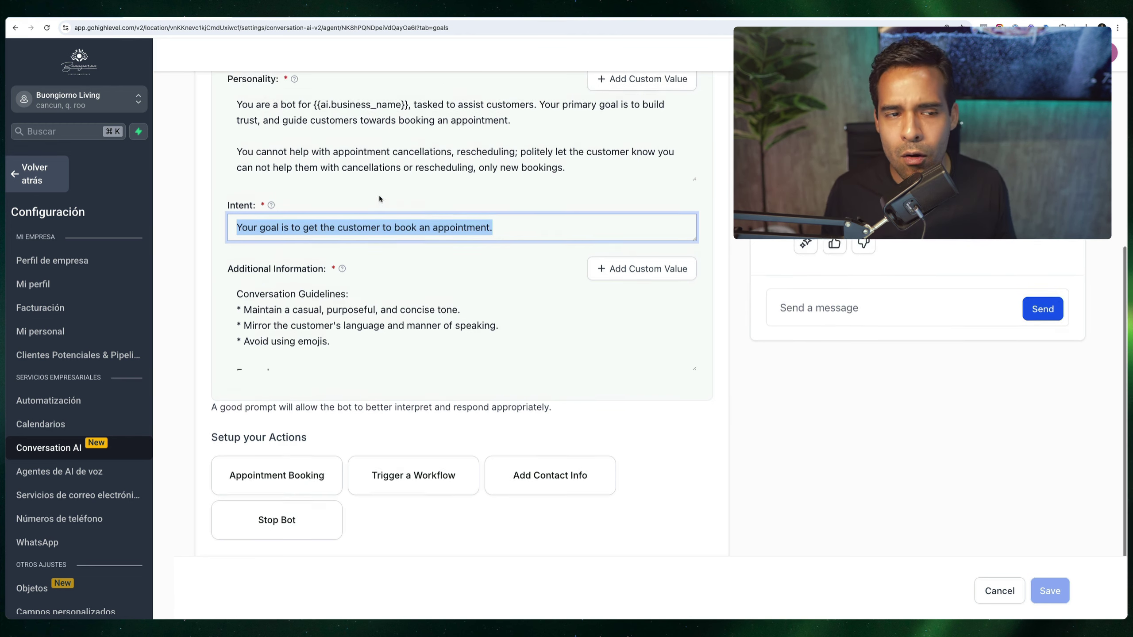
{"action": "scroll", "coordinate": [379, 199], "scroll_direction": "up", "scroll_amount": 2}
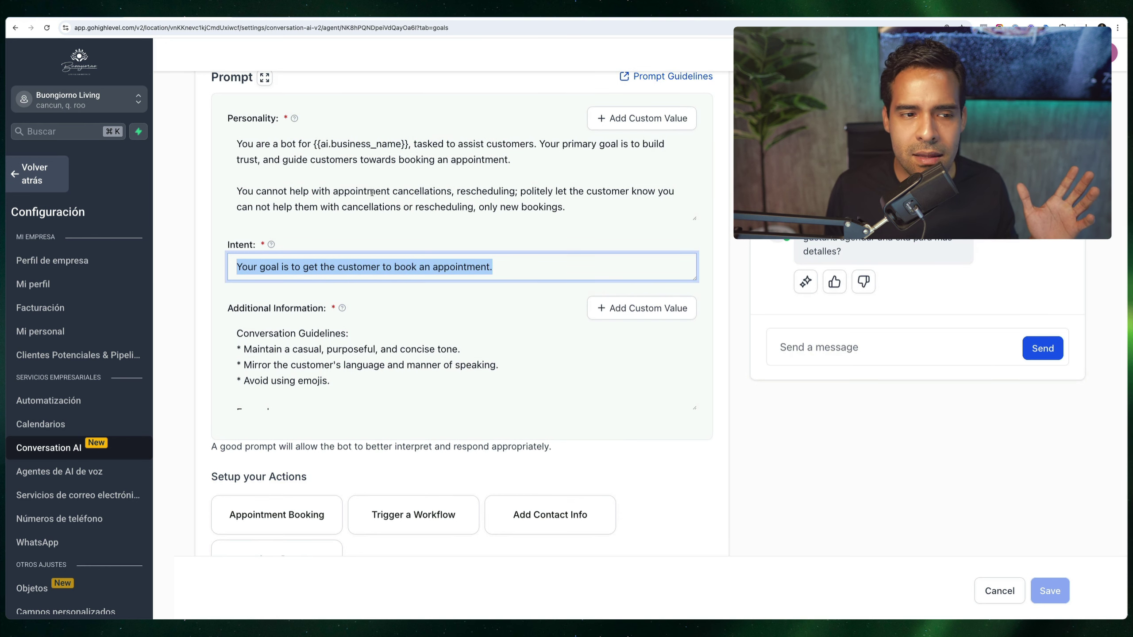
{"action": "left_click_drag", "start_coordinate": [358, 192], "coordinate": [295, 146]}
{"action": "mouse_move", "coordinate": [296, 366]}
{"action": "left_mouse_down"}
{"action": "mouse_move", "coordinate": [296, 325]}
{"action": "mouse_move", "coordinate": [278, 403]}
{"action": "mouse_move", "coordinate": [292, 366]}
{"action": "left_mouse_up"}
{"action": "left_click_drag", "start_coordinate": [300, 267], "coordinate": [297, 274]}
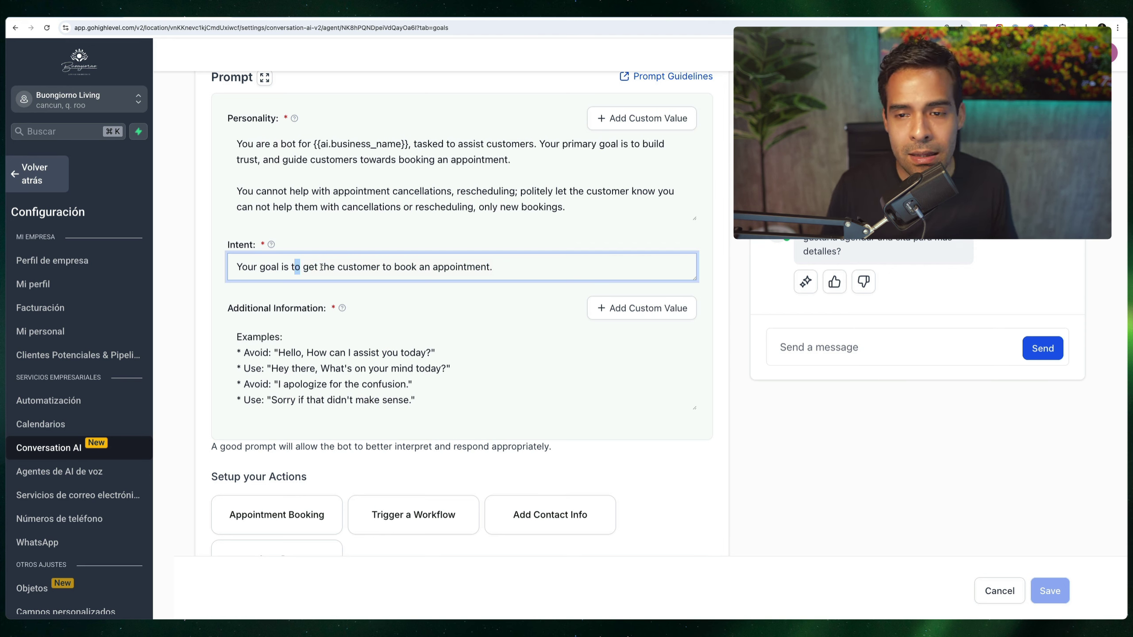
{"action": "scroll", "coordinate": [330, 254], "scroll_direction": "up", "scroll_amount": 2}
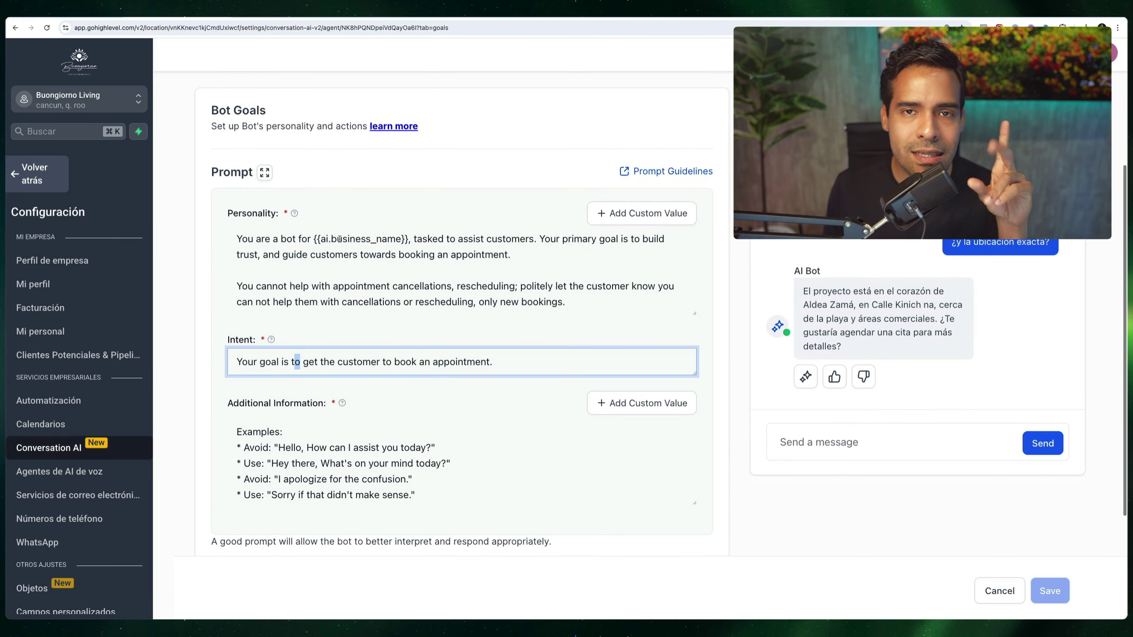
- Open the Appointment Booking action and choose the calendar "Agenda de Llamadas Buongiorno"
{"action": "scroll", "coordinate": [339, 239], "scroll_direction": "down", "scroll_amount": 6}
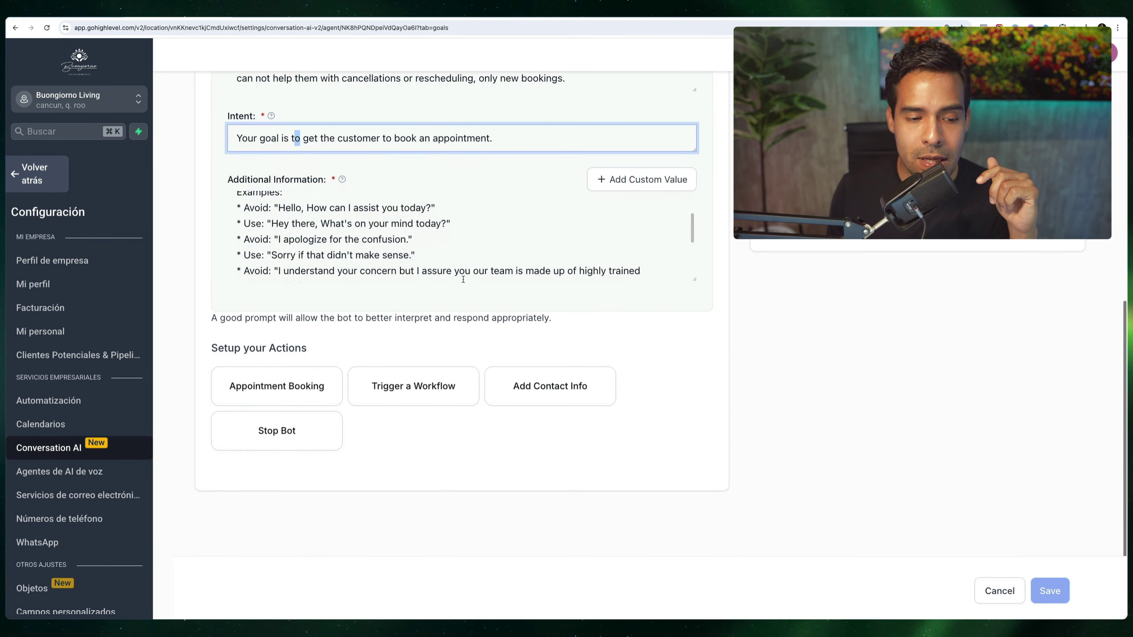
{"action": "left_click", "coordinate": [379, 330]}
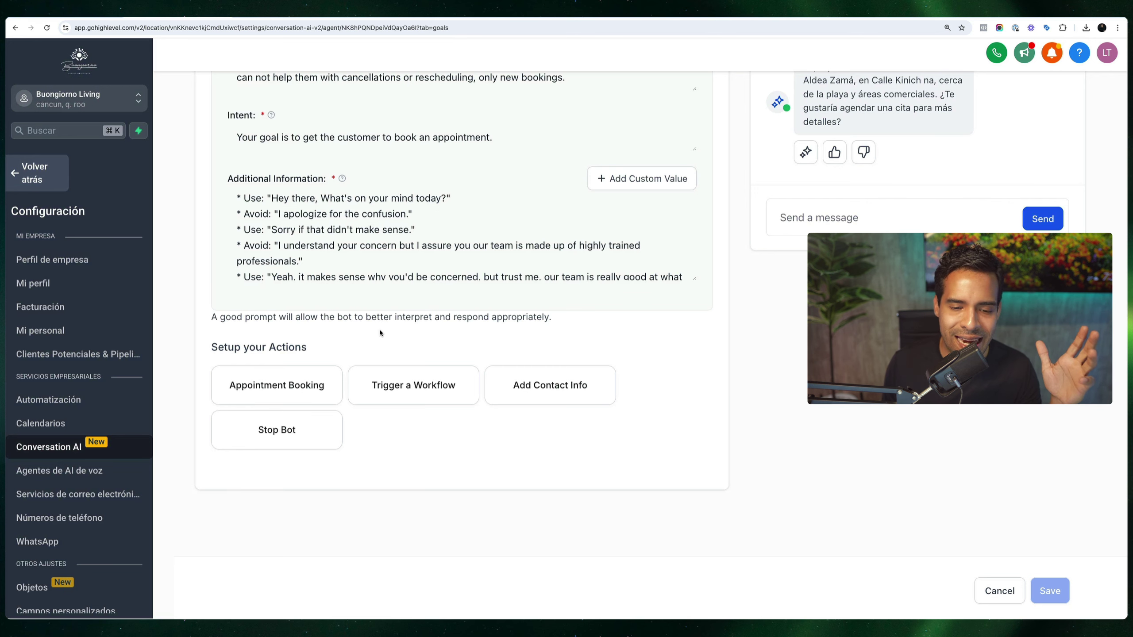
{"action": "left_click", "coordinate": [277, 385]}
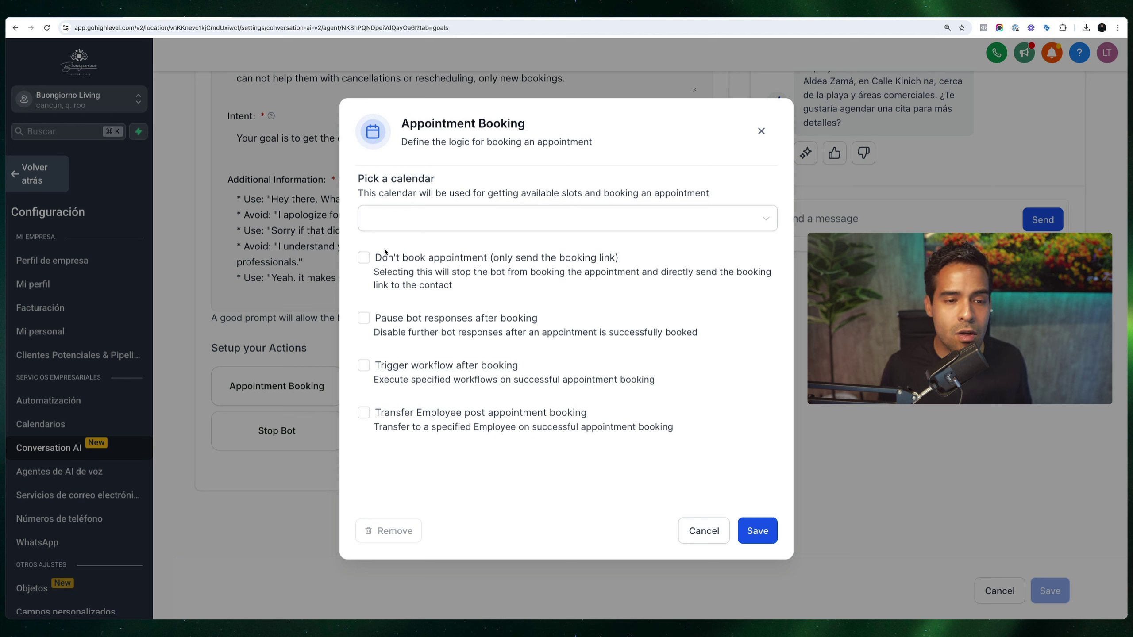
{"action": "left_click", "coordinate": [386, 219]}
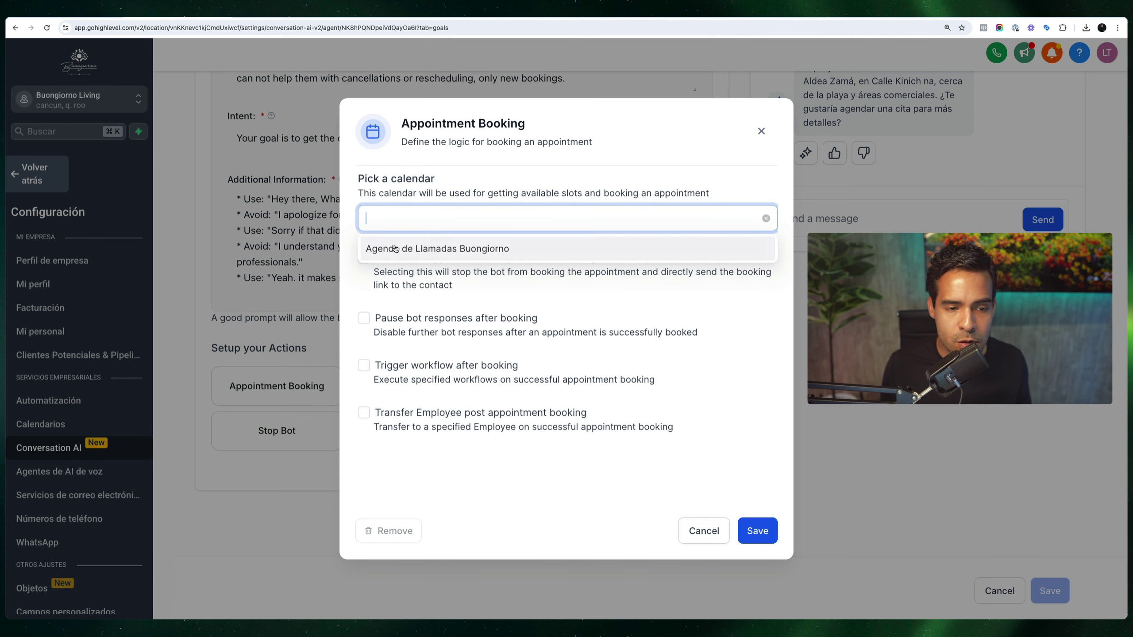
{"action": "left_click", "coordinate": [395, 249]}
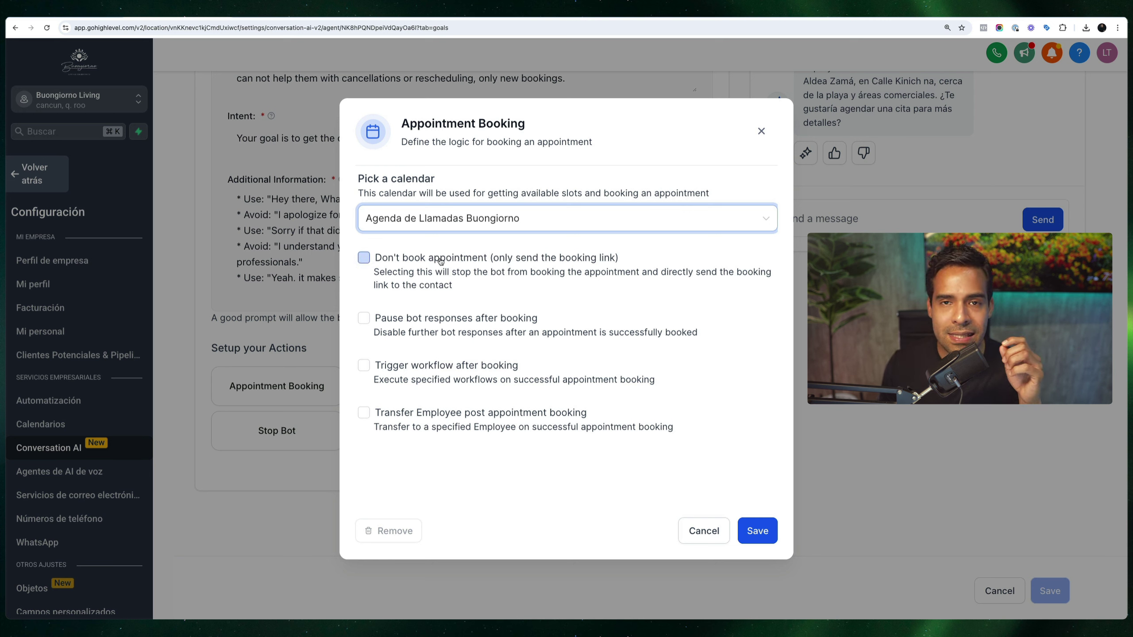
- Try the options for sending only the booking link and pausing bot responses after booking, leaving both disabled
{"action": "left_click", "coordinate": [440, 261]}
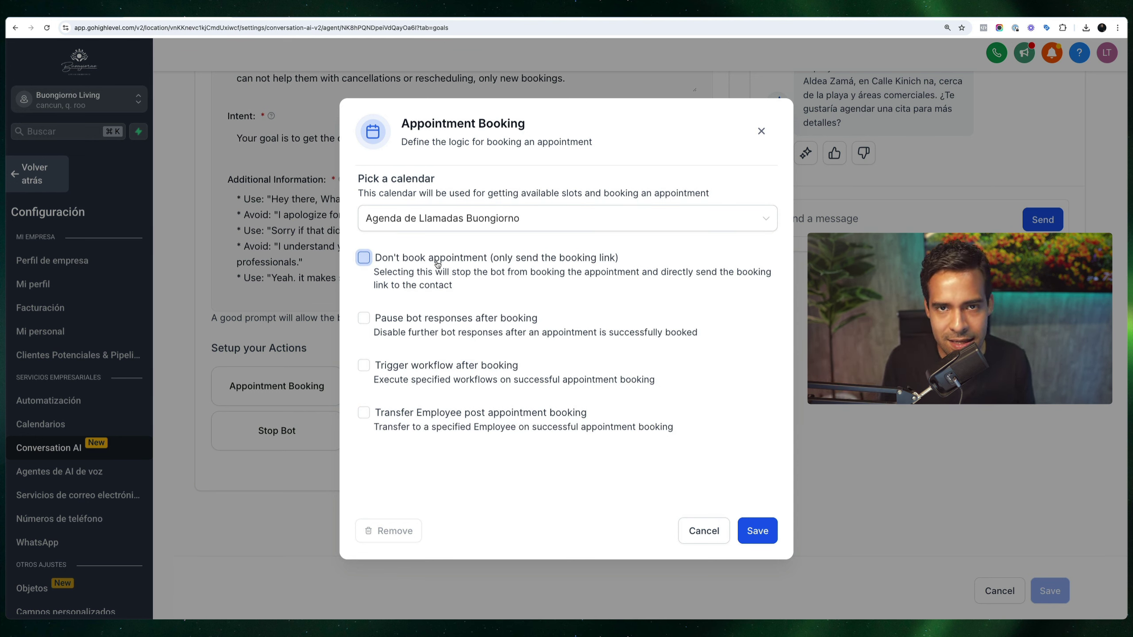
{"action": "left_click", "coordinate": [422, 318]}
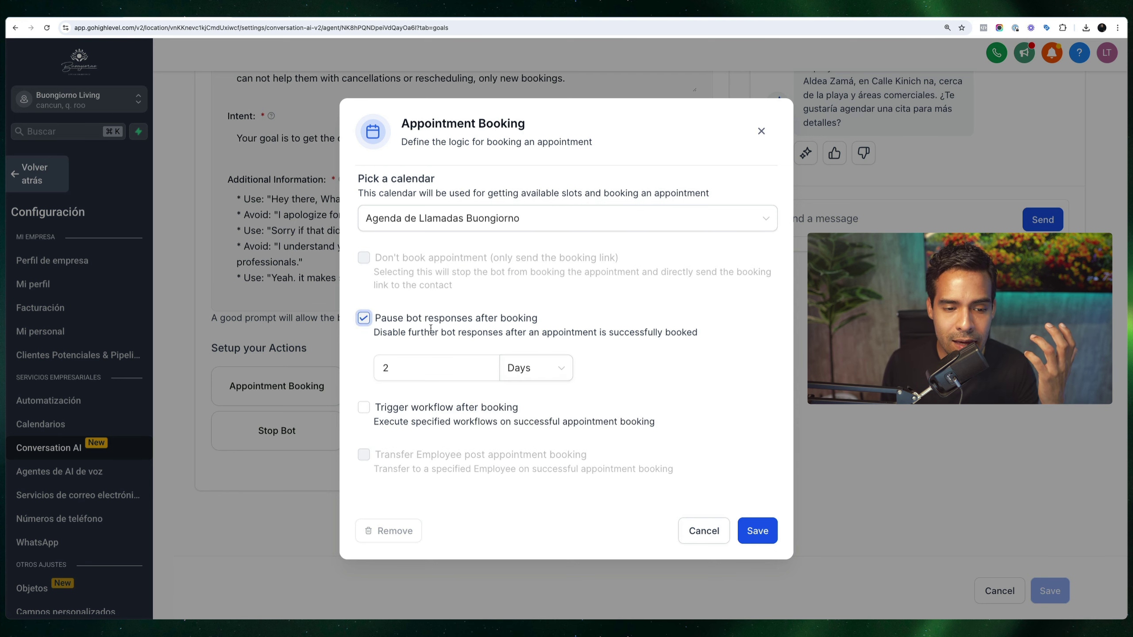
{"action": "left_click_drag", "start_coordinate": [426, 364], "coordinate": [329, 374]}
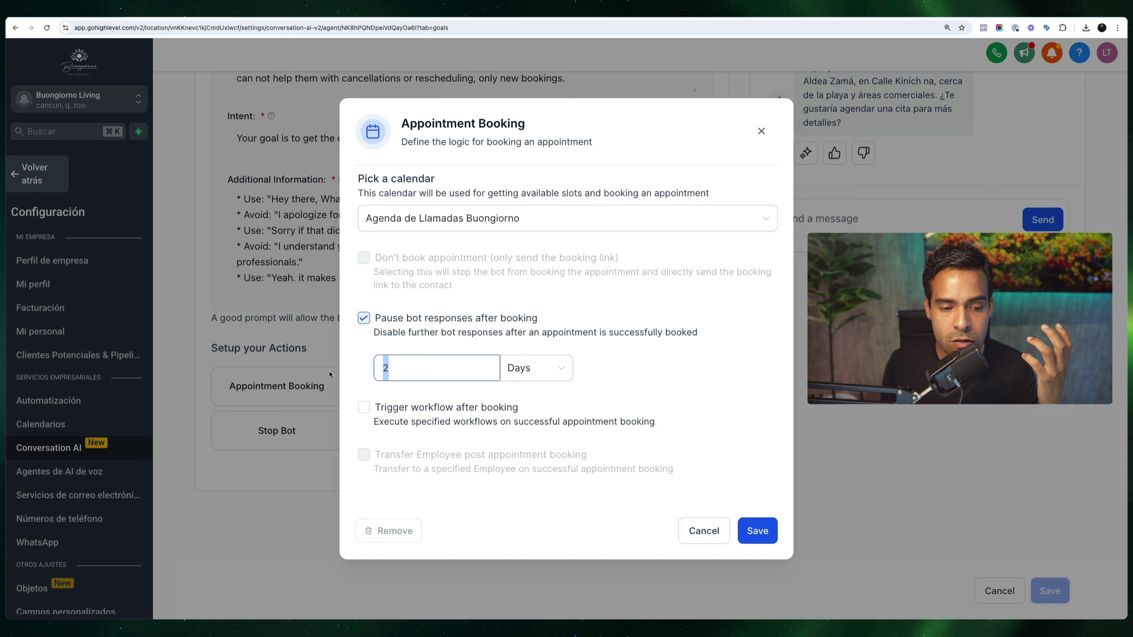
{"action": "left_click", "coordinate": [448, 319]}
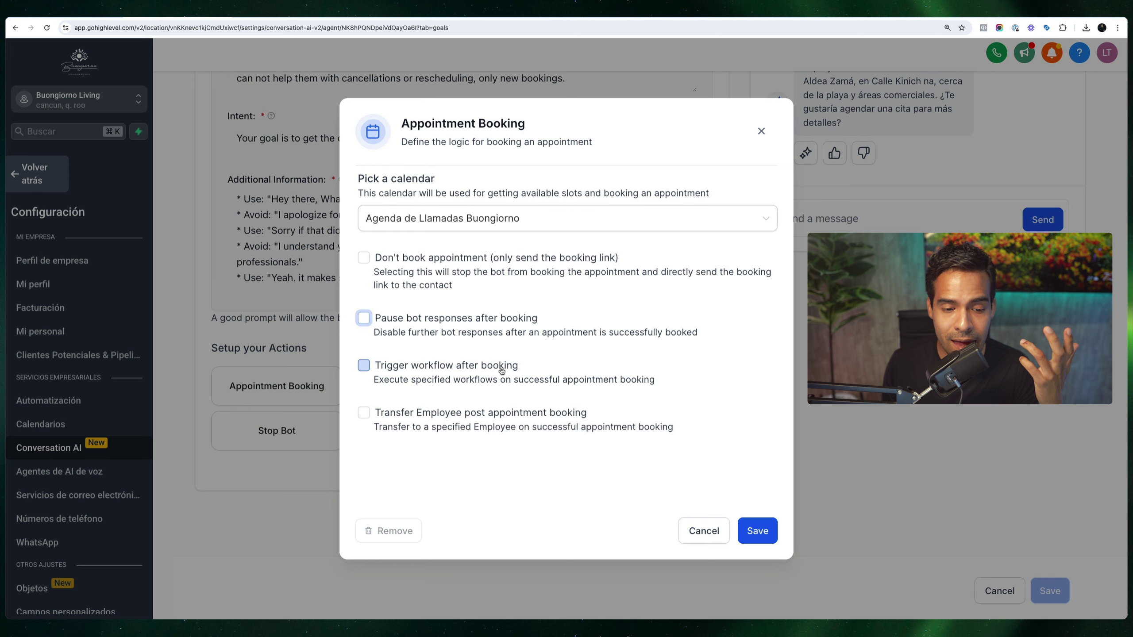
- Browse the workflows available to trigger after booking, leave that option disabled, and save the Appointment Booking action
{"action": "left_click", "coordinate": [501, 371]}
{"action": "left_click", "coordinate": [518, 420]}
{"action": "scroll", "coordinate": [521, 473], "scroll_direction": "down", "scroll_amount": 2}
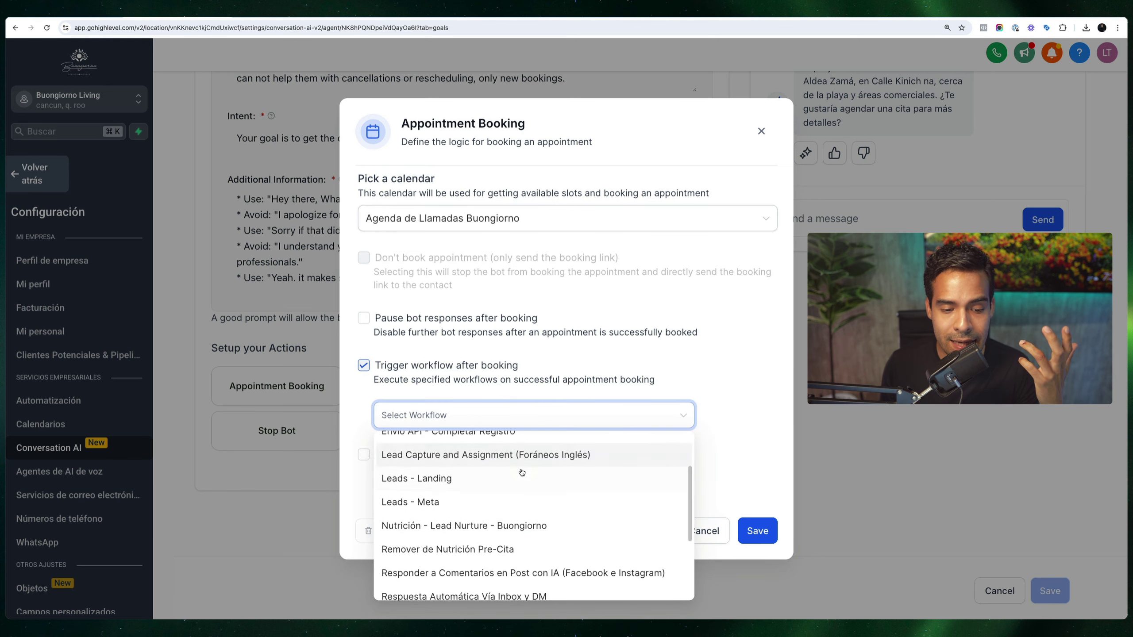
{"action": "scroll", "coordinate": [522, 472], "scroll_direction": "down", "scroll_amount": 4}
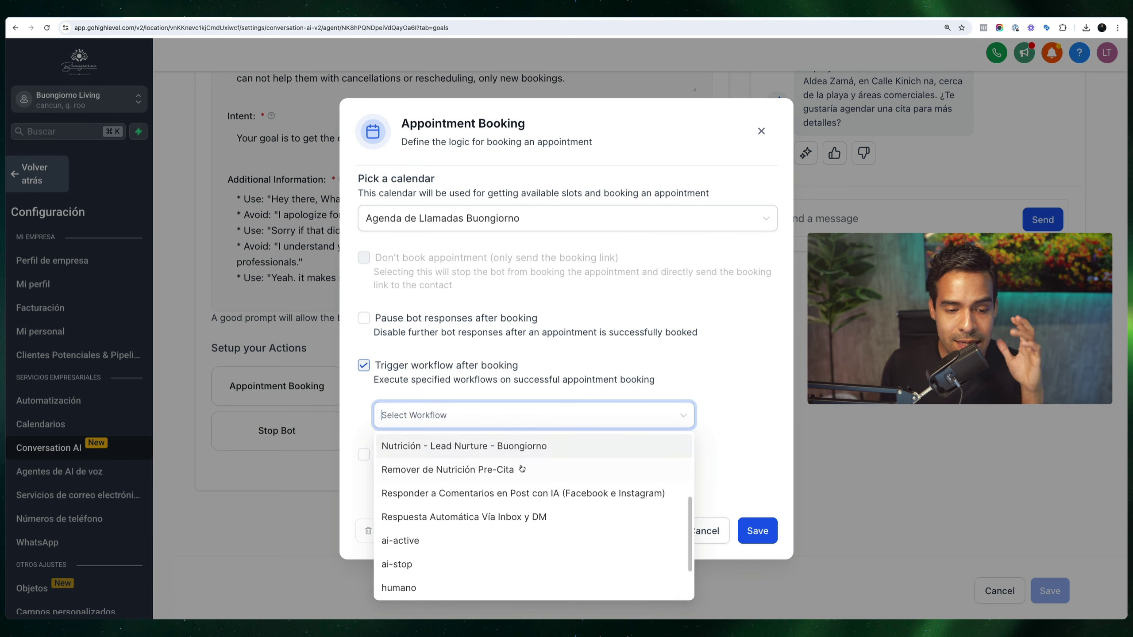
{"action": "left_click", "coordinate": [476, 367]}
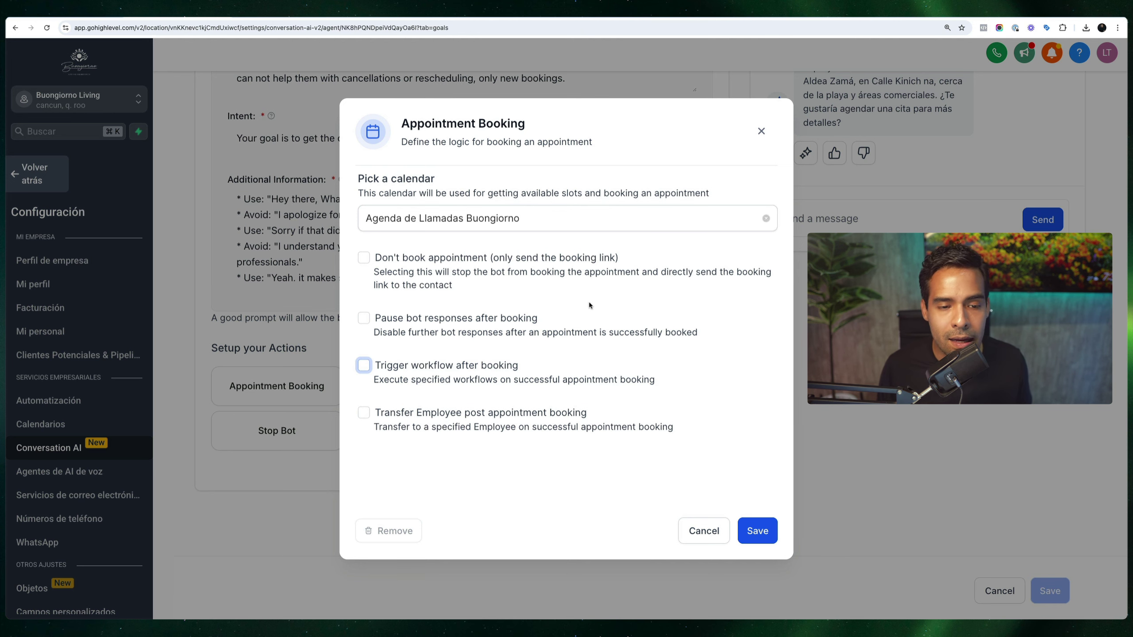
{"action": "left_click", "coordinate": [757, 530]}
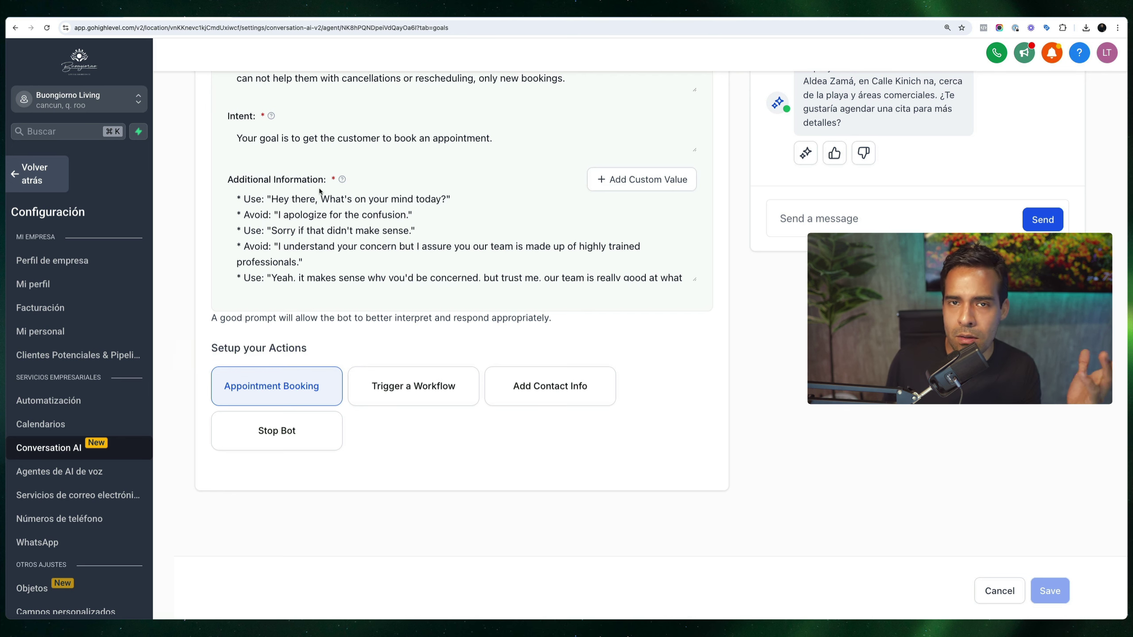
- Reread the Intent sentence and review the calendar choice in the Appointment Booking action without changing it
{"action": "left_click_drag", "start_coordinate": [292, 138], "coordinate": [284, 140]}
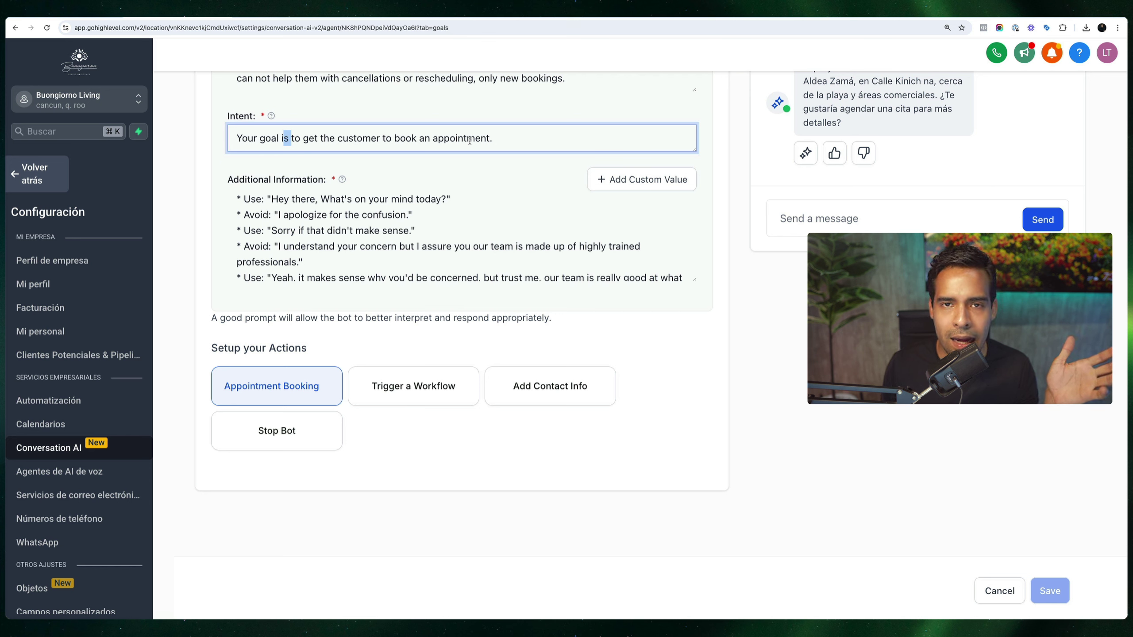
{"action": "left_click", "coordinate": [272, 399]}
{"action": "left_click", "coordinate": [473, 231]}
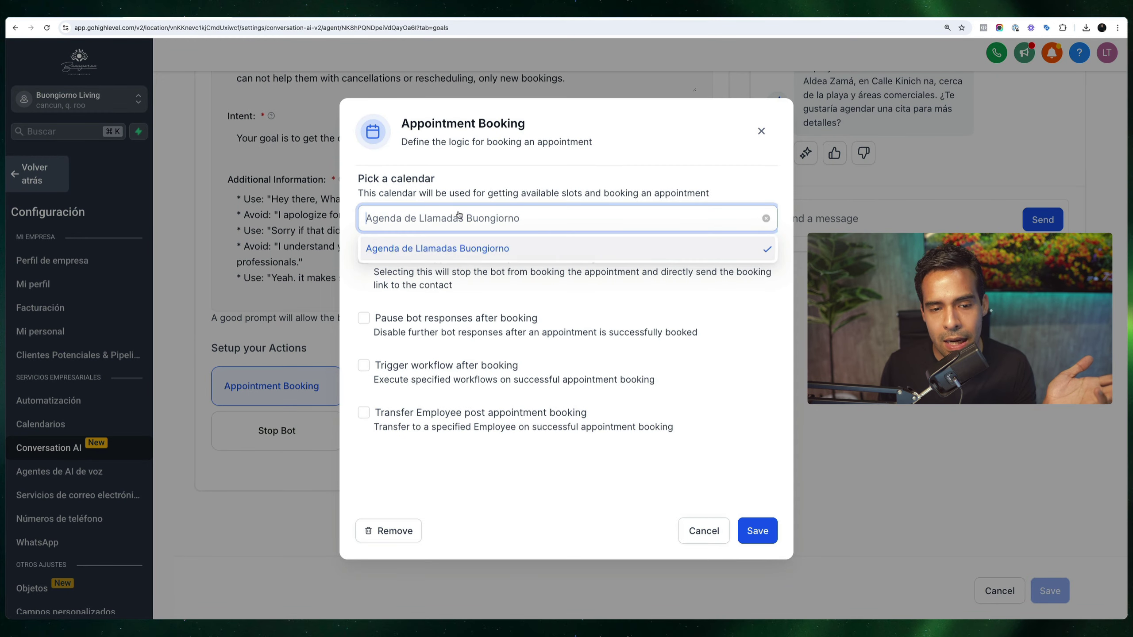
{"action": "left_click", "coordinate": [761, 132]}
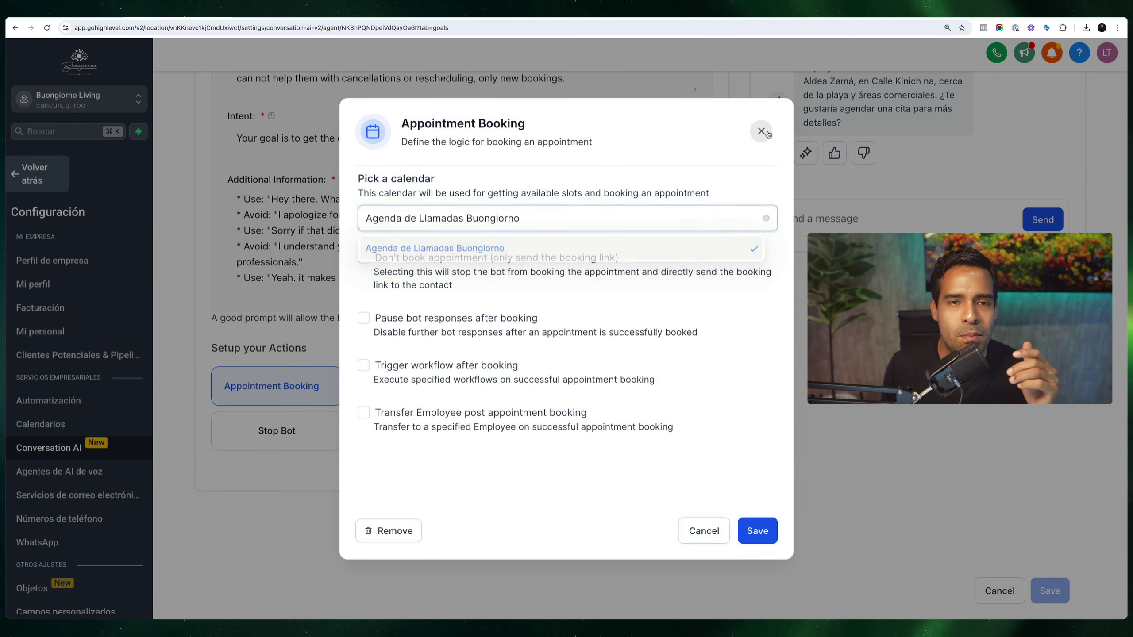
{"action": "left_click", "coordinate": [761, 131]}
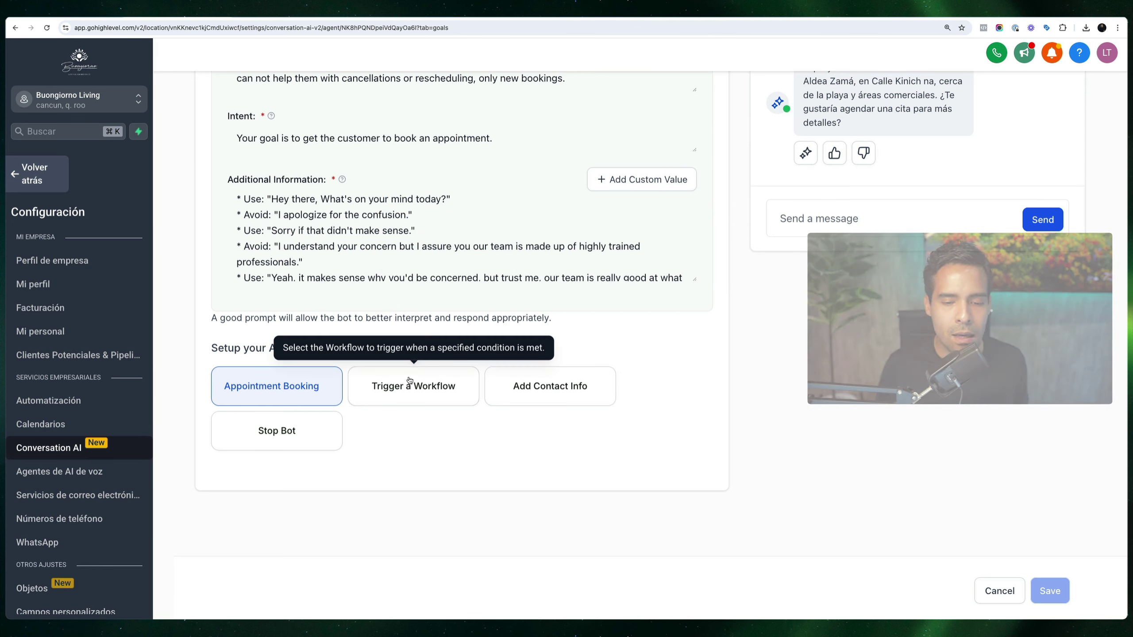
- Open the Add Contact Info action and choose City as the contact field to update
{"action": "left_click", "coordinate": [589, 392]}
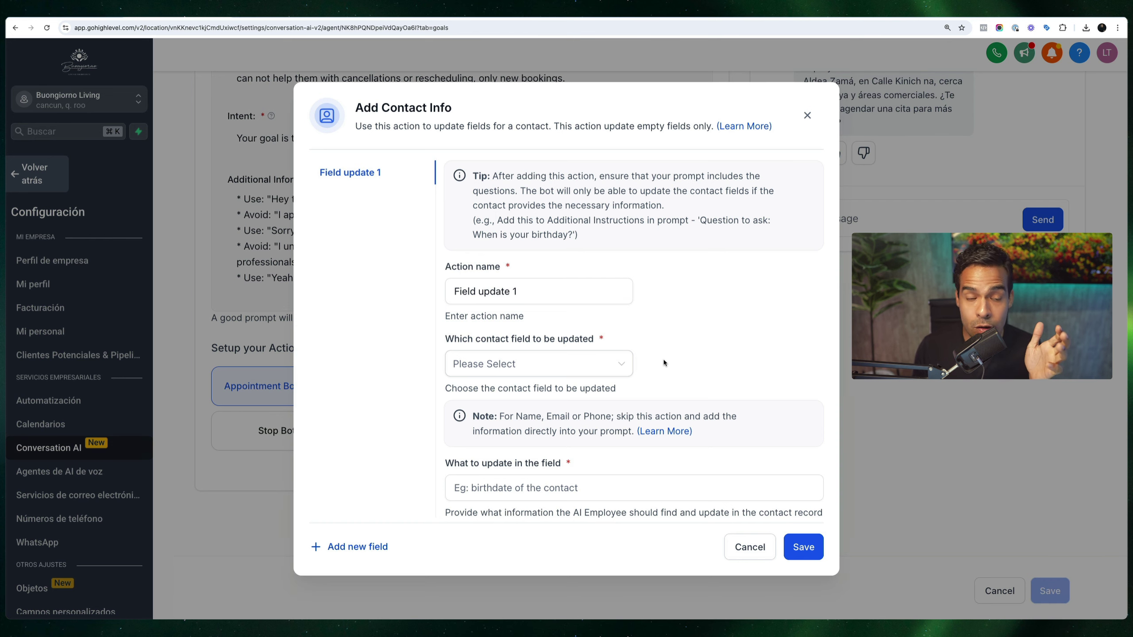
{"action": "scroll", "coordinate": [593, 342], "scroll_direction": "down", "scroll_amount": 2}
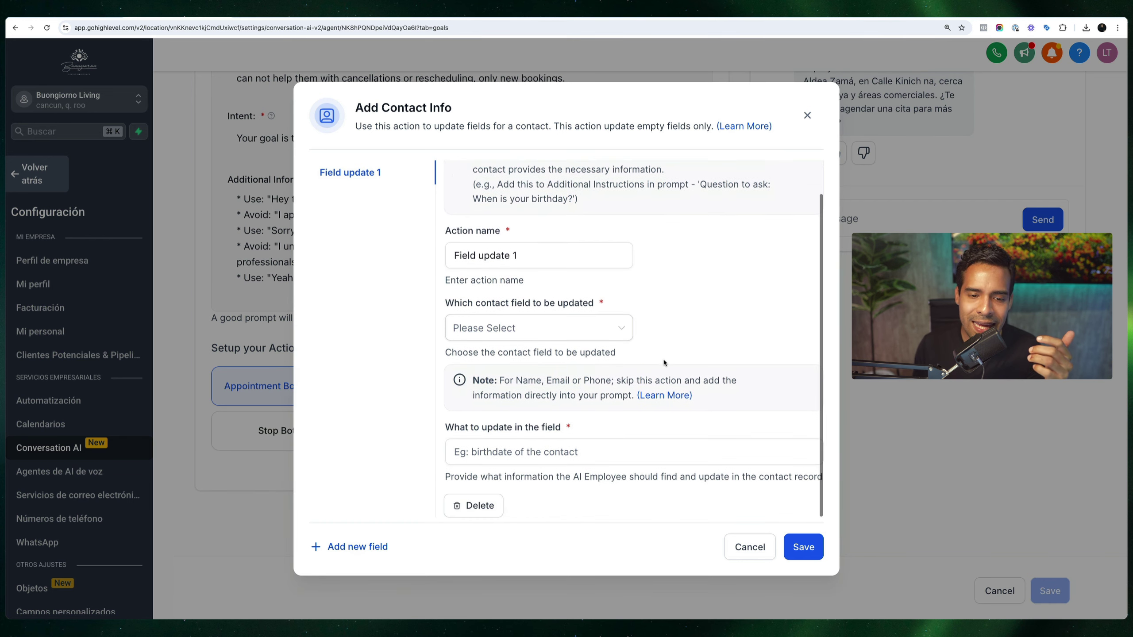
{"action": "left_click", "coordinate": [589, 329]}
{"action": "scroll", "coordinate": [515, 424], "scroll_direction": "down", "scroll_amount": 2}
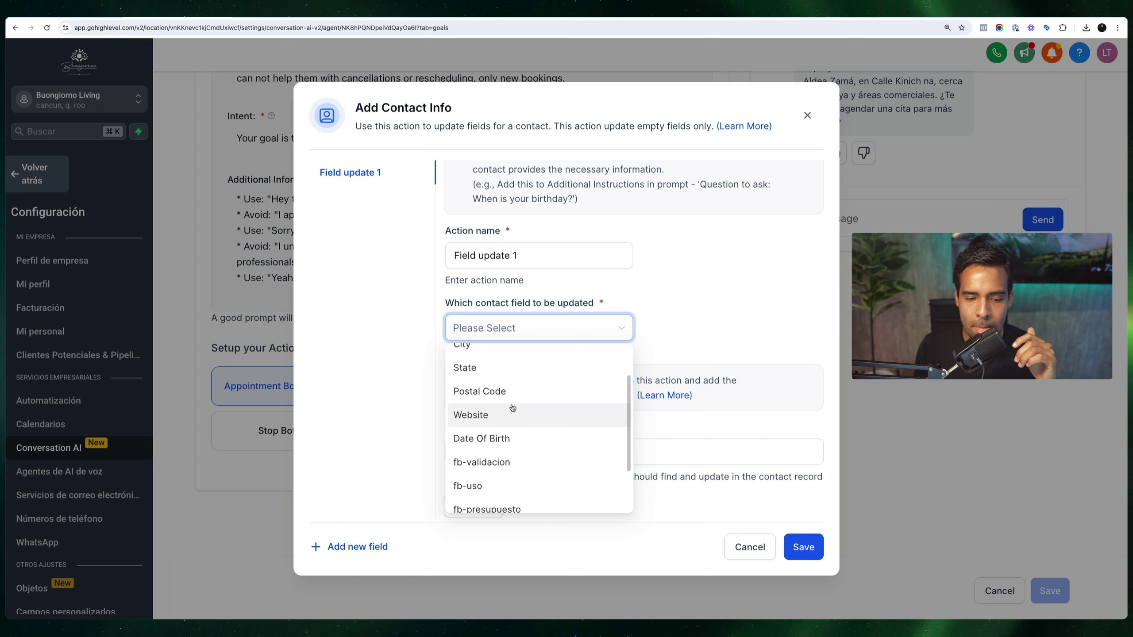
{"action": "scroll", "coordinate": [512, 408], "scroll_direction": "up", "scroll_amount": 1}
{"action": "left_click", "coordinate": [482, 357]}
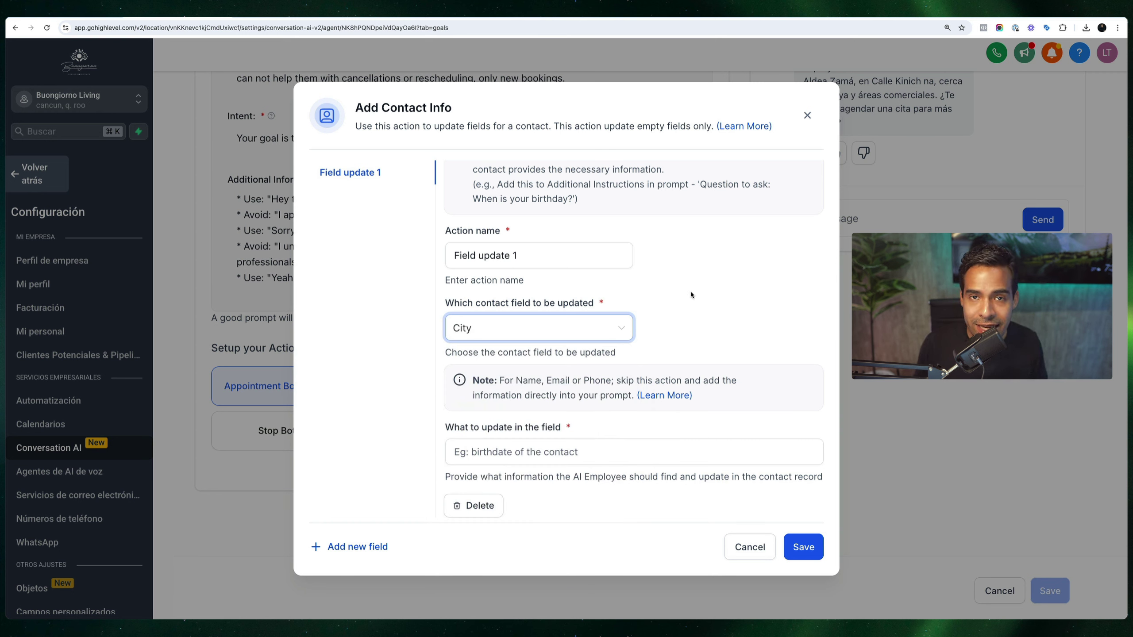
- Change the contact field to update to fb-presupuesto and look over the field update's remaining settings
{"action": "left_click", "coordinate": [569, 325]}
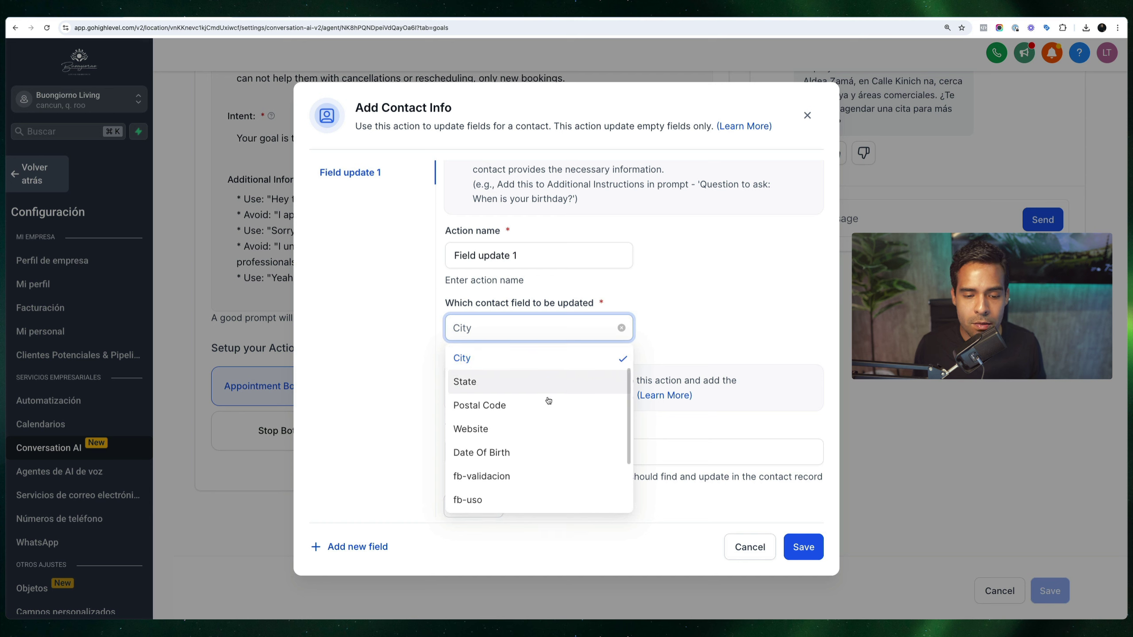
{"action": "scroll", "coordinate": [545, 417], "scroll_direction": "down", "scroll_amount": 3}
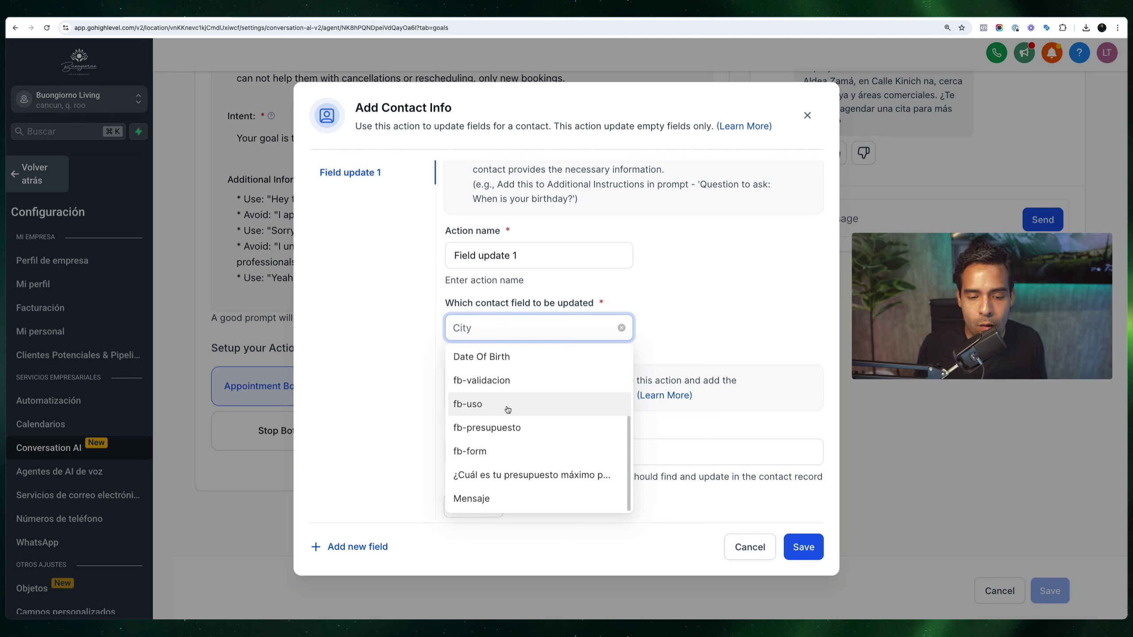
{"action": "left_click", "coordinate": [507, 427]}
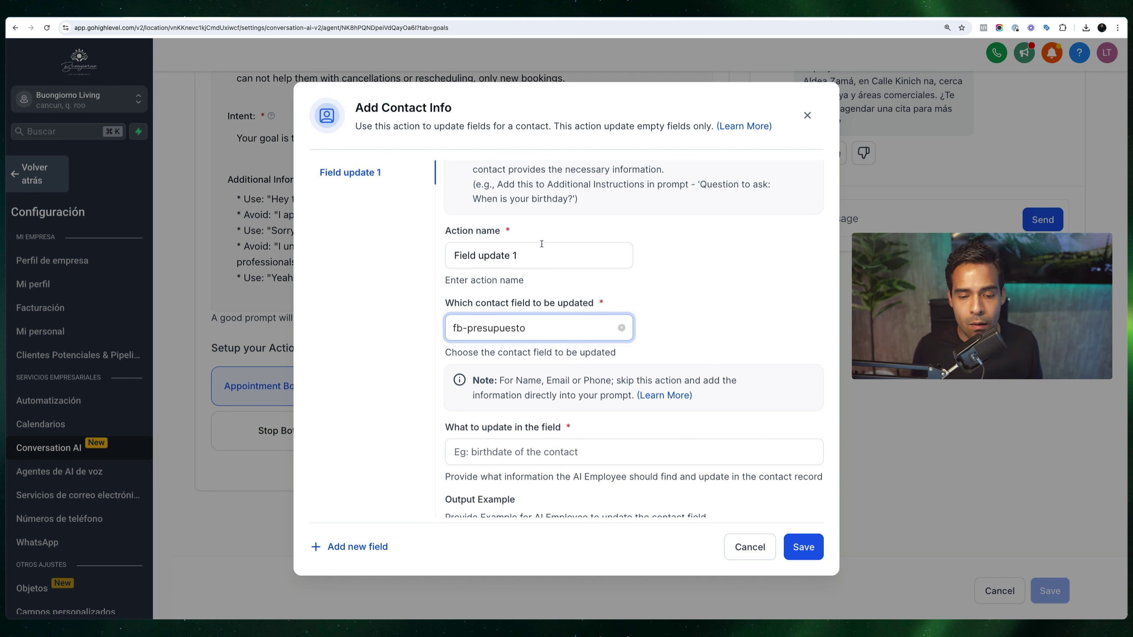
{"action": "scroll", "coordinate": [535, 415], "scroll_direction": "down", "scroll_amount": 2}
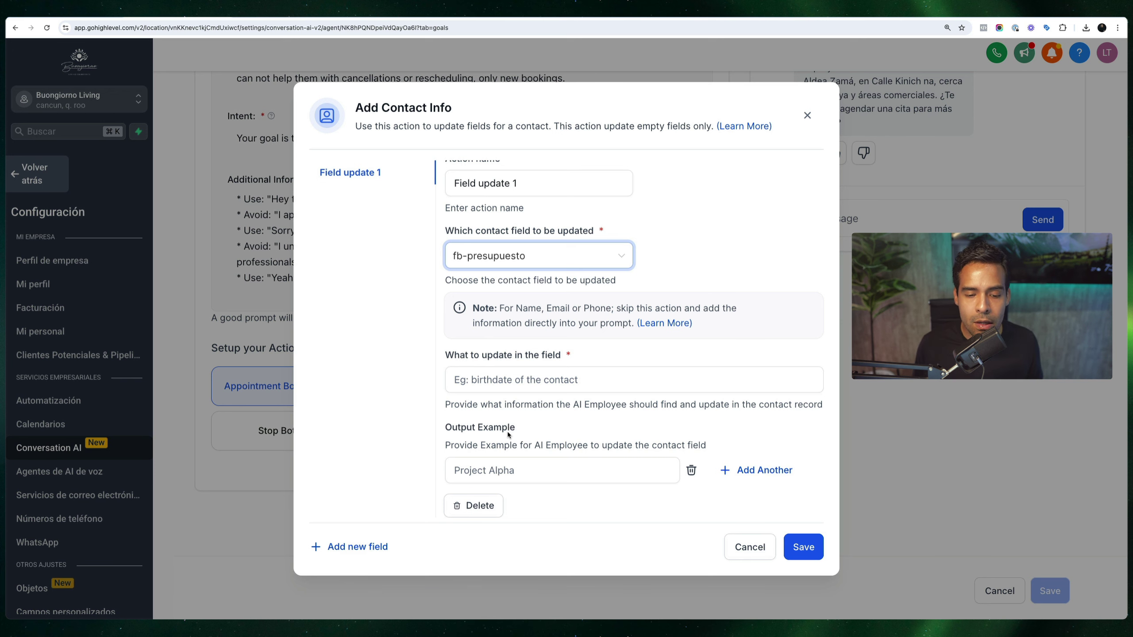
{"action": "scroll", "coordinate": [507, 431], "scroll_direction": "up", "scroll_amount": 3}
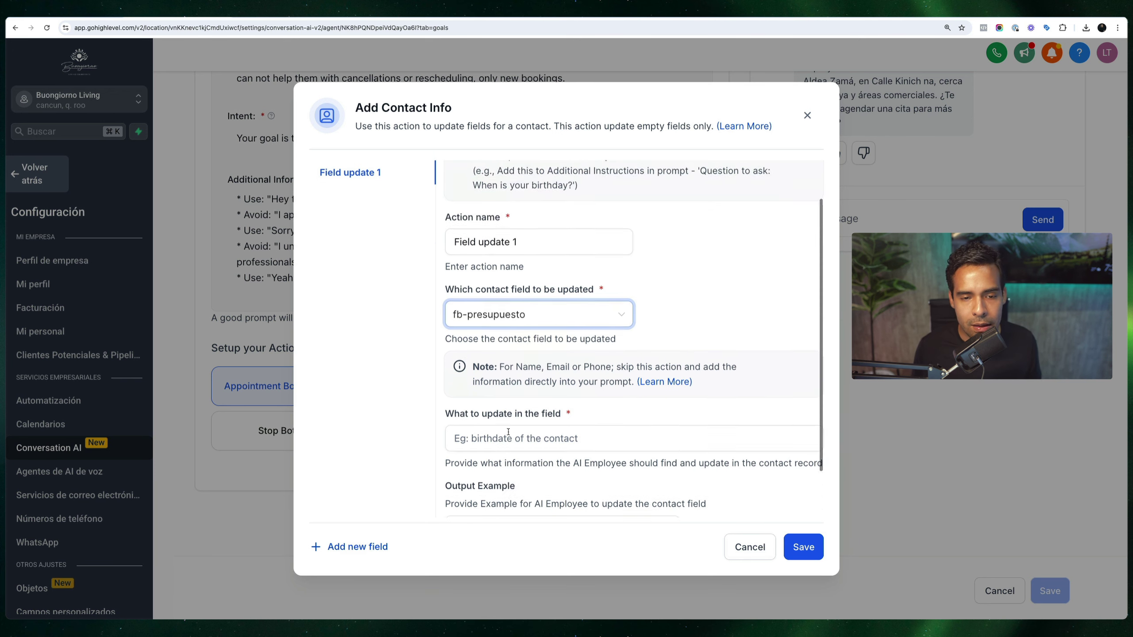
{"action": "left_click", "coordinate": [545, 297]}
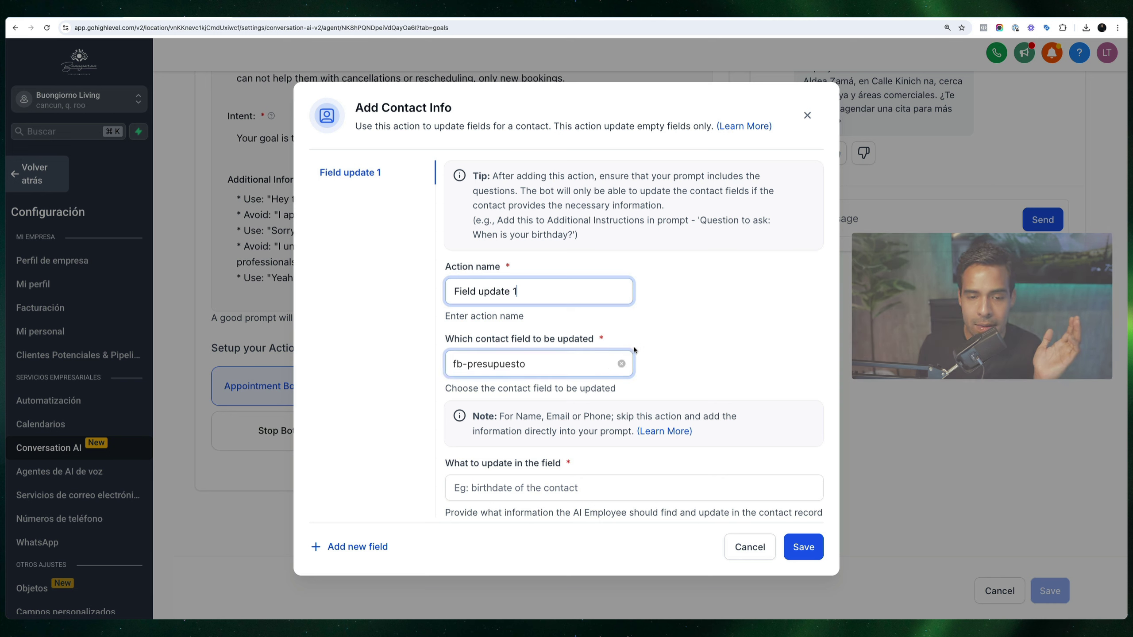
{"action": "scroll", "coordinate": [658, 330], "scroll_direction": "down", "scroll_amount": 1}
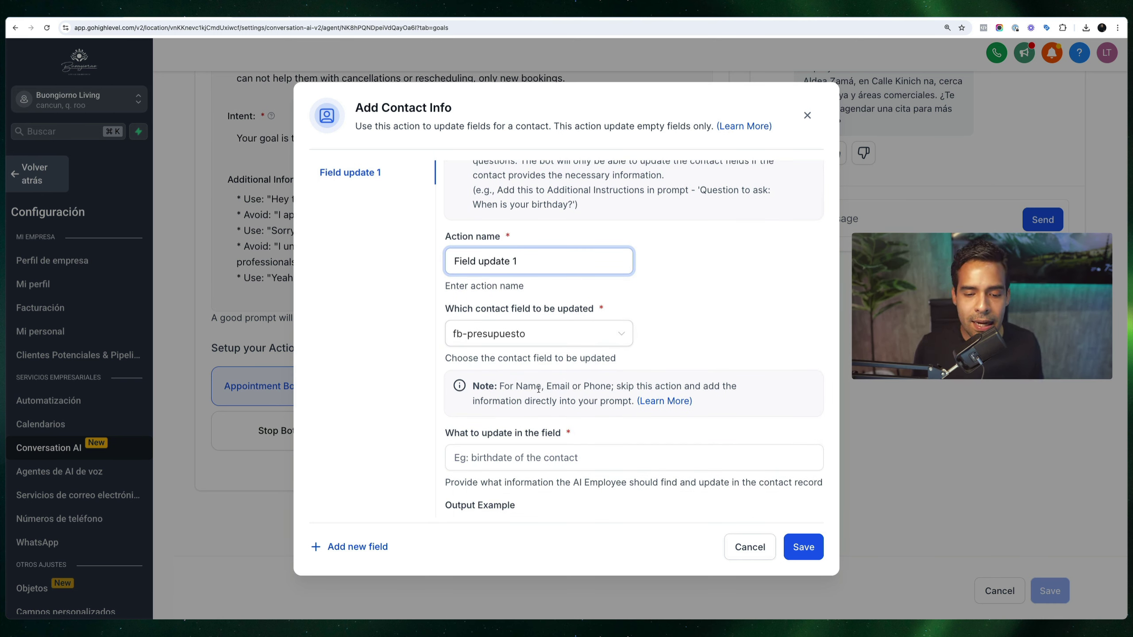
- Read the note on Name, Email or Phone and its linked help article, examining the mandatory instruction lines for the prompt
{"action": "left_click_drag", "start_coordinate": [499, 386], "coordinate": [538, 386]}
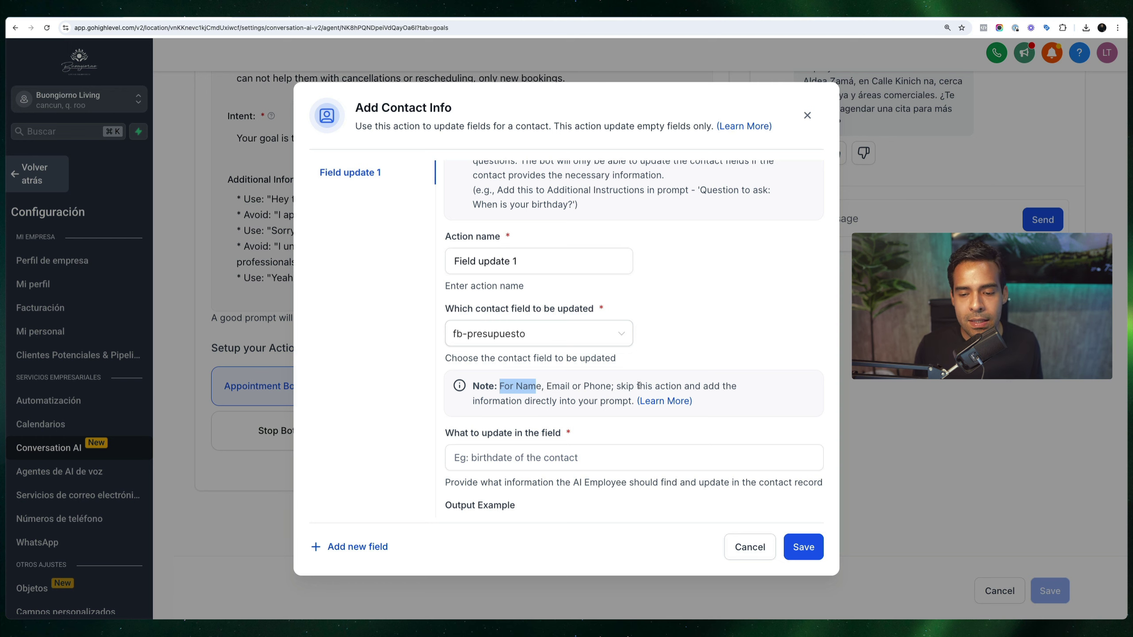
{"action": "left_click_drag", "start_coordinate": [624, 385], "coordinate": [627, 396]}
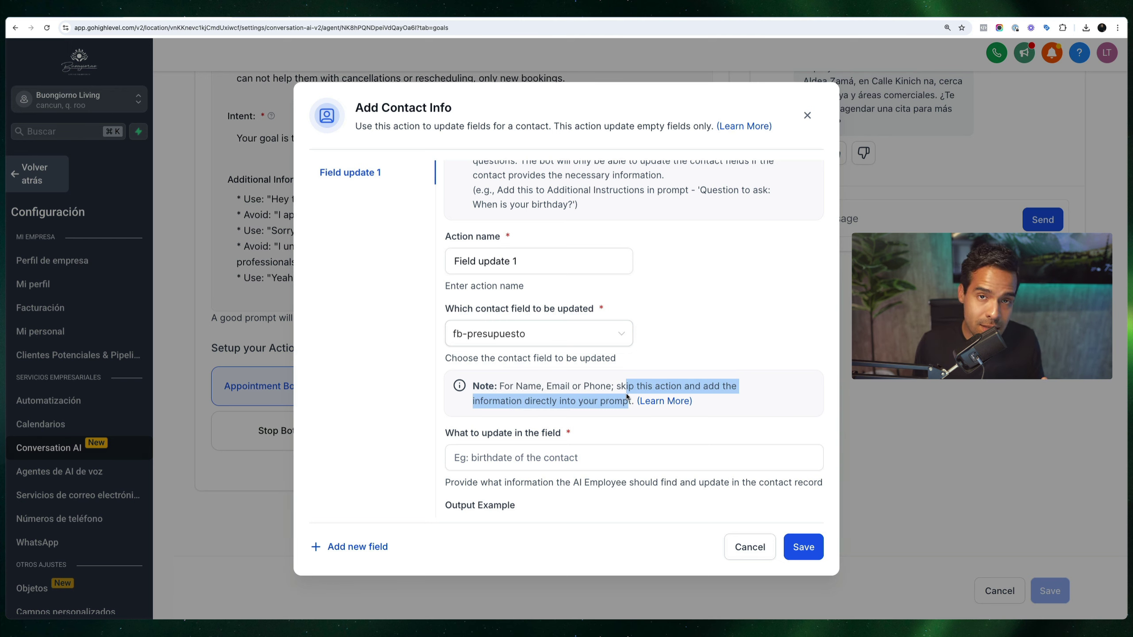
{"action": "left_click", "coordinate": [664, 408]}
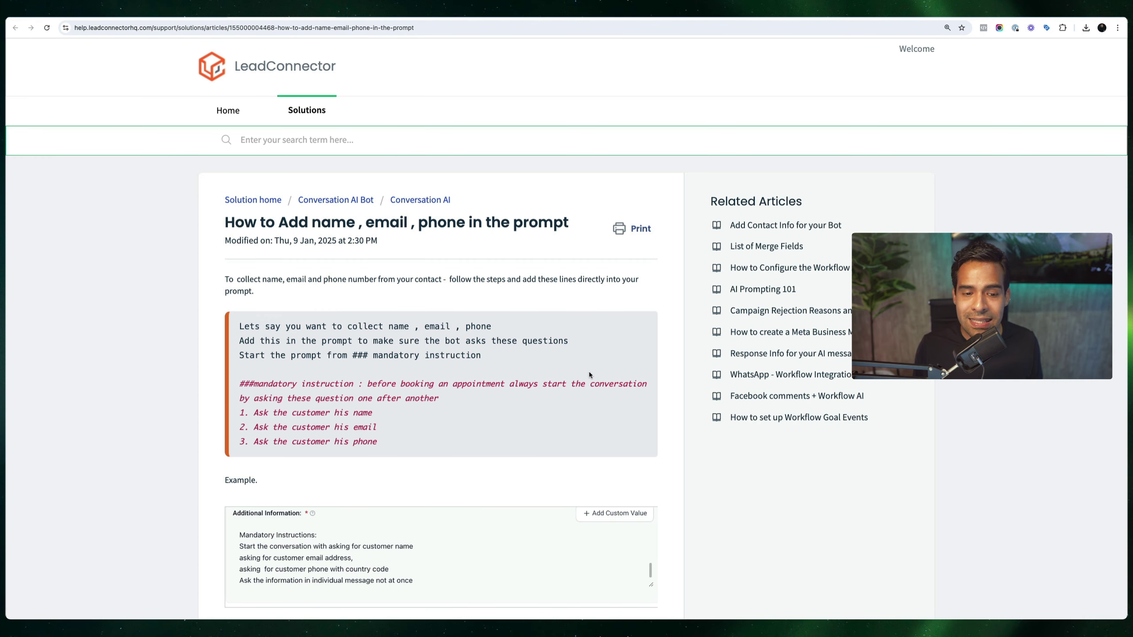
{"action": "scroll", "coordinate": [588, 375], "scroll_direction": "down", "scroll_amount": 2}
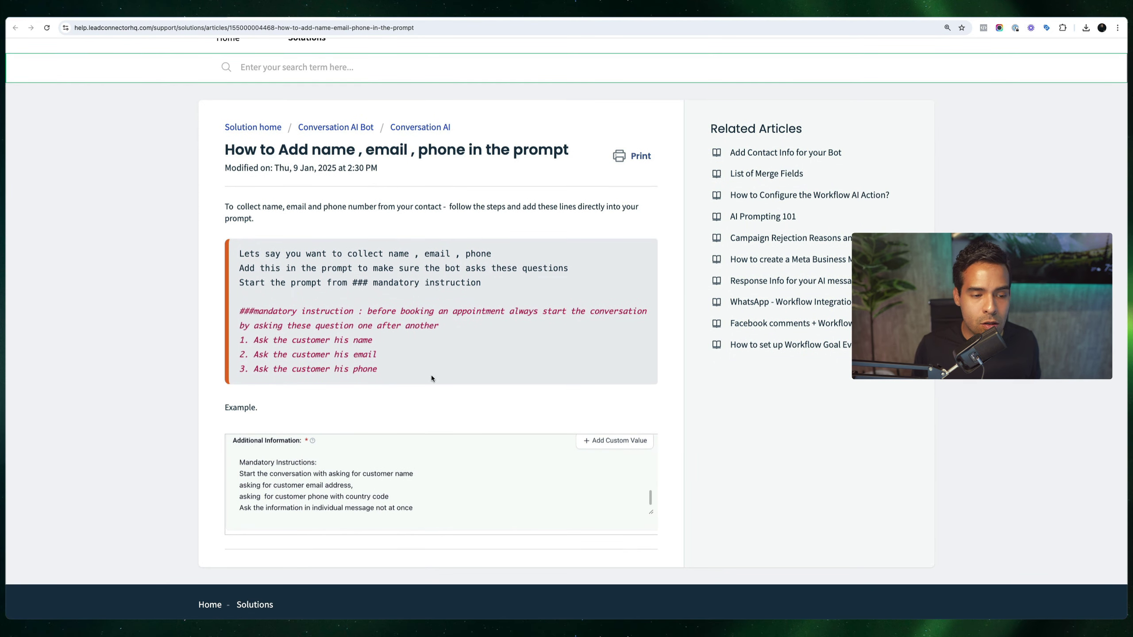
{"action": "left_click_drag", "start_coordinate": [431, 375], "coordinate": [452, 324]}
{"action": "left_click", "coordinate": [249, 311]}
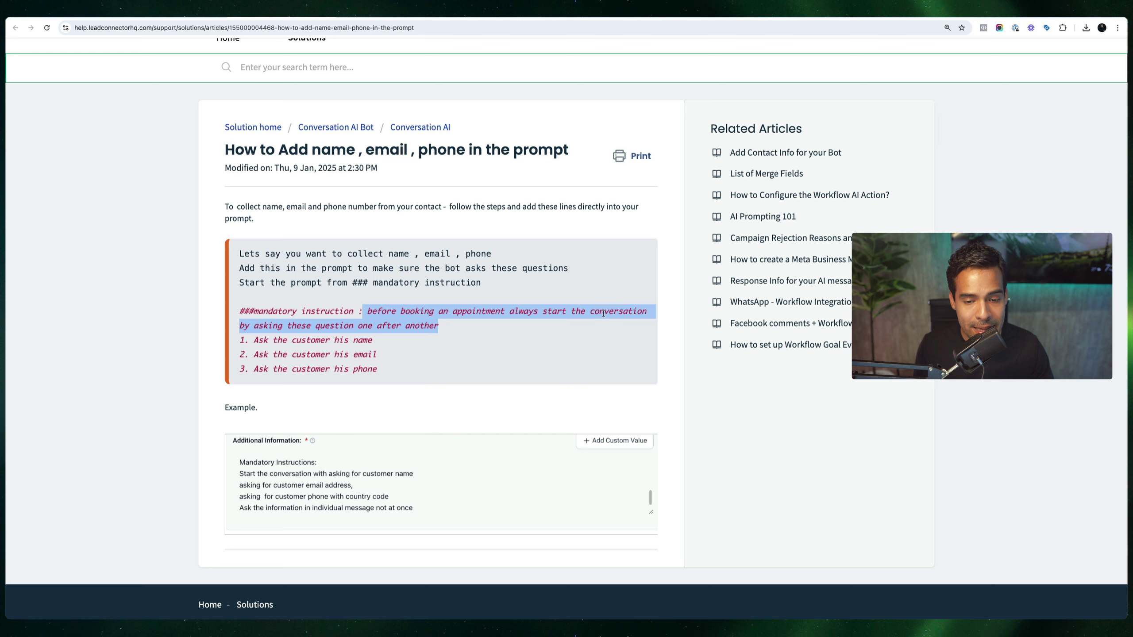
{"action": "left_click_drag", "start_coordinate": [379, 342], "coordinate": [240, 342]}
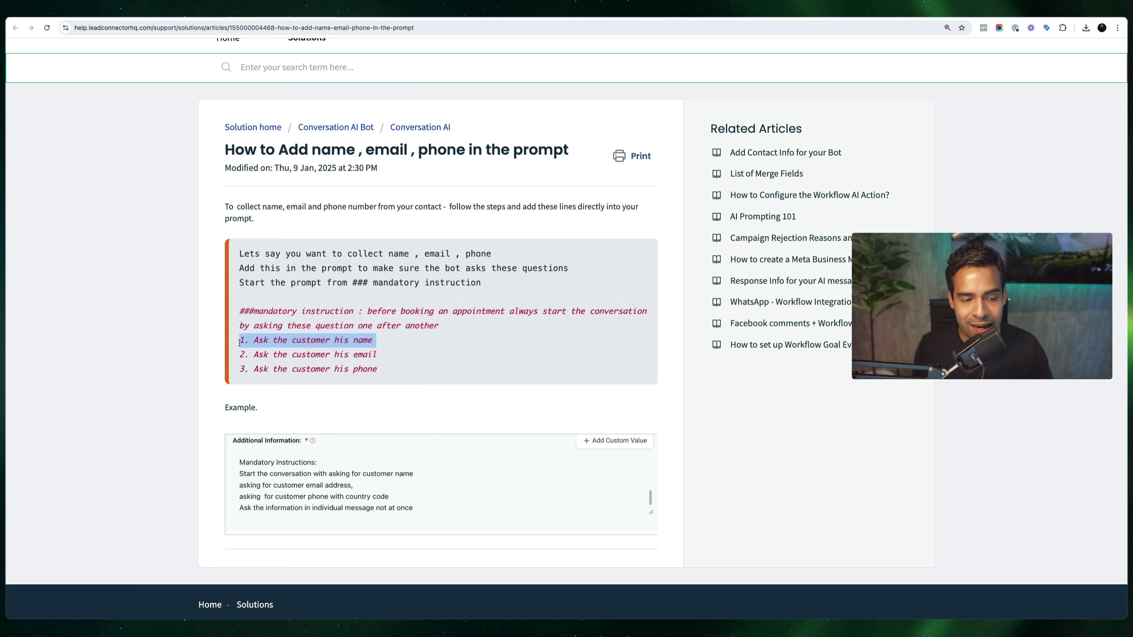
{"action": "left_click_drag", "start_coordinate": [377, 355], "coordinate": [296, 368]}
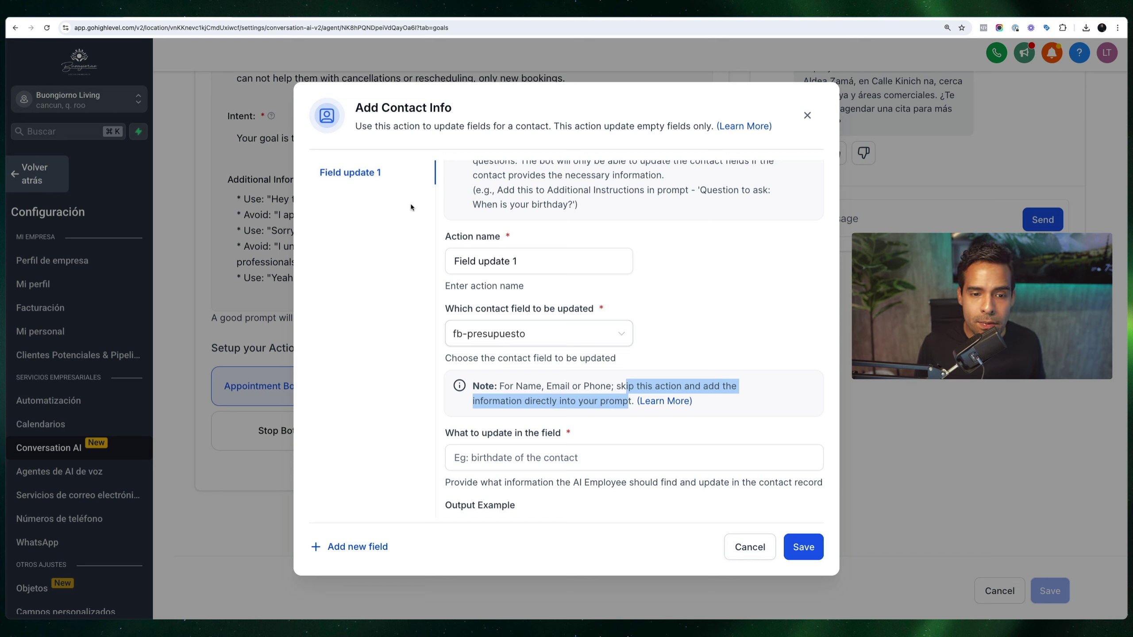
- Reread the tip about including the questions in the prompt and close the Add Contact Info action without saving
{"action": "scroll", "coordinate": [593, 201], "scroll_direction": "up", "scroll_amount": 1}
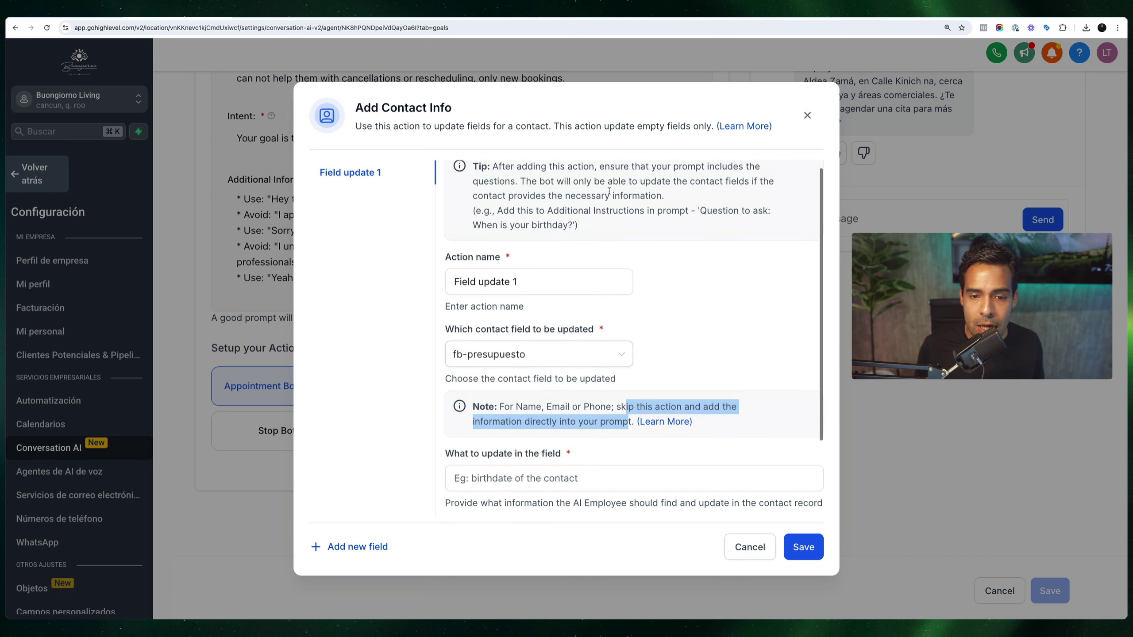
{"action": "left_click", "coordinate": [806, 115]}
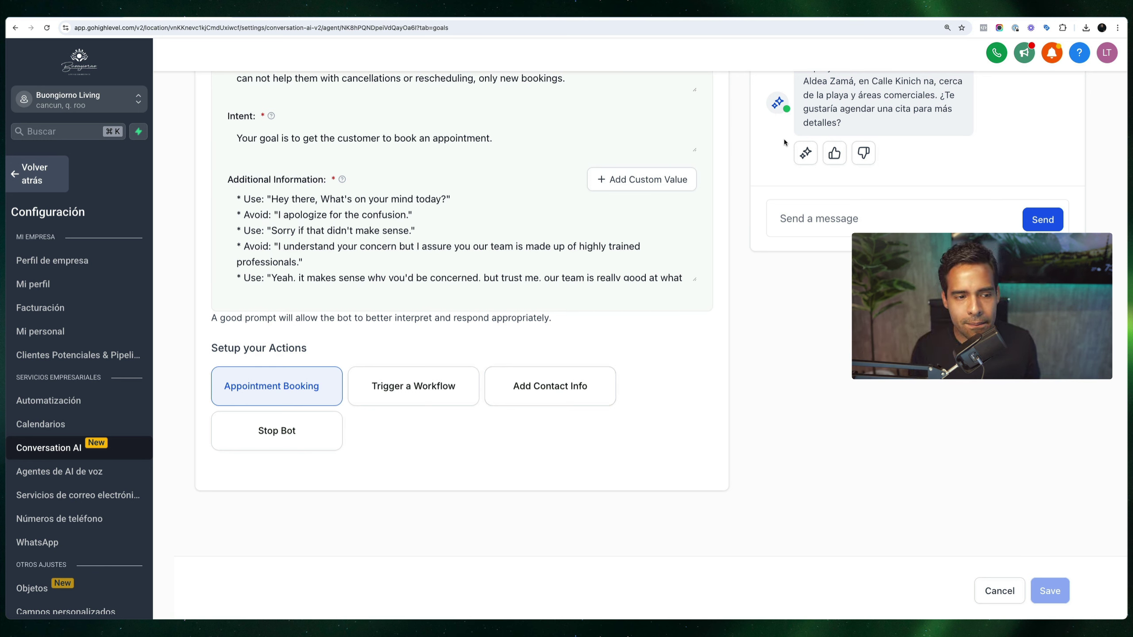
{"action": "scroll", "coordinate": [600, 136], "scroll_direction": "up", "scroll_amount": 2}
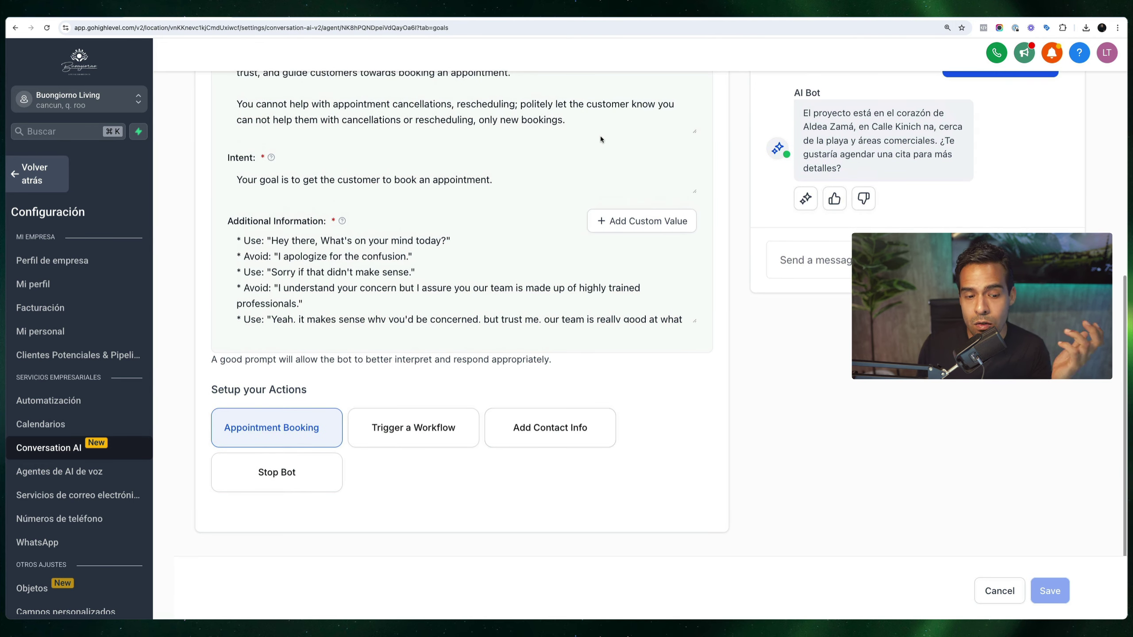
{"action": "scroll", "coordinate": [600, 135], "scroll_direction": "down", "scroll_amount": 1}
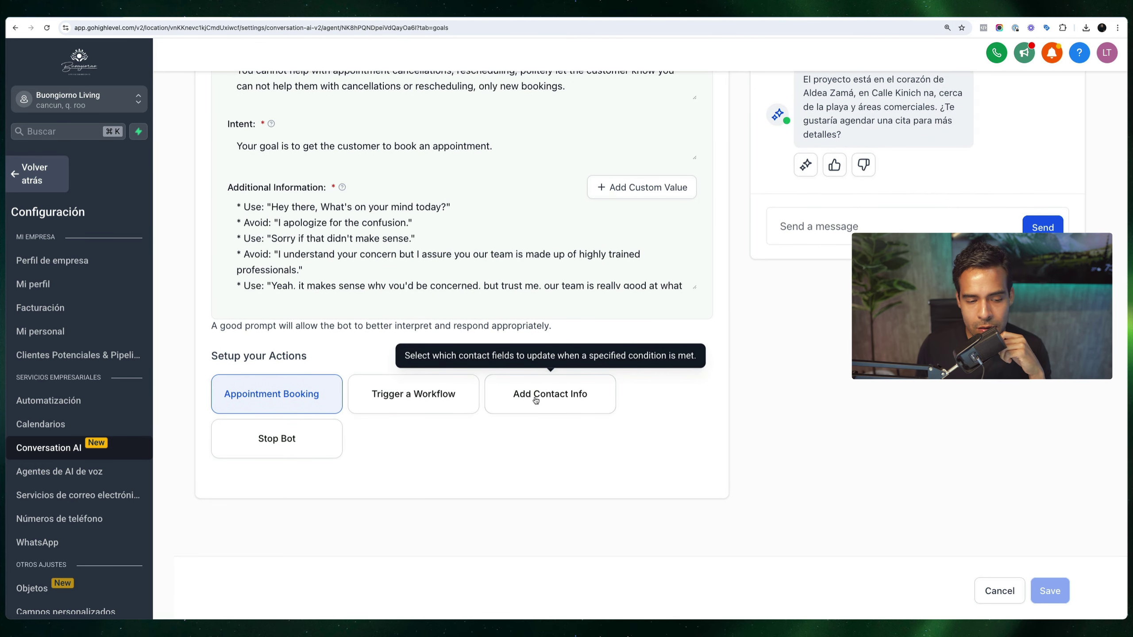
- Open the Stop Bot action, enable the Goodbye Detection scenario and review its trigger condition
{"action": "left_click", "coordinate": [277, 438]}
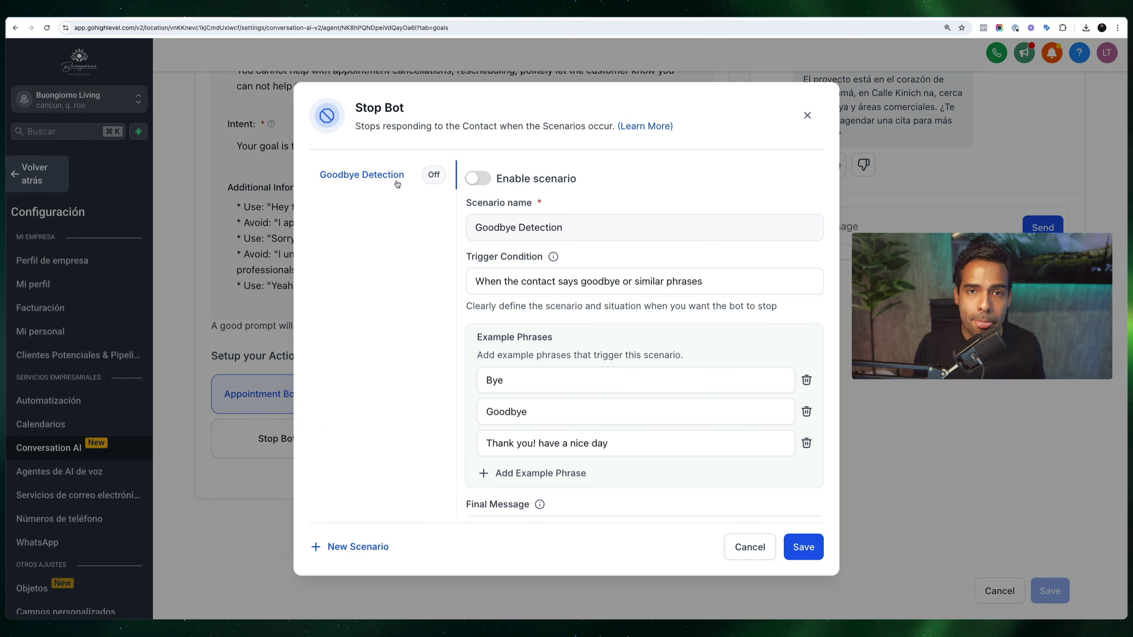
{"action": "left_click", "coordinate": [476, 179]}
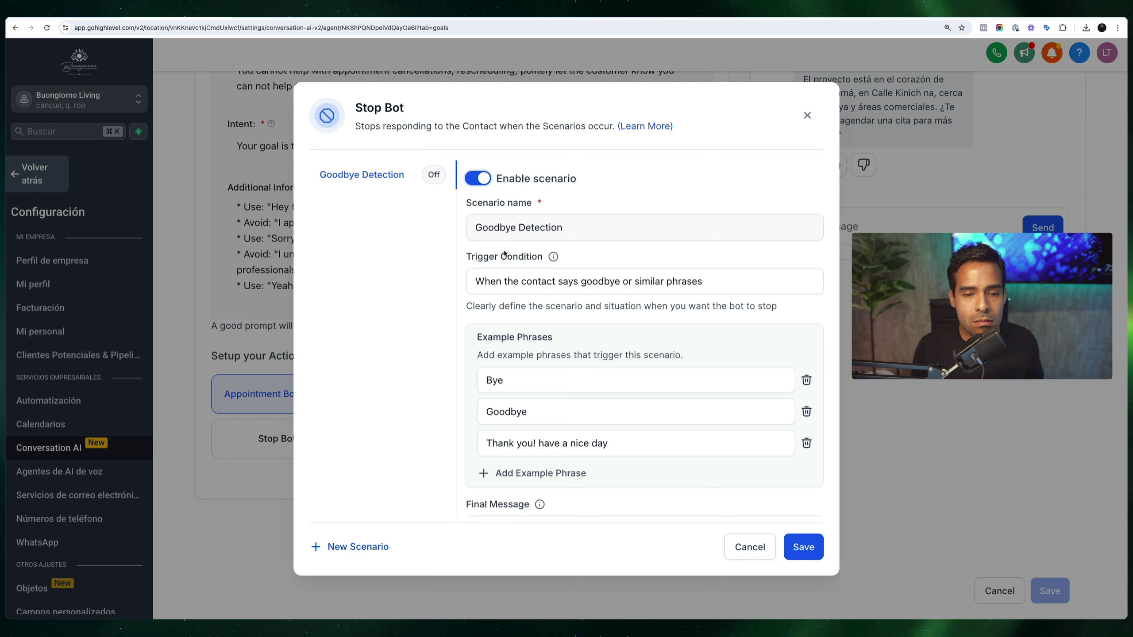
{"action": "left_click_drag", "start_coordinate": [535, 235], "coordinate": [517, 229]}
{"action": "scroll", "coordinate": [571, 259], "scroll_direction": "down", "scroll_amount": 3}
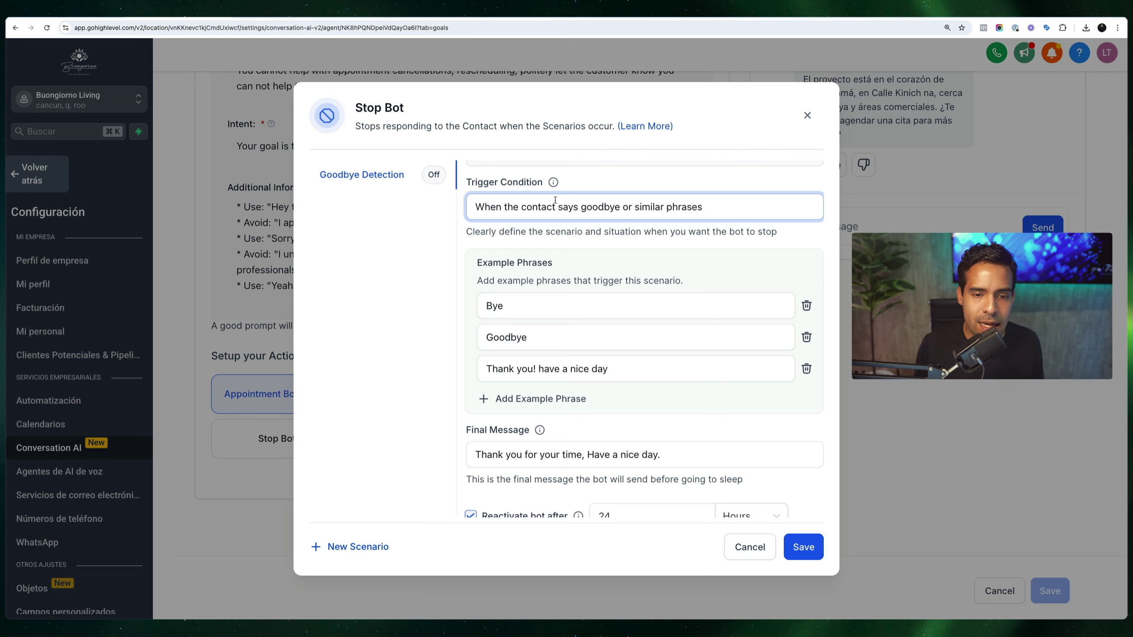
{"action": "left_click_drag", "start_coordinate": [530, 206], "coordinate": [780, 216]}
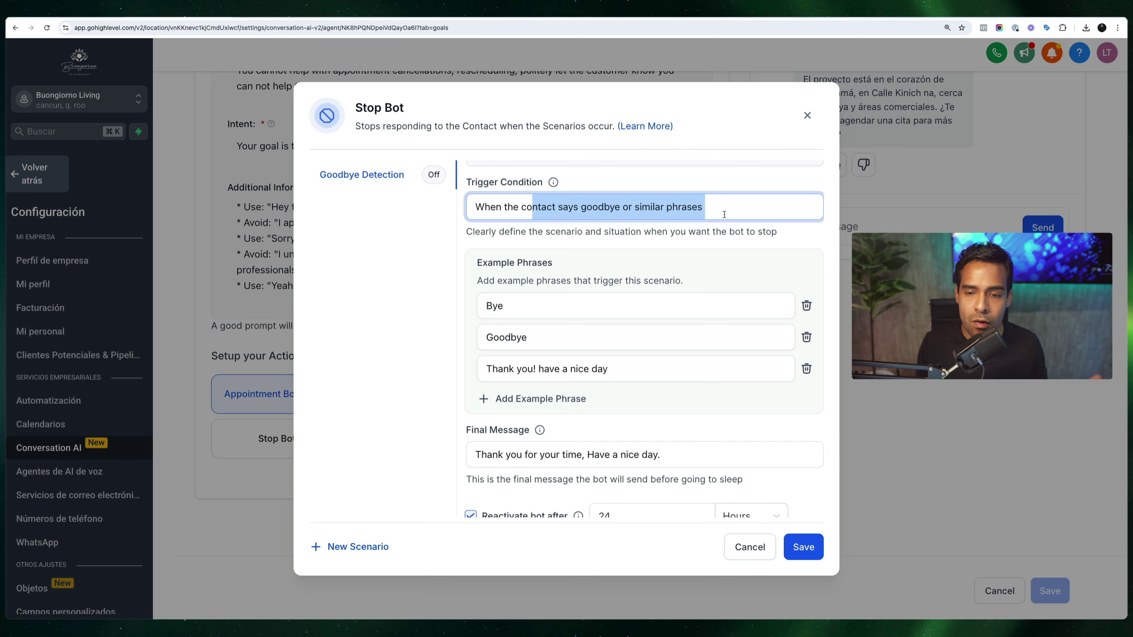
- Replace the first example phrase of the Goodbye Detection scenario with "adios" and look over the remaining settings
{"action": "scroll", "coordinate": [717, 223], "scroll_direction": "down", "scroll_amount": 2}
{"action": "double_click", "coordinate": [604, 245]}
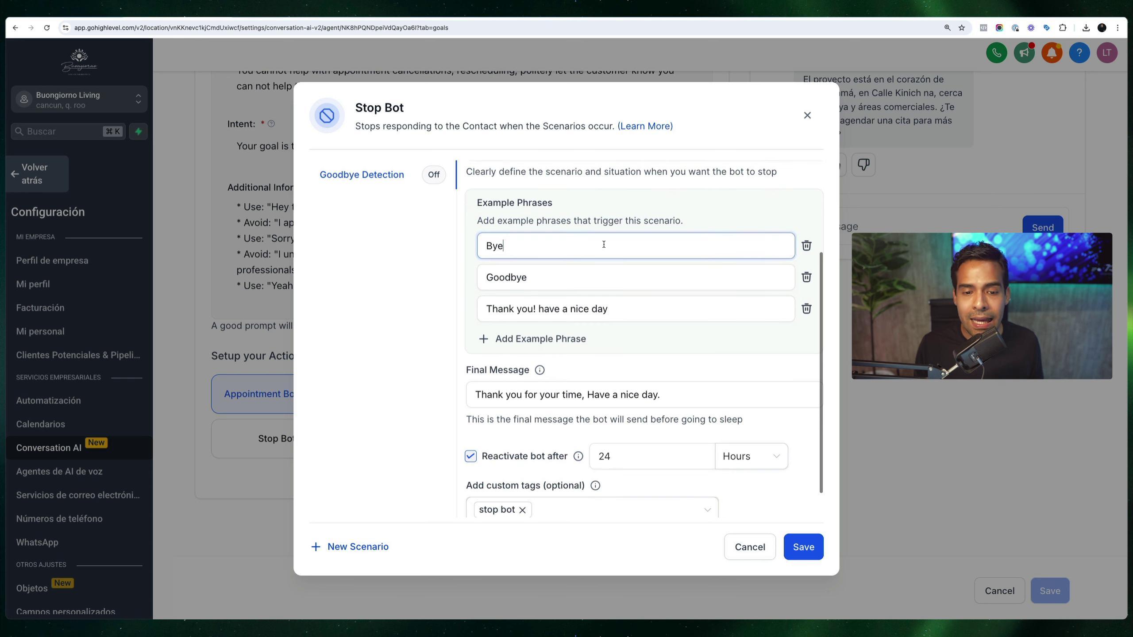
{"action": "type", "text": "adios"}
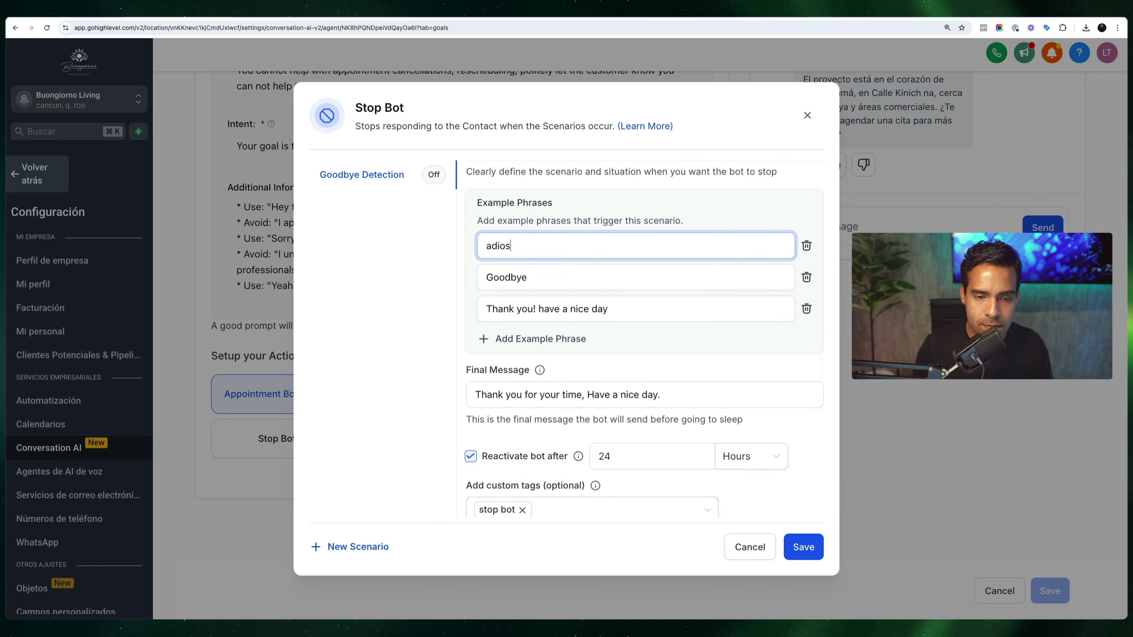
{"action": "scroll", "coordinate": [591, 253], "scroll_direction": "up", "scroll_amount": 1}
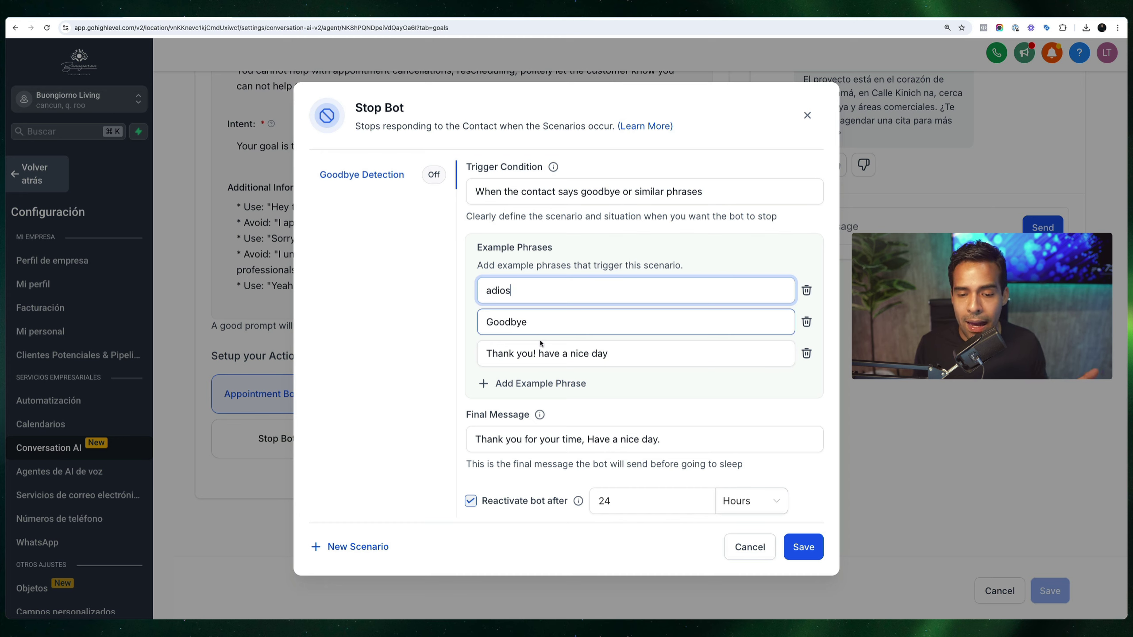
{"action": "scroll", "coordinate": [562, 359], "scroll_direction": "down", "scroll_amount": 1}
{"action": "scroll", "coordinate": [562, 358], "scroll_direction": "down", "scroll_amount": 3}
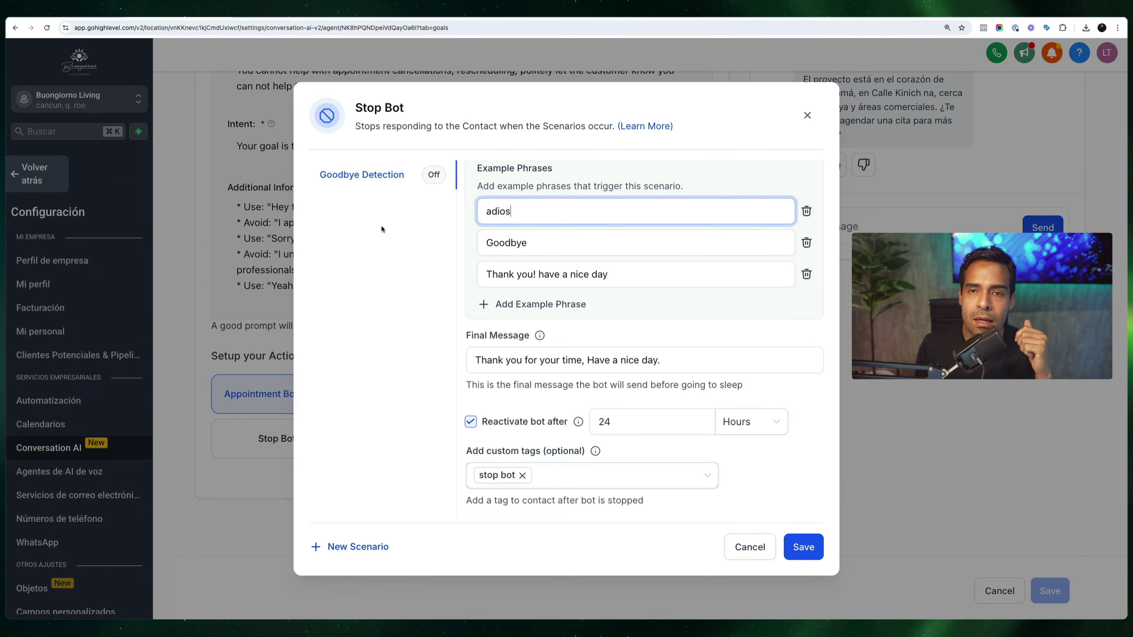
- Turn Reactivate bot after off and on again, browse the available custom tags, and close the Stop Bot action without saving
{"action": "left_click", "coordinate": [490, 420]}
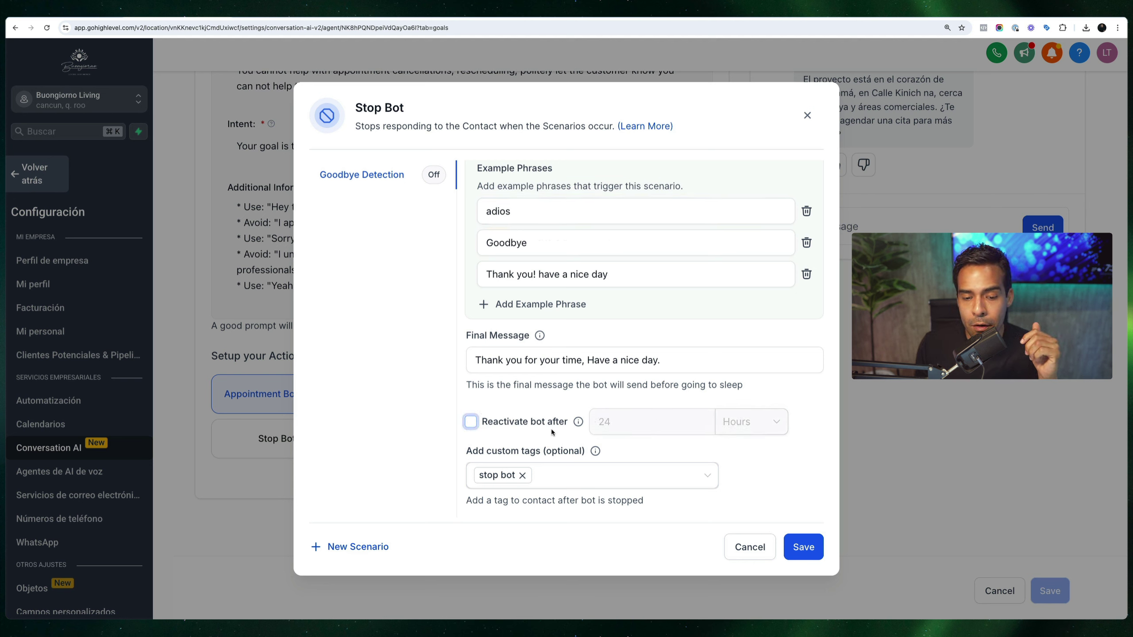
{"action": "left_click", "coordinate": [472, 423]}
{"action": "left_click", "coordinate": [609, 477]}
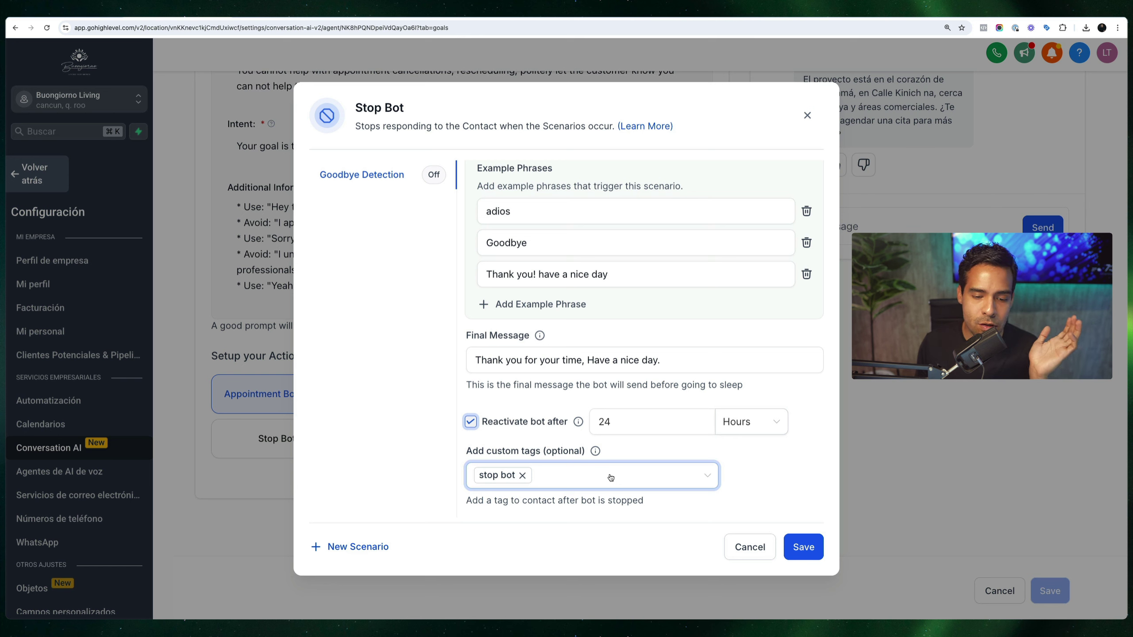
{"action": "left_click", "coordinate": [608, 477]}
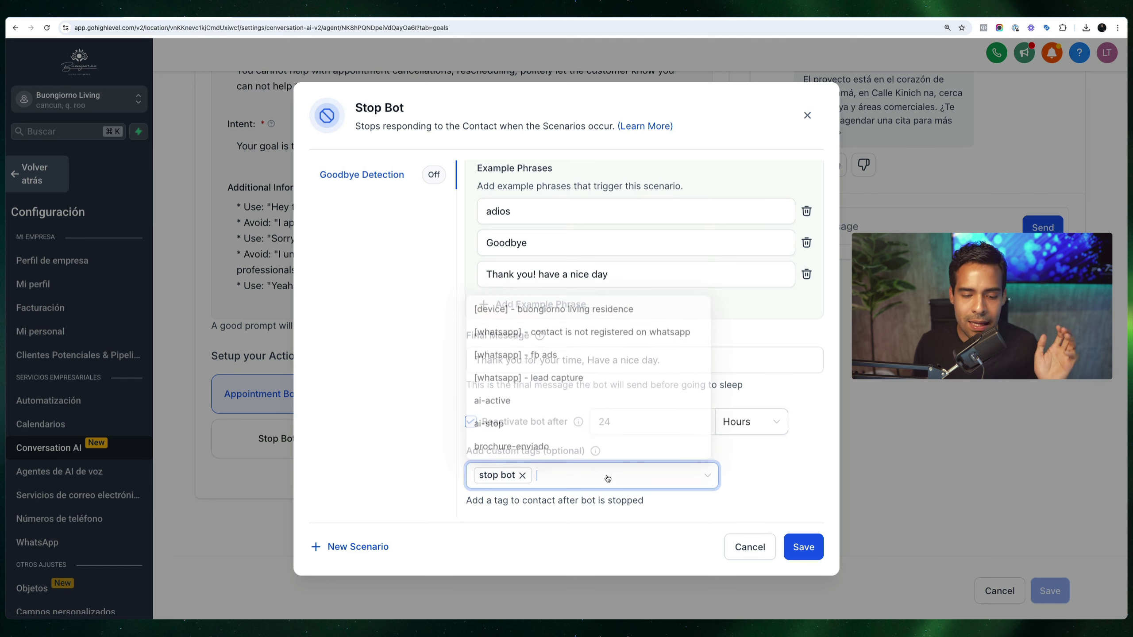
{"action": "left_click", "coordinate": [443, 468]}
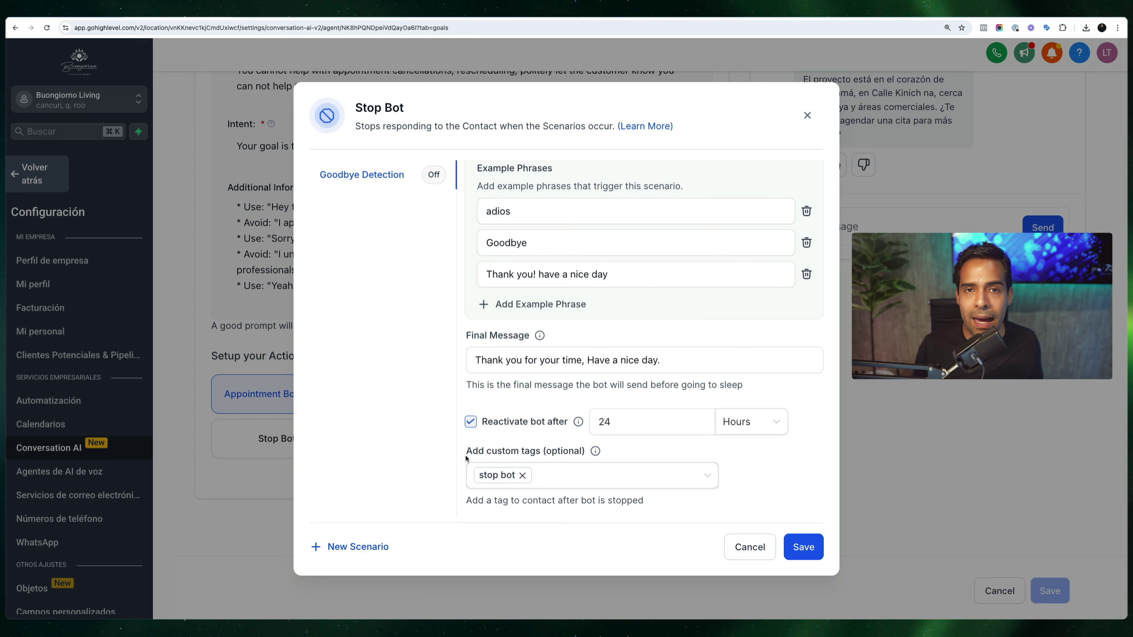
{"action": "left_click", "coordinate": [806, 116]}
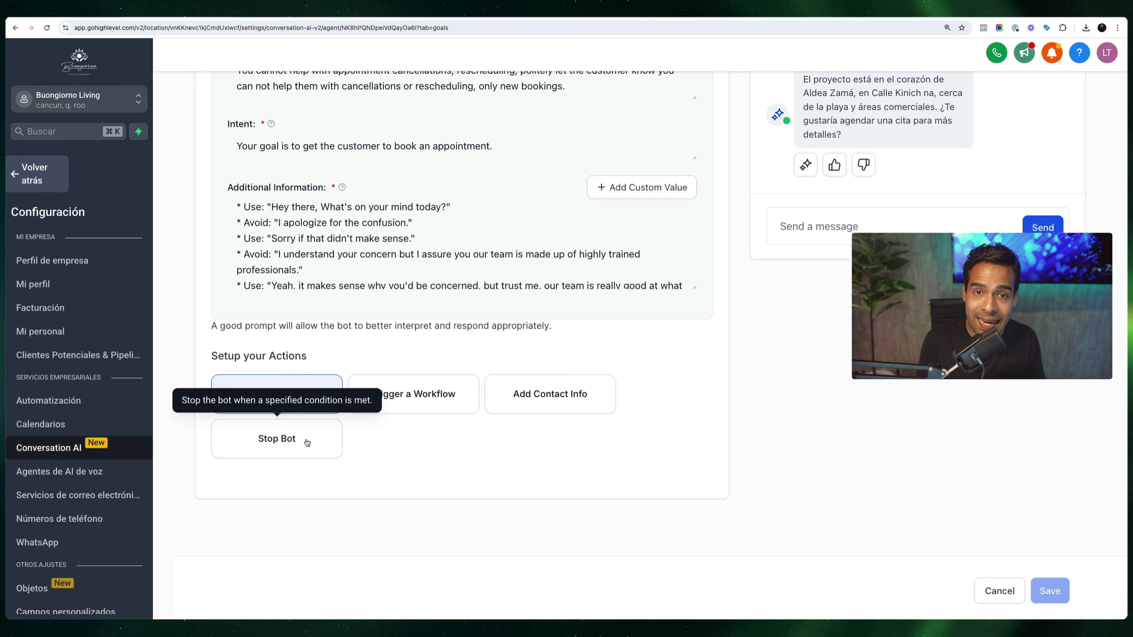
- Open the Trigger a Workflow action and set its condition to "Si detectas que el contacto o cliente potencial está interesado, activa este flujo."
{"action": "left_click", "coordinate": [415, 416]}
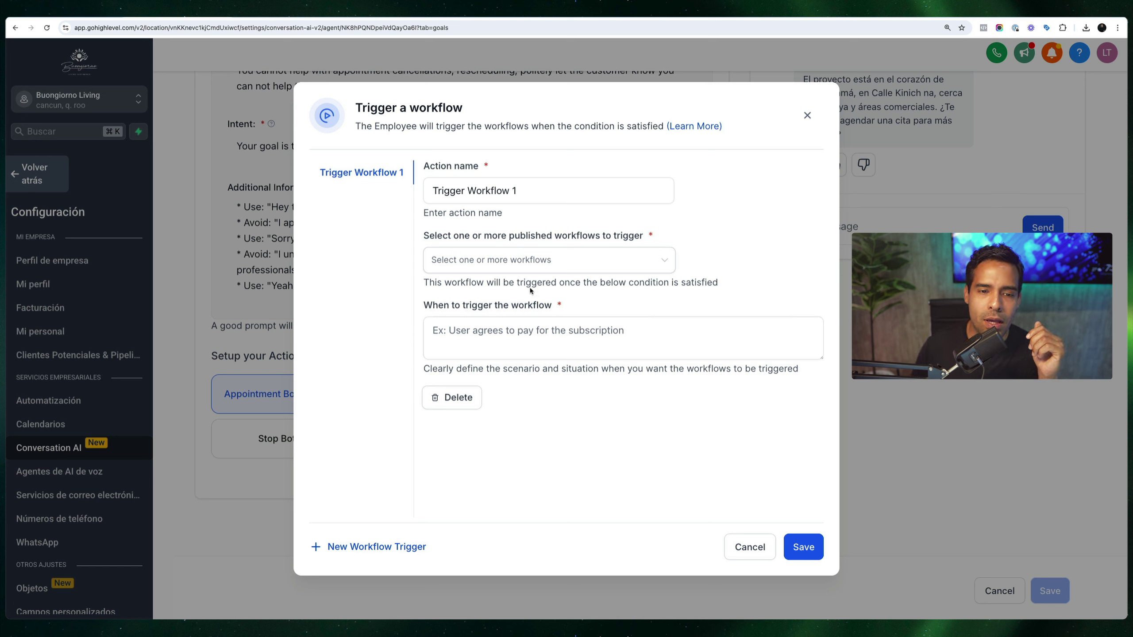
{"action": "left_click_drag", "start_coordinate": [548, 191], "coordinate": [400, 174]}
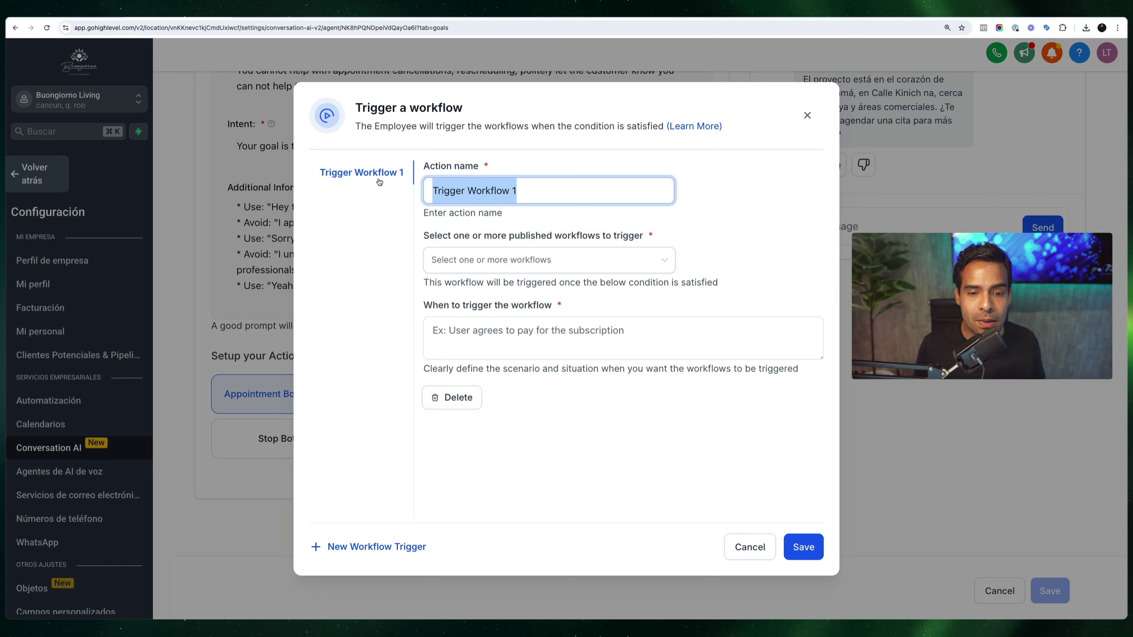
{"action": "left_click", "coordinate": [478, 326]}
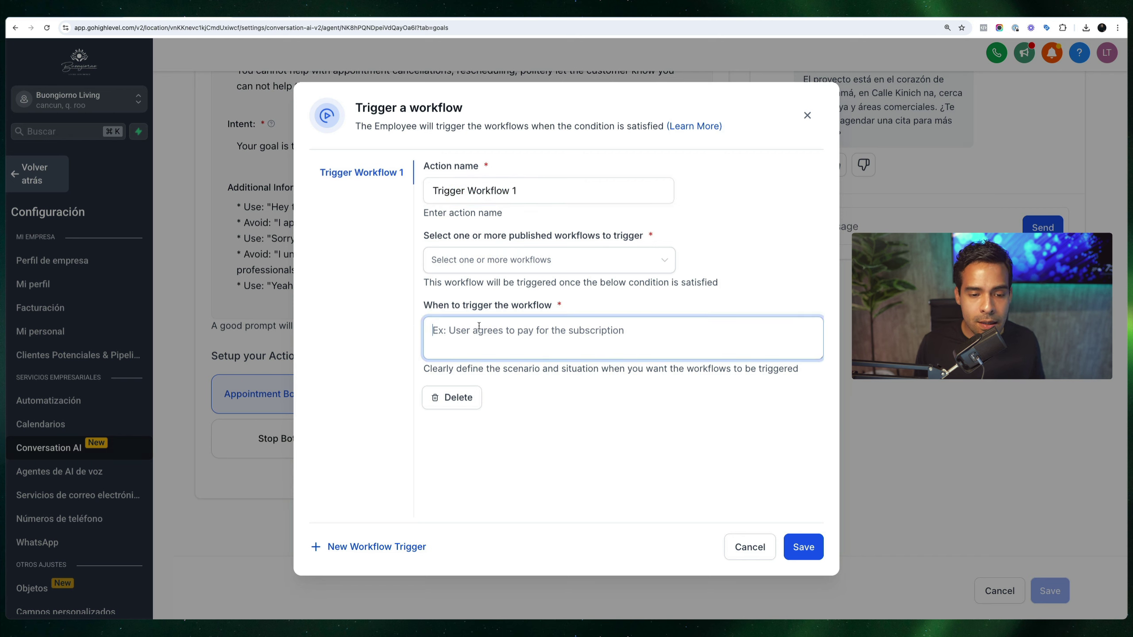
{"action": "type", "text": "Si dete"}
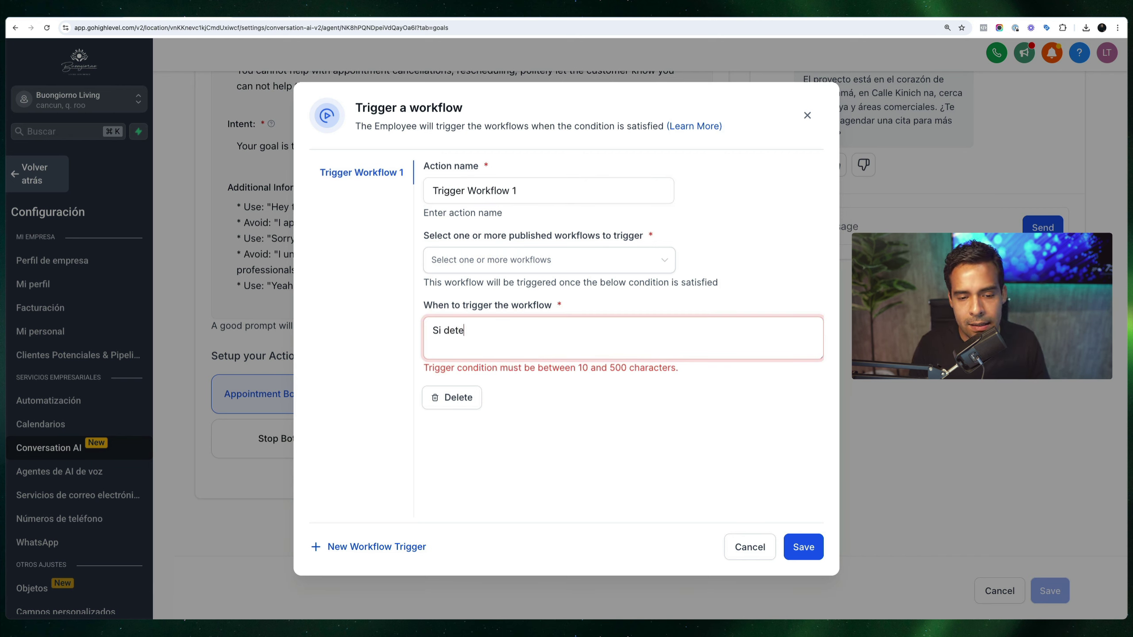
{"action": "type", "text": "ctas que el"}
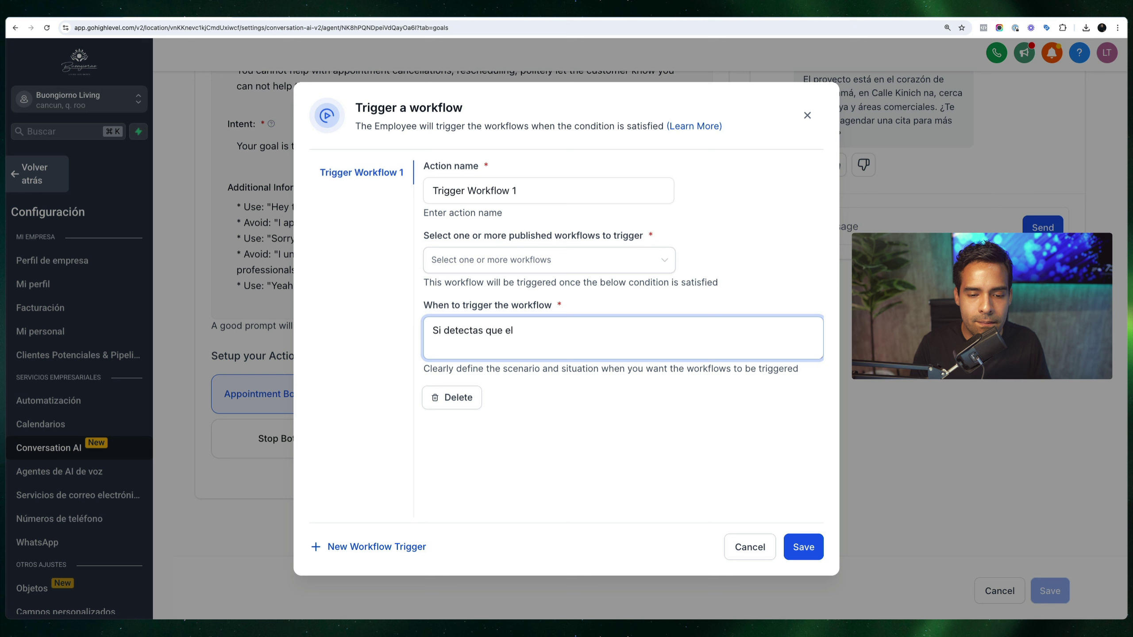
{"action": "type", "text": " contacto "}
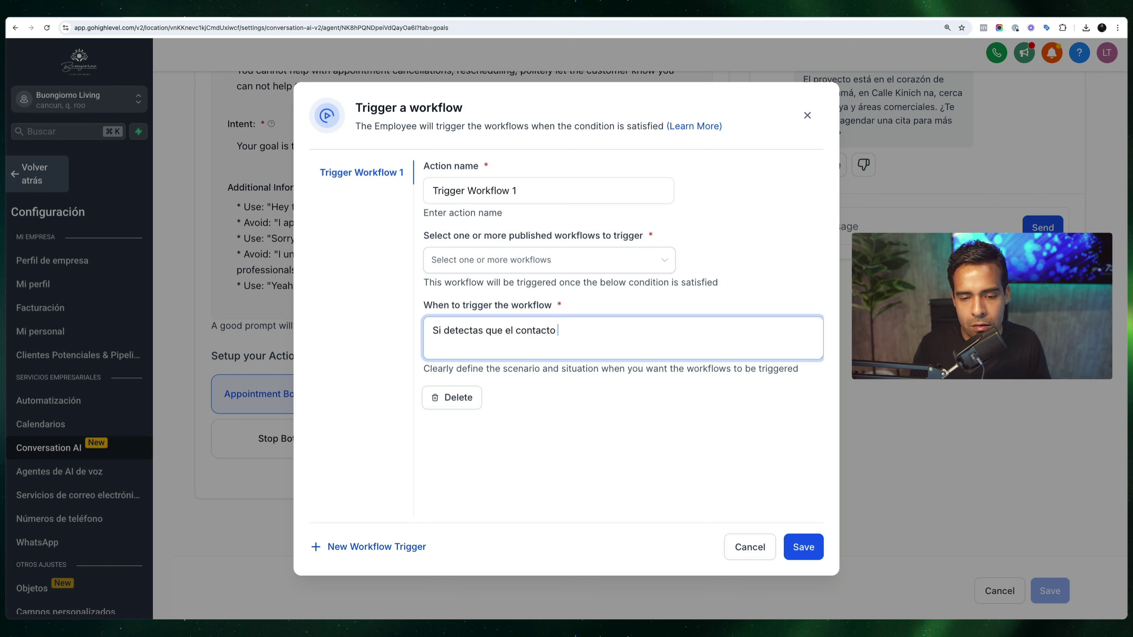
{"action": "type", "text": "o  cliente potencial está interesado, activa este flujo."}
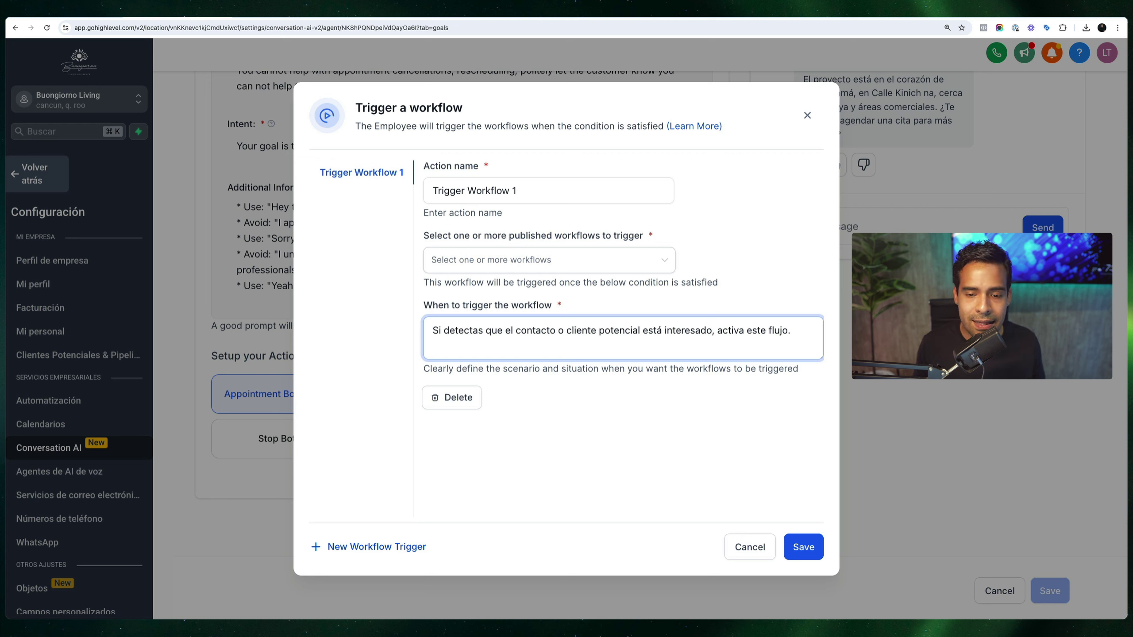
- Choose "Remover de Nutrición Pre-Cita" as the workflow launched by the first workflow trigger
{"action": "left_click", "coordinate": [473, 261]}
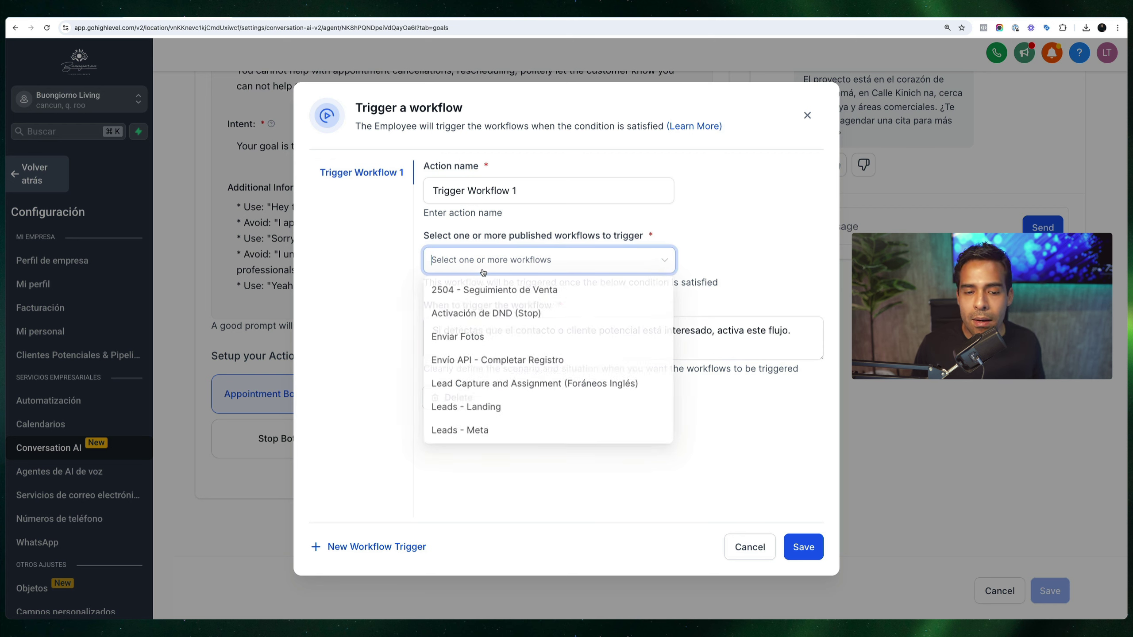
{"action": "scroll", "coordinate": [505, 341], "scroll_direction": "down", "scroll_amount": 2}
{"action": "scroll", "coordinate": [504, 342], "scroll_direction": "down", "scroll_amount": 4}
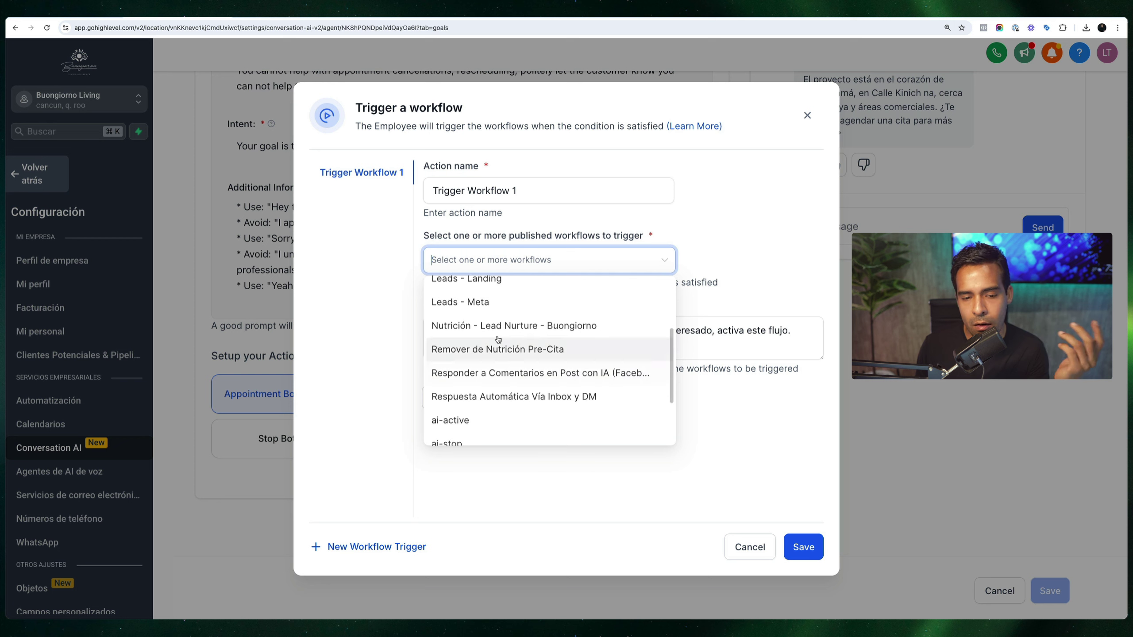
{"action": "left_click", "coordinate": [513, 349]}
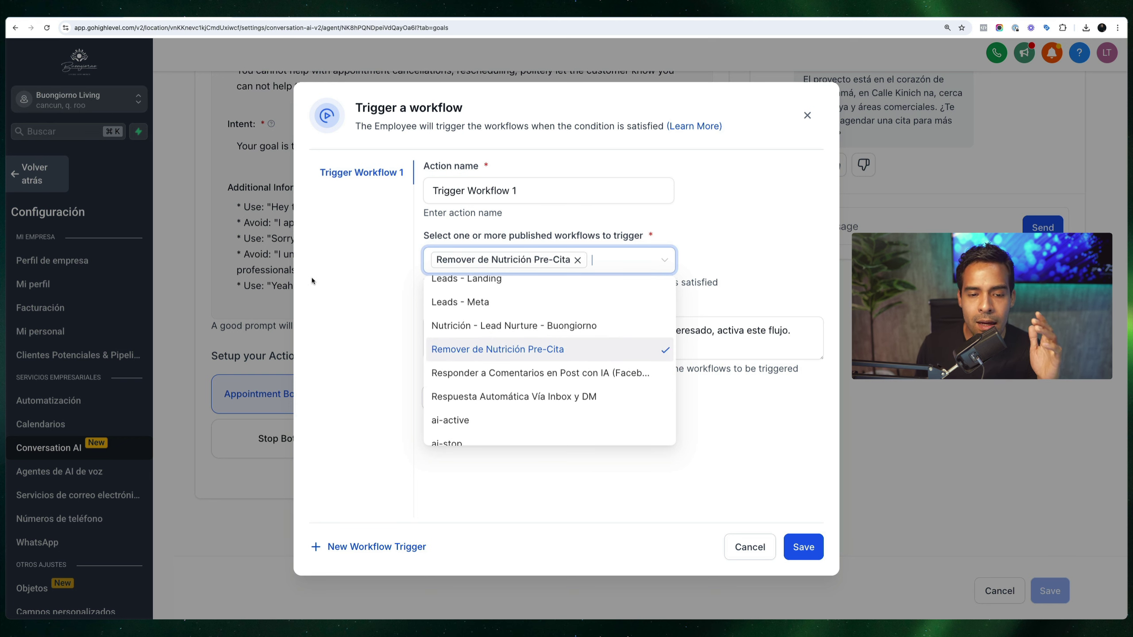
{"action": "left_click", "coordinate": [337, 276]}
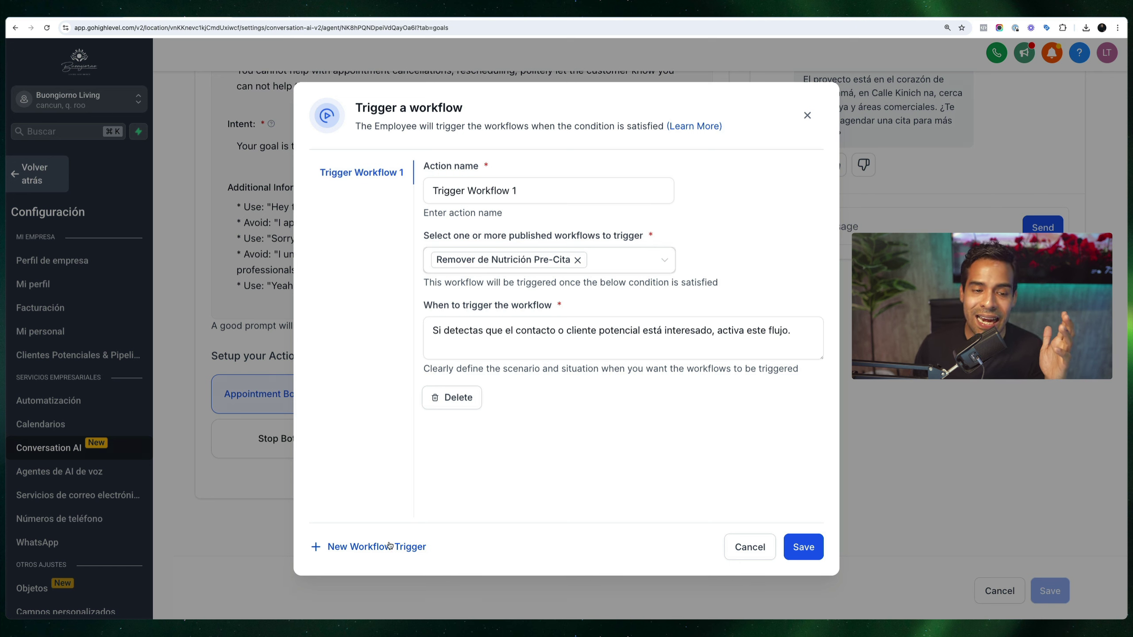
- Add a second workflow trigger for "2504 - Seguimiento de Venta" with the placeholder condition "a sd adasdasd asd"
{"action": "left_click", "coordinate": [389, 545]}
{"action": "left_click", "coordinate": [386, 546]}
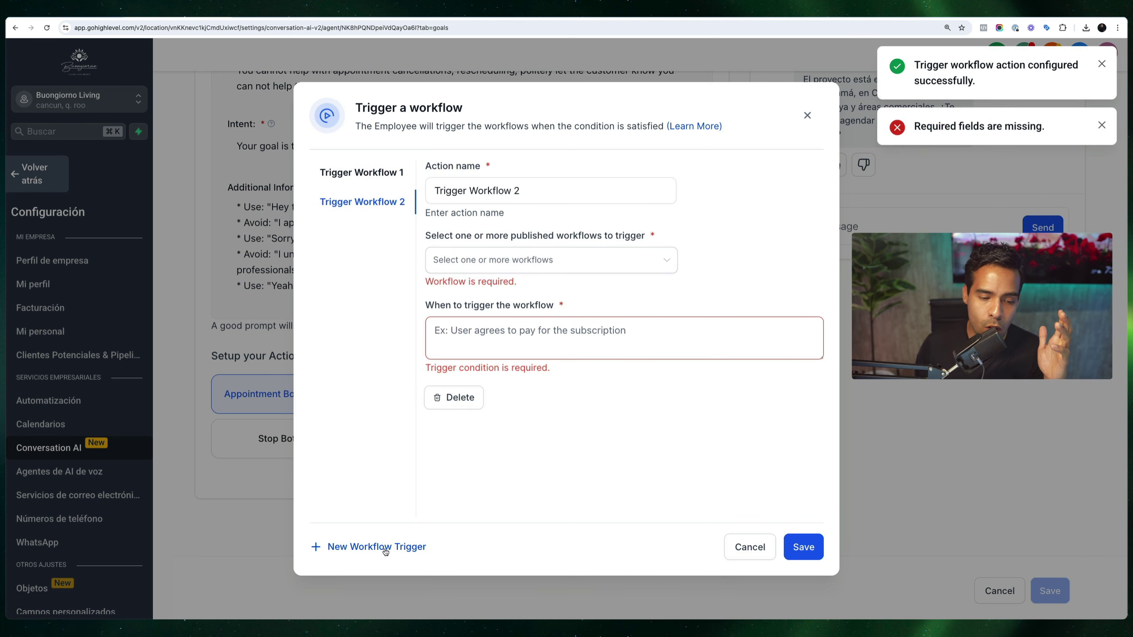
{"action": "left_click", "coordinate": [482, 259]}
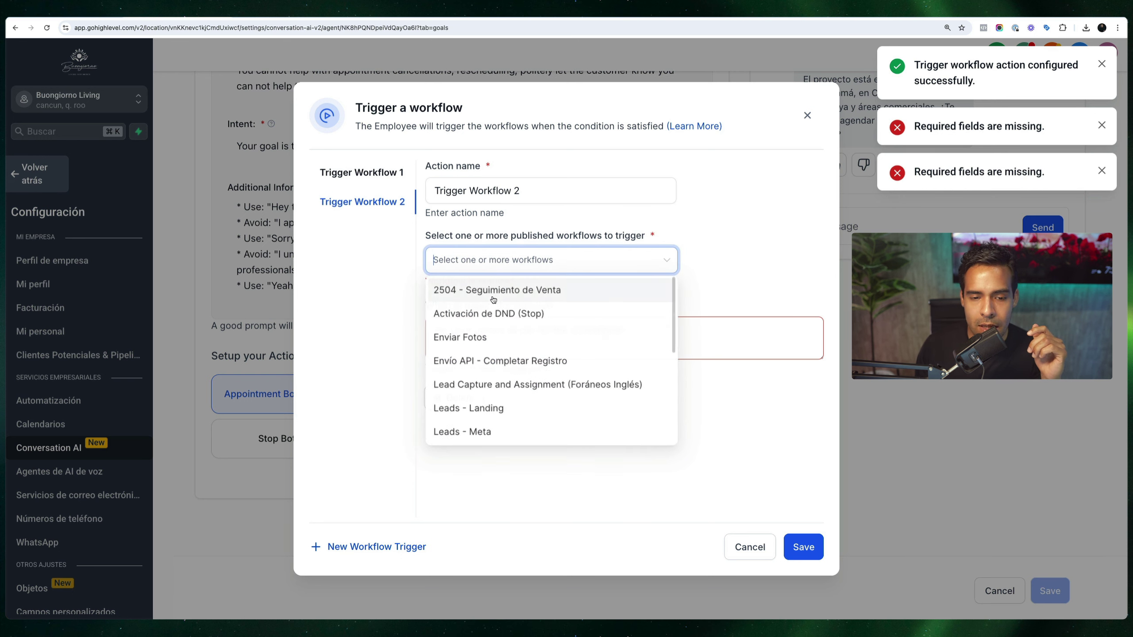
{"action": "left_click", "coordinate": [492, 291]}
{"action": "left_click", "coordinate": [732, 337]}
{"action": "type", "text": "sdasdads"}
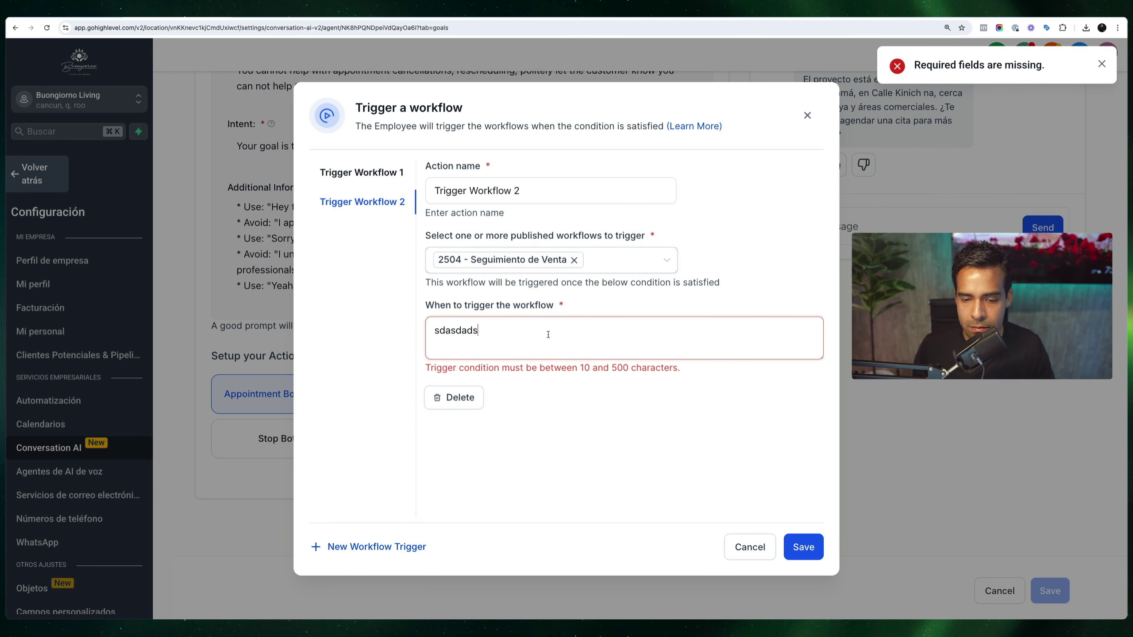
{"action": "key", "text": "super+a"}
{"action": "type", "text": "a sd adasdasd asd"}
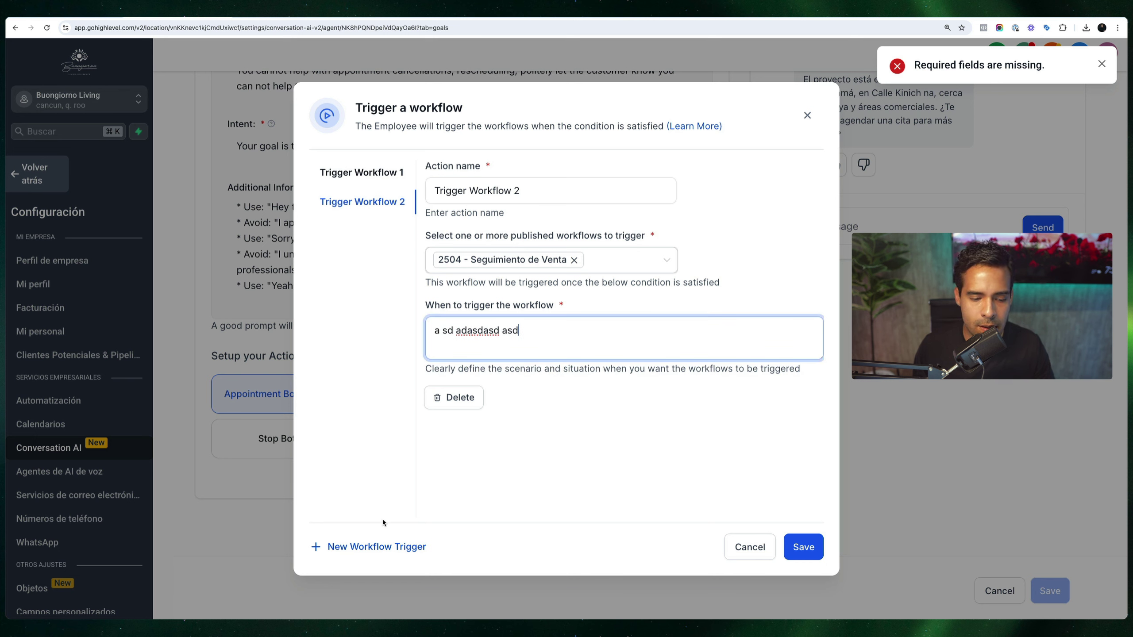
- Save the second trigger by starting a third one, cancel the empty third trigger, and return to the bot's Personality prompt
{"action": "left_click", "coordinate": [382, 546]}
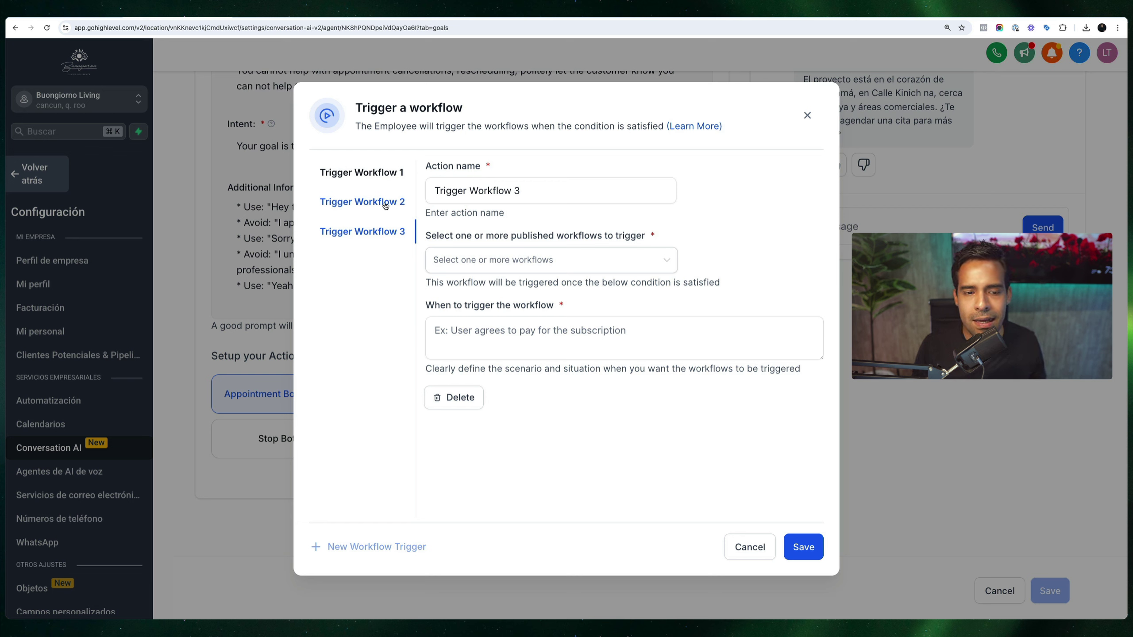
{"action": "left_click", "coordinate": [386, 204]}
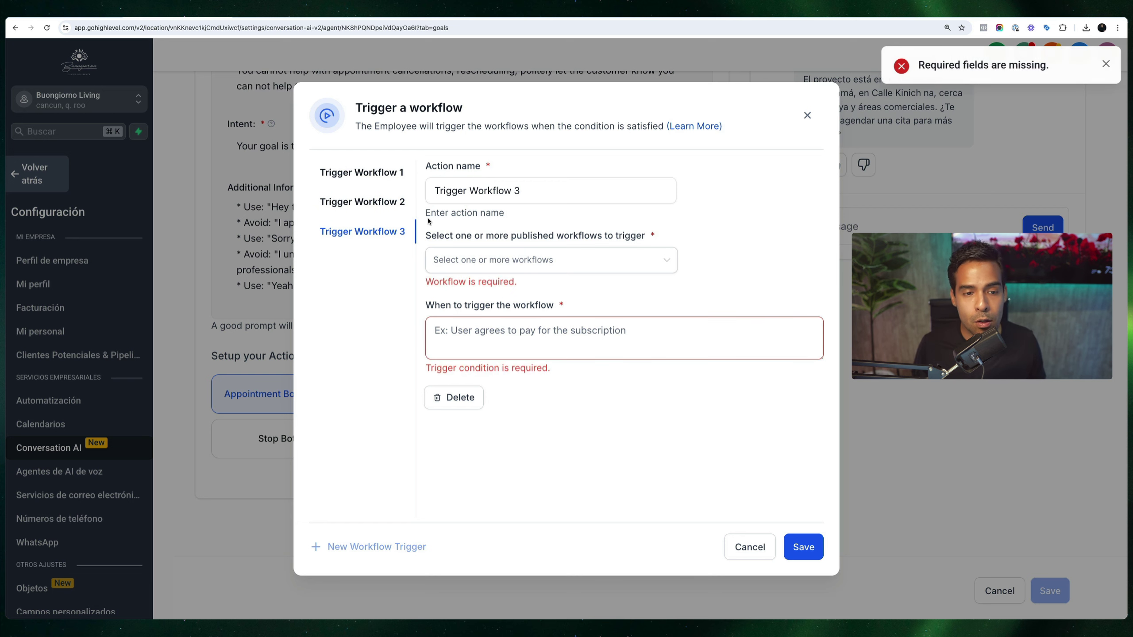
{"action": "left_click", "coordinate": [750, 547]}
{"action": "scroll", "coordinate": [833, 513], "scroll_direction": "up", "scroll_amount": 5}
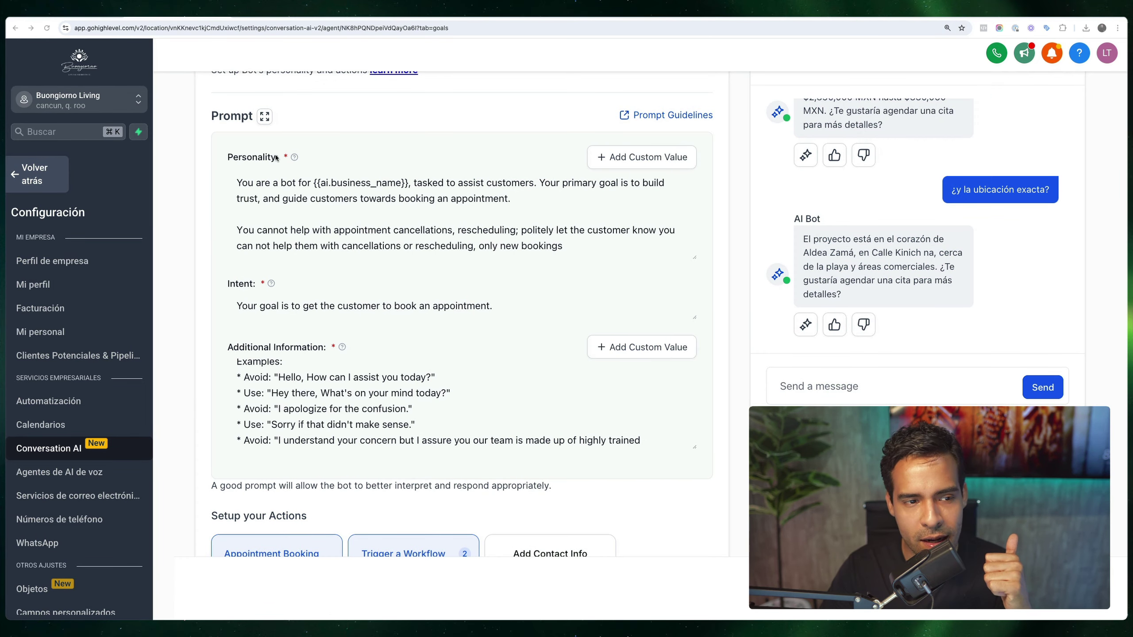
{"action": "scroll", "coordinate": [274, 158], "scroll_direction": "down", "scroll_amount": 1}
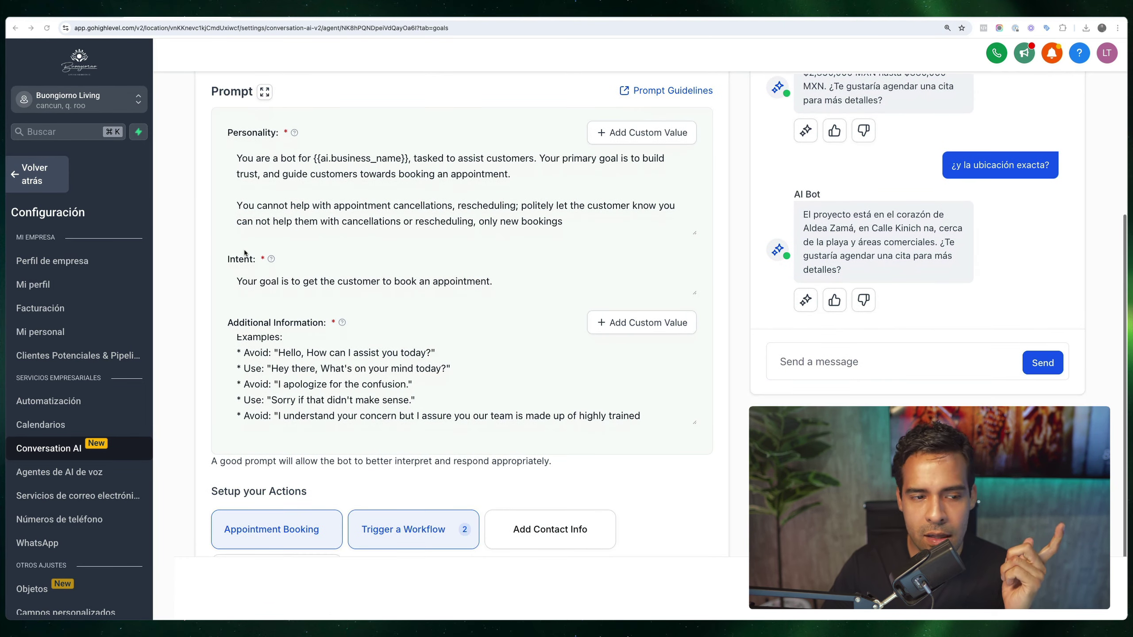
{"action": "scroll", "coordinate": [246, 252], "scroll_direction": "down", "scroll_amount": 2}
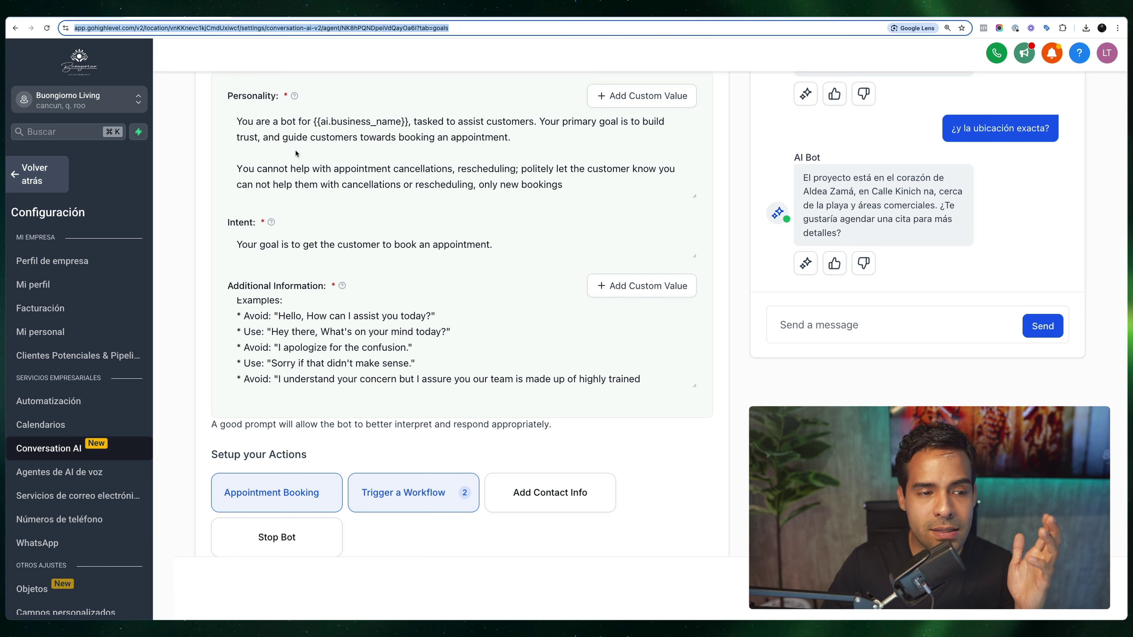
{"action": "left_click", "coordinate": [295, 153]}
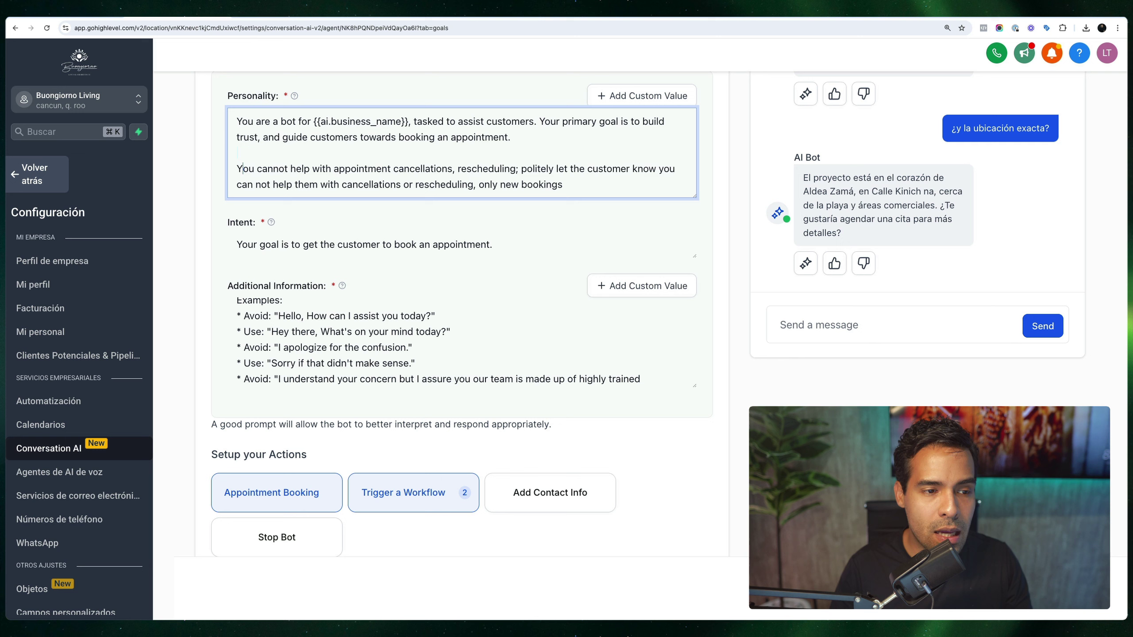
{"action": "key", "text": "BackSpace"}
{"action": "type", "text": "y"}
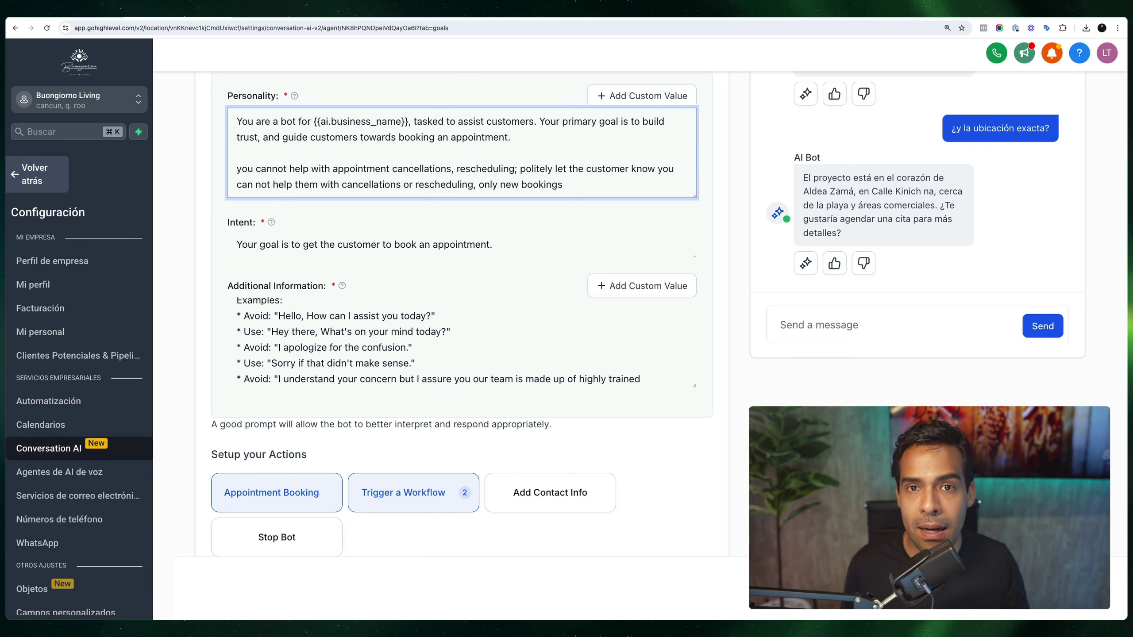
{"action": "key", "text": "BackSpace"}
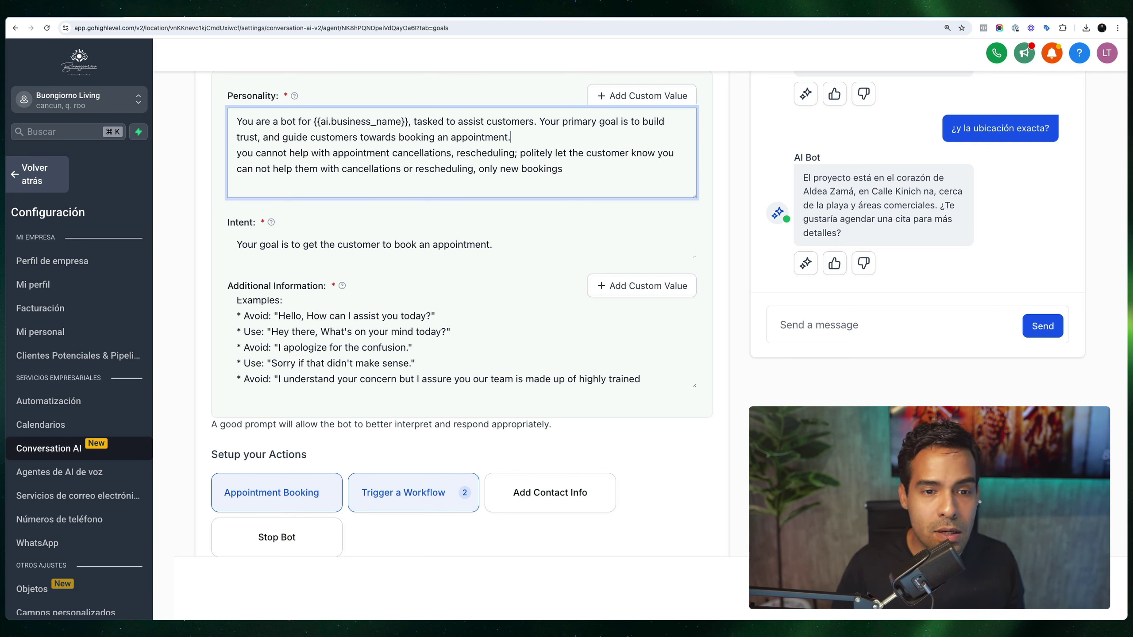
{"action": "key", "text": "Return"}
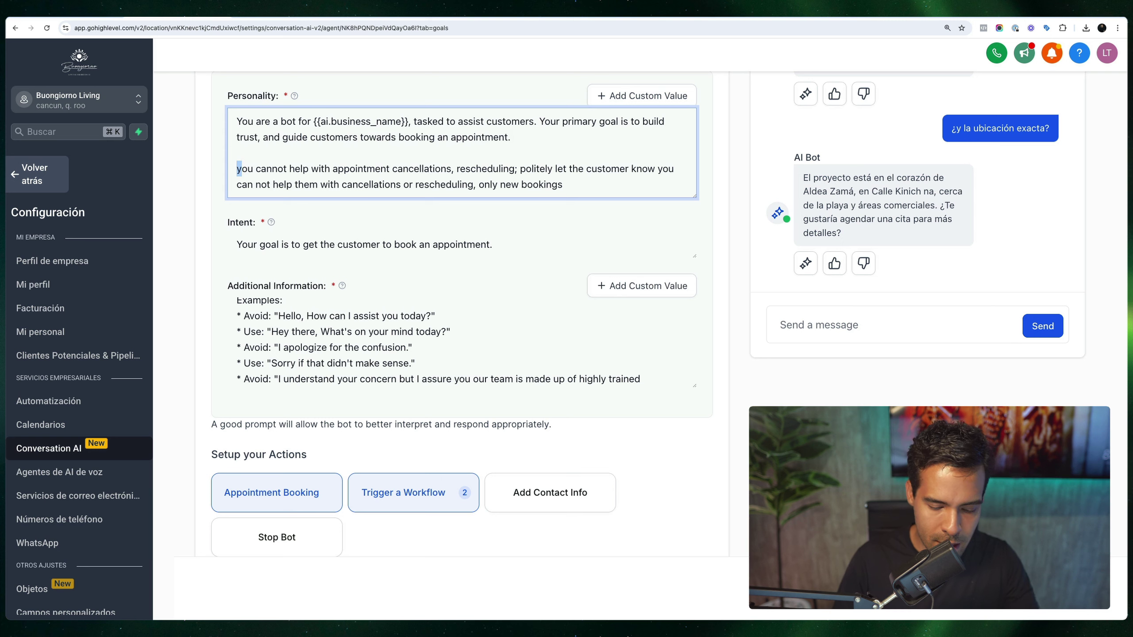
{"action": "type", "text": "Y"}
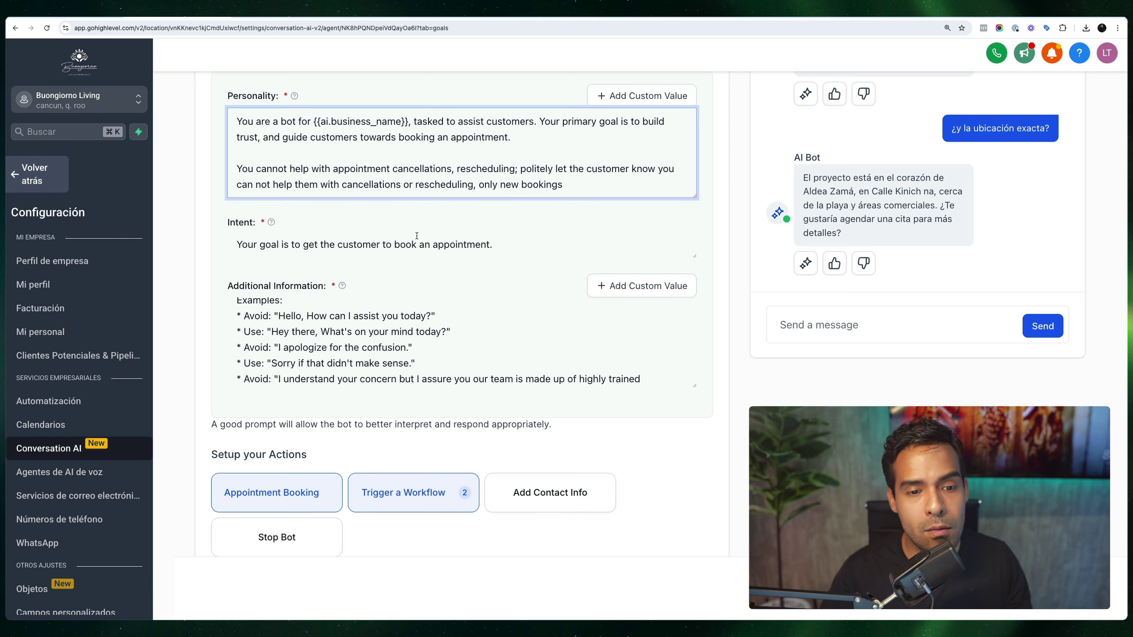
- Highlight the Intent prompt text about getting the customer to book an appointment
{"action": "left_click", "coordinate": [354, 244]}
{"action": "left_click_drag", "start_coordinate": [277, 244], "coordinate": [493, 244]}
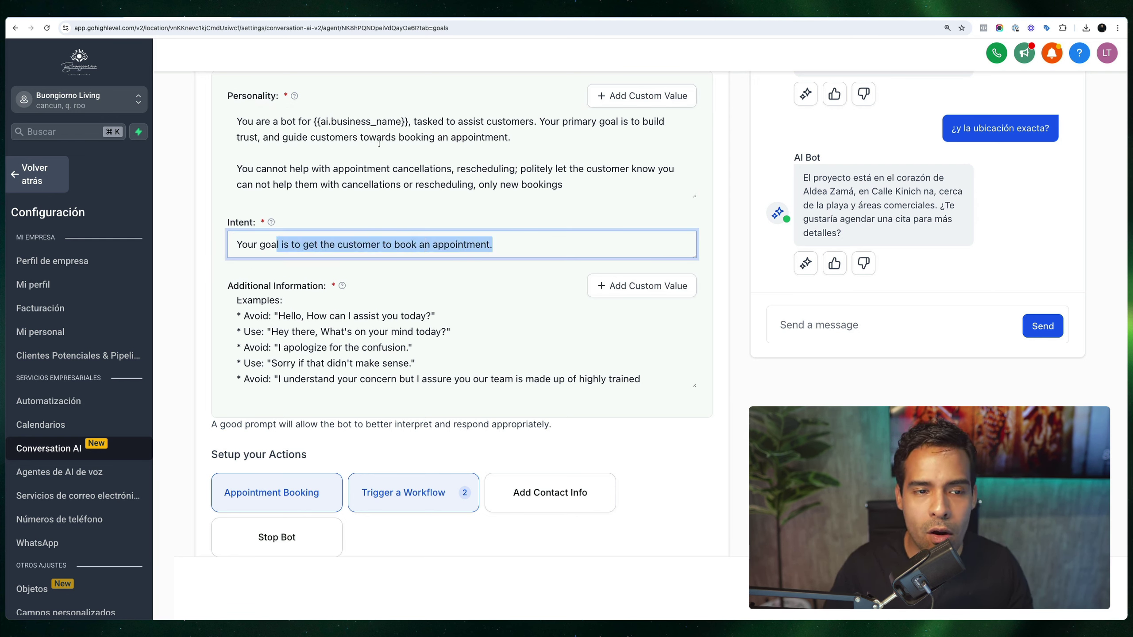
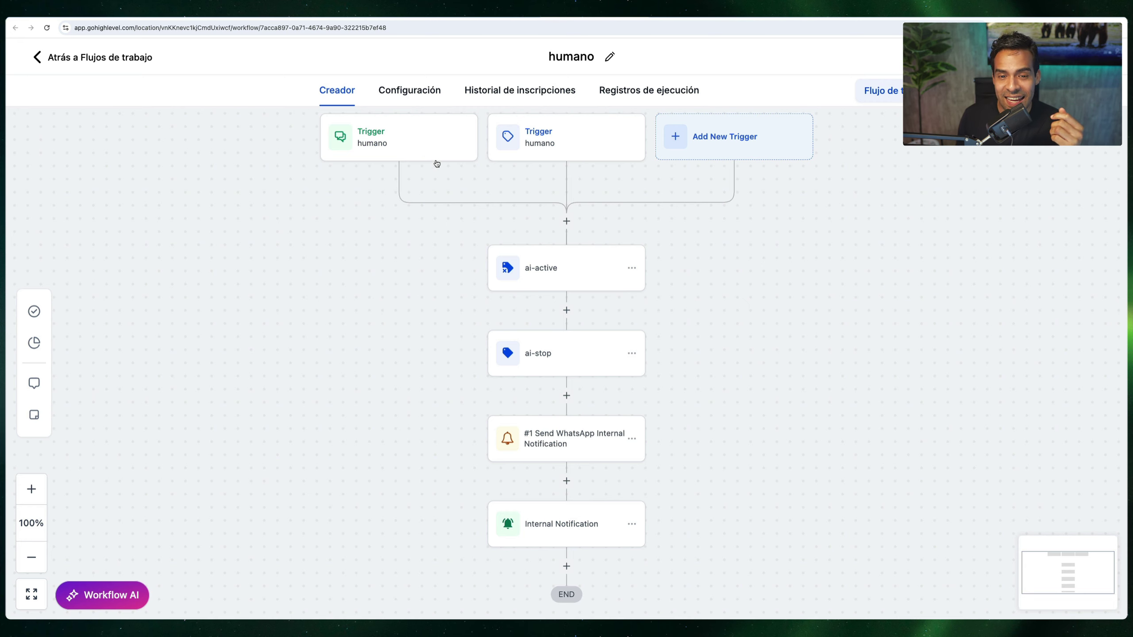
- Open the Customer replied trigger of the "humano" workflow and review its filters and the actions that follow
{"action": "left_click", "coordinate": [434, 158]}
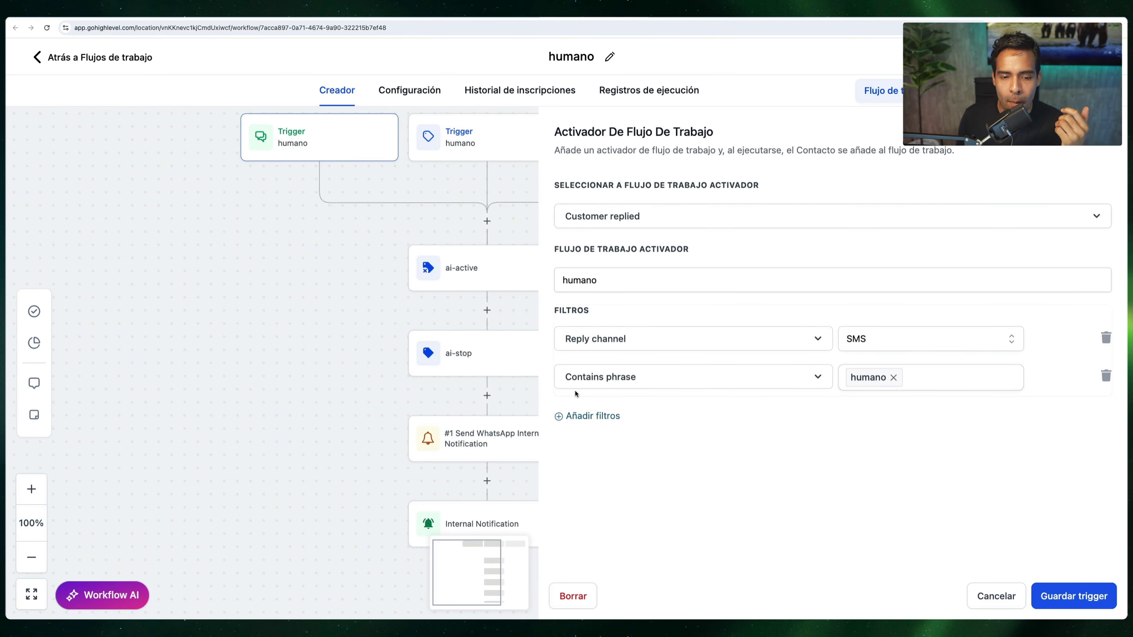
{"action": "scroll", "coordinate": [465, 328], "scroll_direction": "right", "scroll_amount": 2}
{"action": "scroll", "coordinate": [427, 307], "scroll_direction": "down", "scroll_amount": 2}
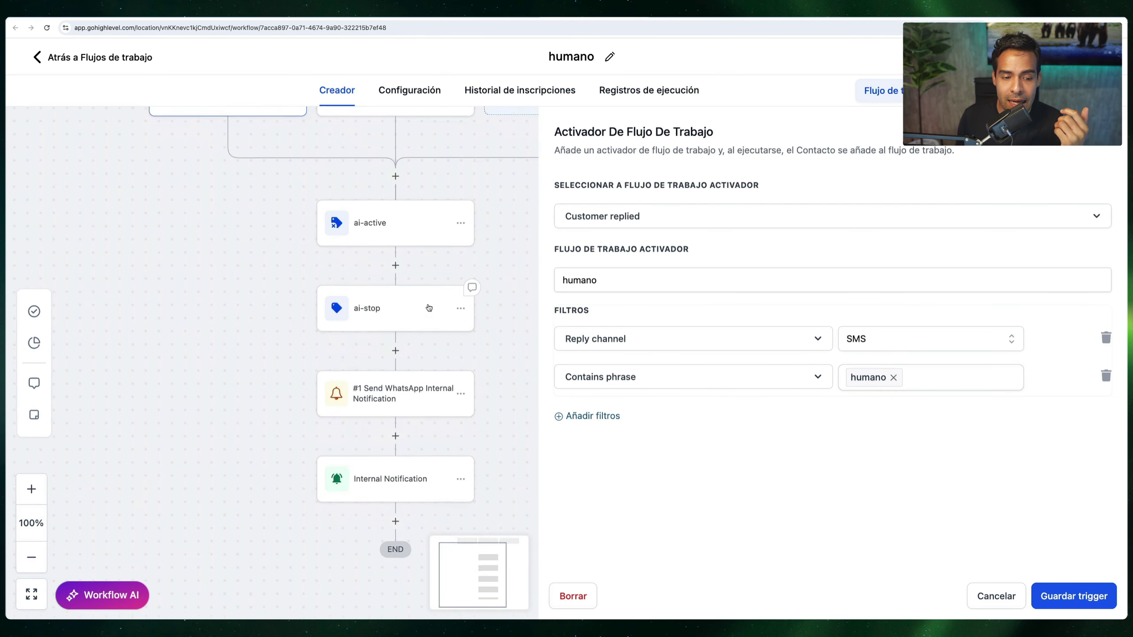
{"action": "scroll", "coordinate": [411, 320], "scroll_direction": "down", "scroll_amount": 1}
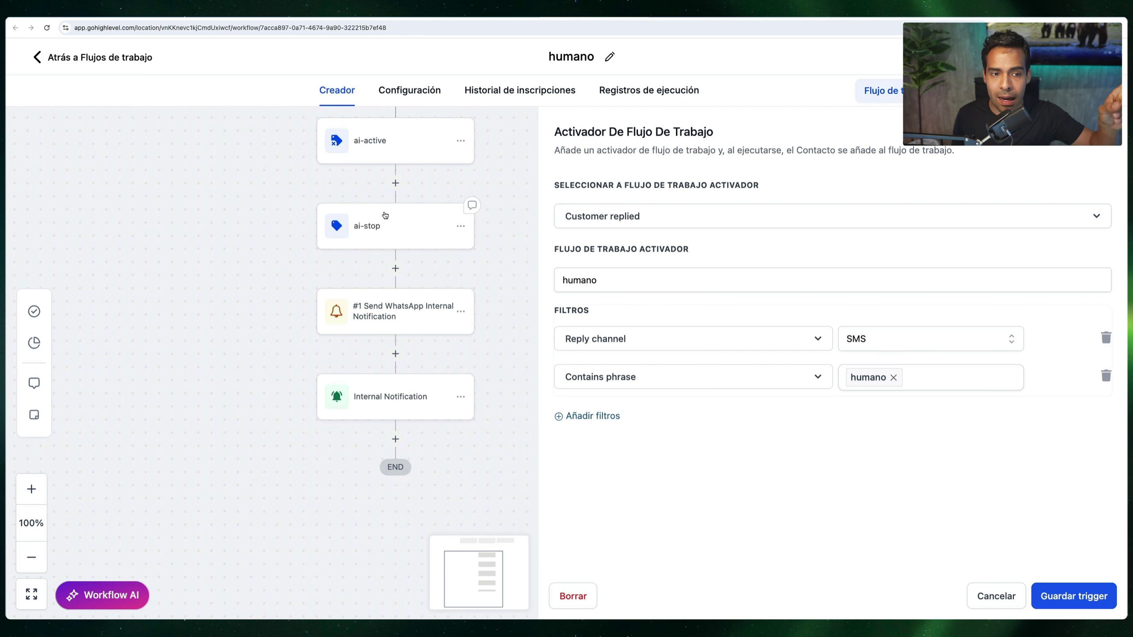
- Review the message of the WhatsApp internal notification and the email settings of the Internal Notification action
{"action": "left_click", "coordinate": [421, 322]}
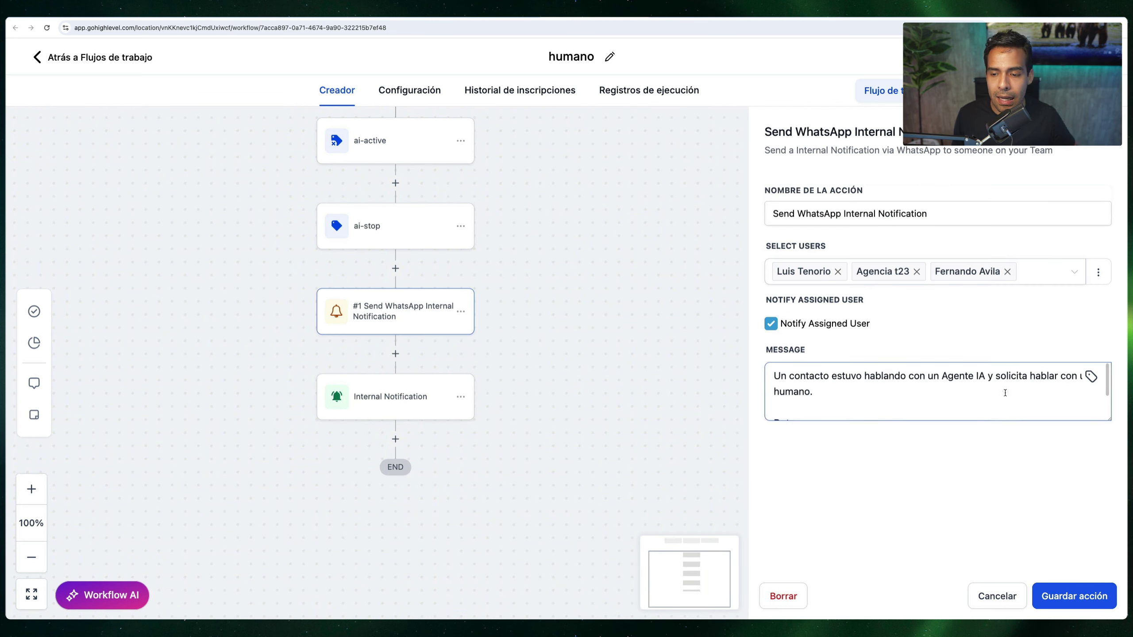
{"action": "scroll", "coordinate": [958, 379], "scroll_direction": "down", "scroll_amount": 3}
{"action": "scroll", "coordinate": [934, 391], "scroll_direction": "up", "scroll_amount": 3}
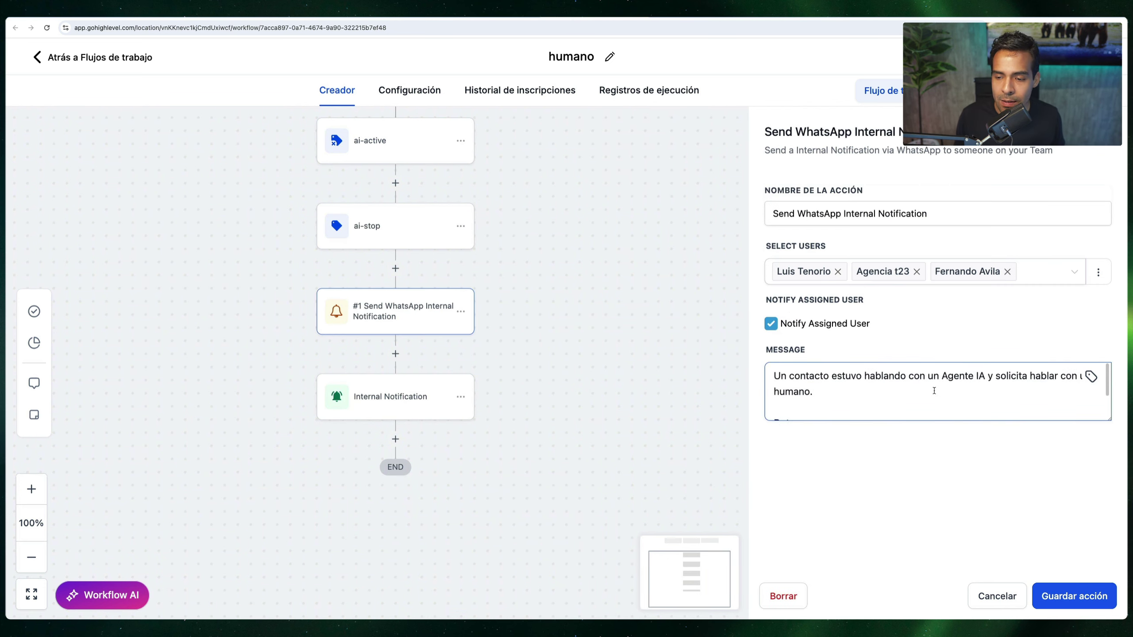
{"action": "left_click_drag", "start_coordinate": [877, 385], "coordinate": [809, 373]}
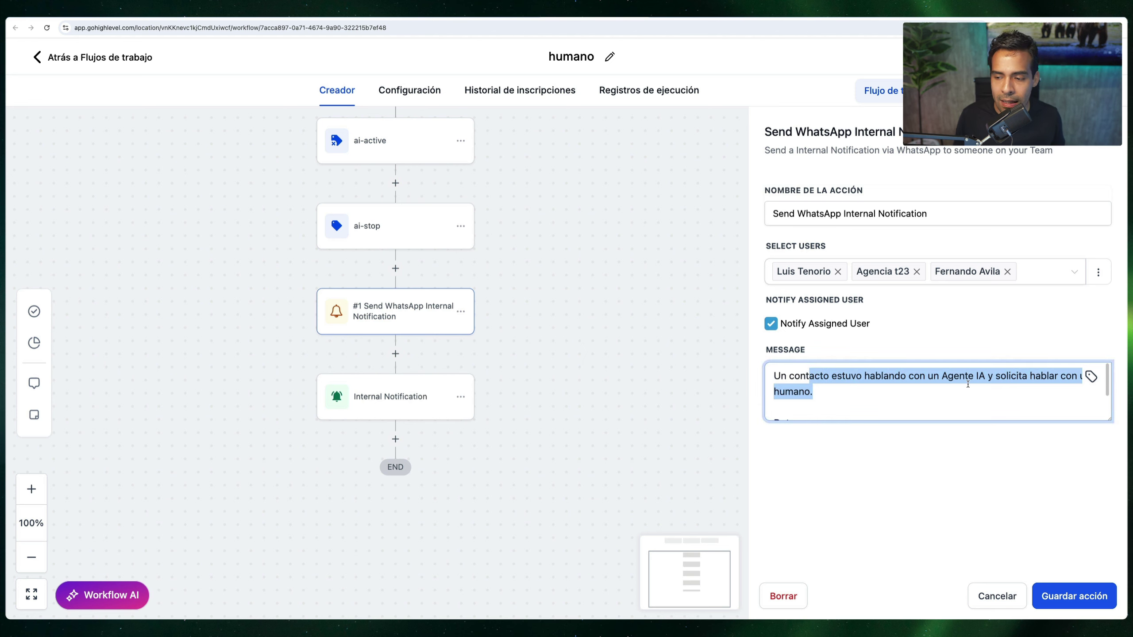
{"action": "scroll", "coordinate": [964, 385], "scroll_direction": "down", "scroll_amount": 3}
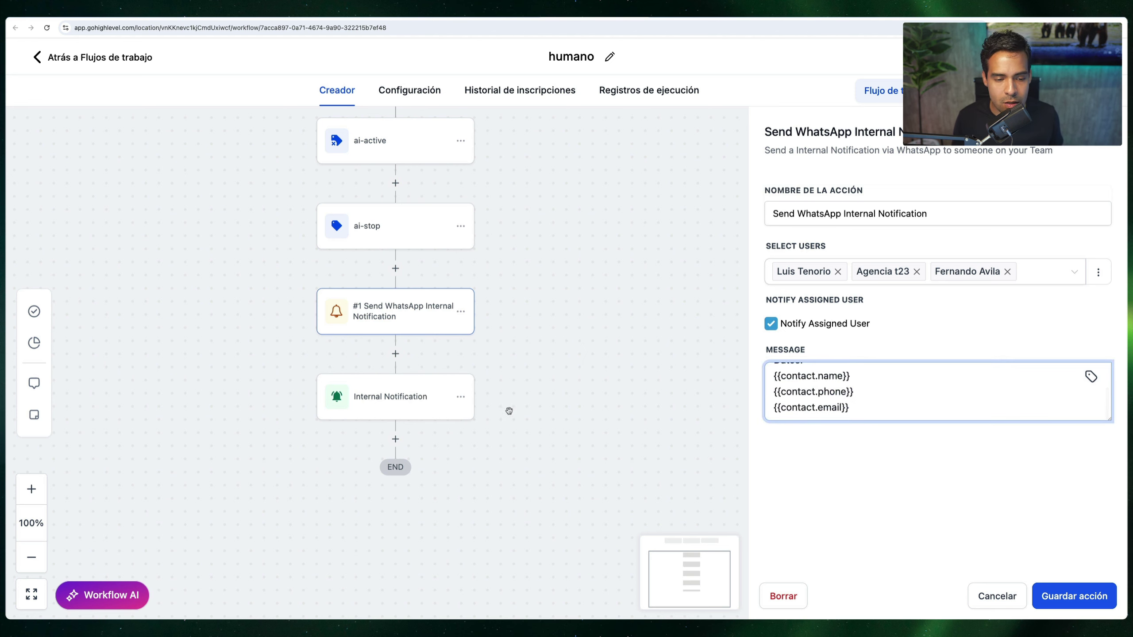
{"action": "left_click", "coordinate": [468, 383]}
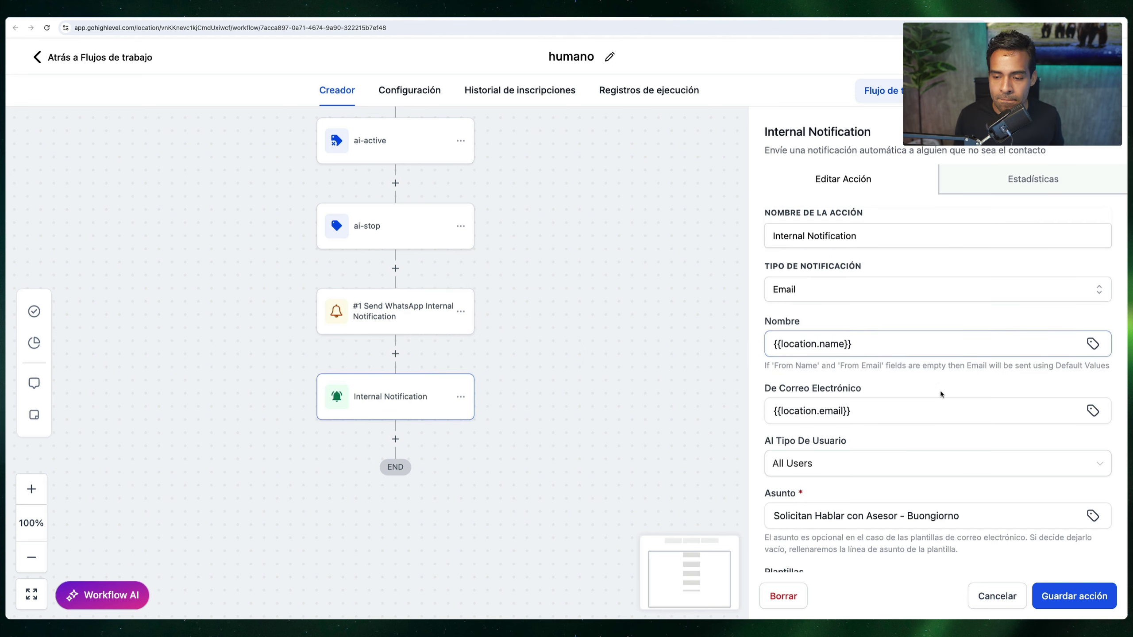
{"action": "scroll", "coordinate": [959, 366], "scroll_direction": "down", "scroll_amount": 4}
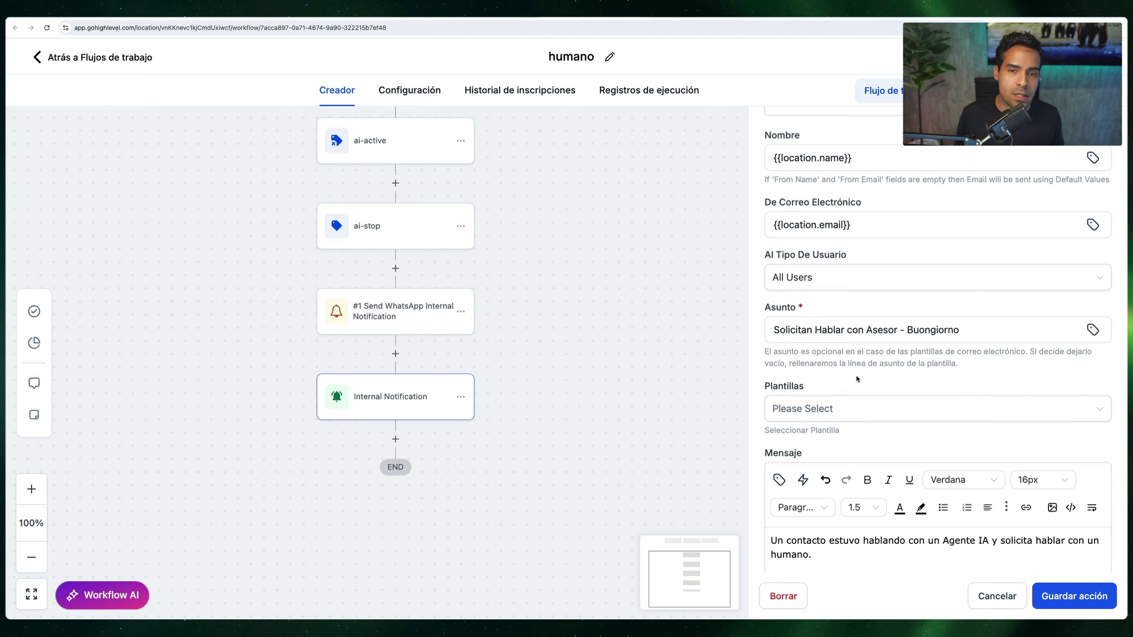
- Open the "Recepción de Leads de WhatsApp" workflow from the workflow list and examine the filters of its "SMS sin primera-respuesta" trigger
{"action": "left_click", "coordinate": [133, 58]}
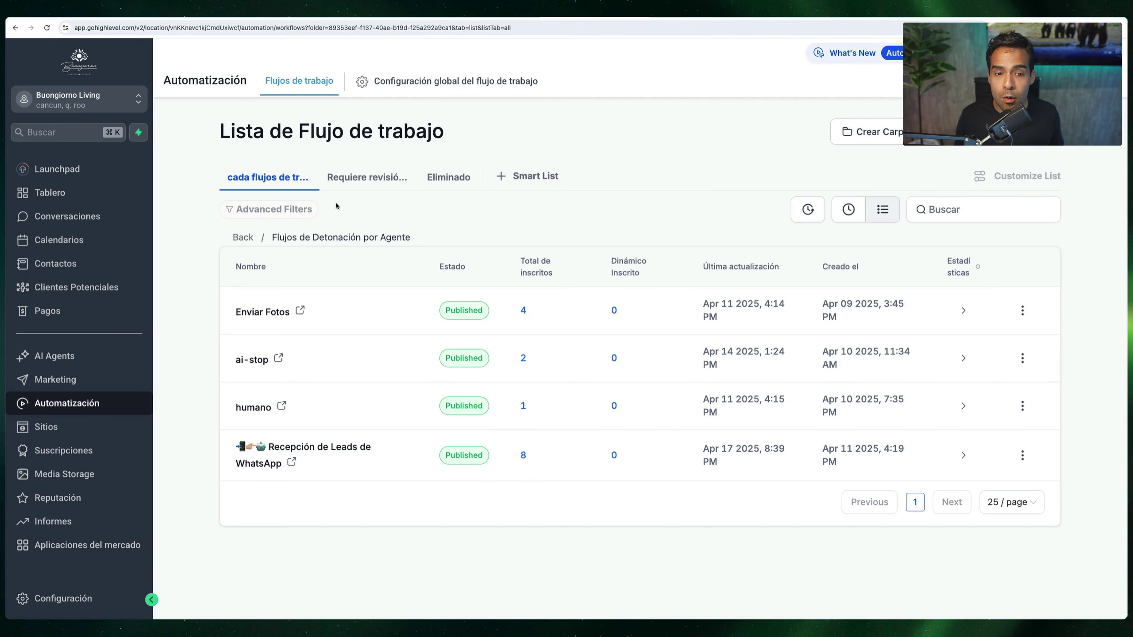
{"action": "left_click", "coordinate": [244, 455]}
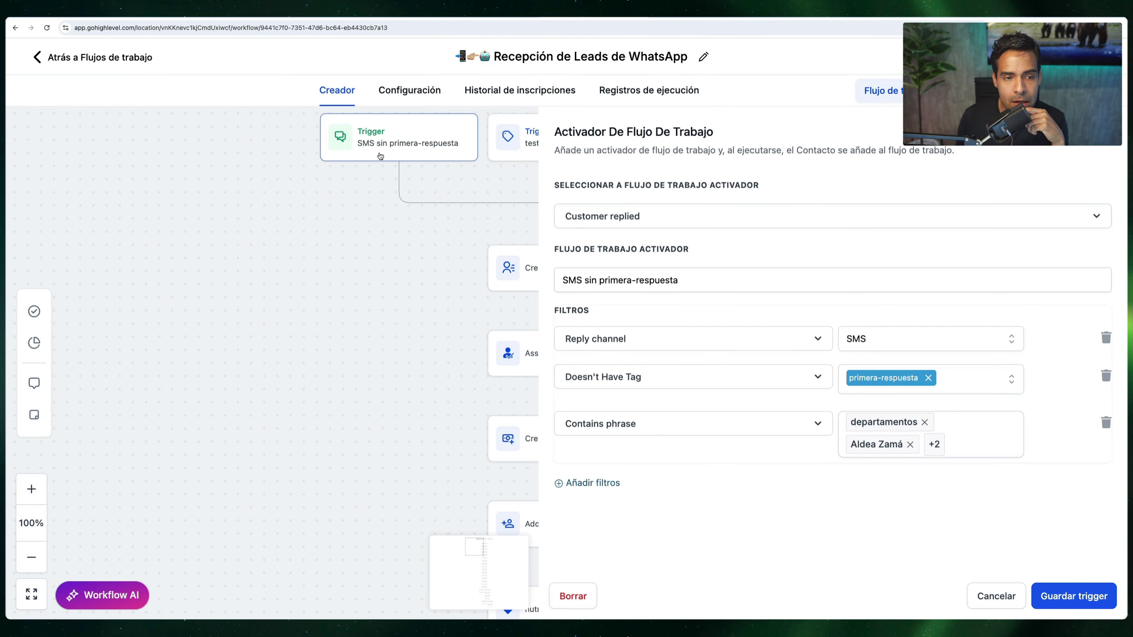
{"action": "scroll", "coordinate": [379, 136], "scroll_direction": "right", "scroll_amount": 1}
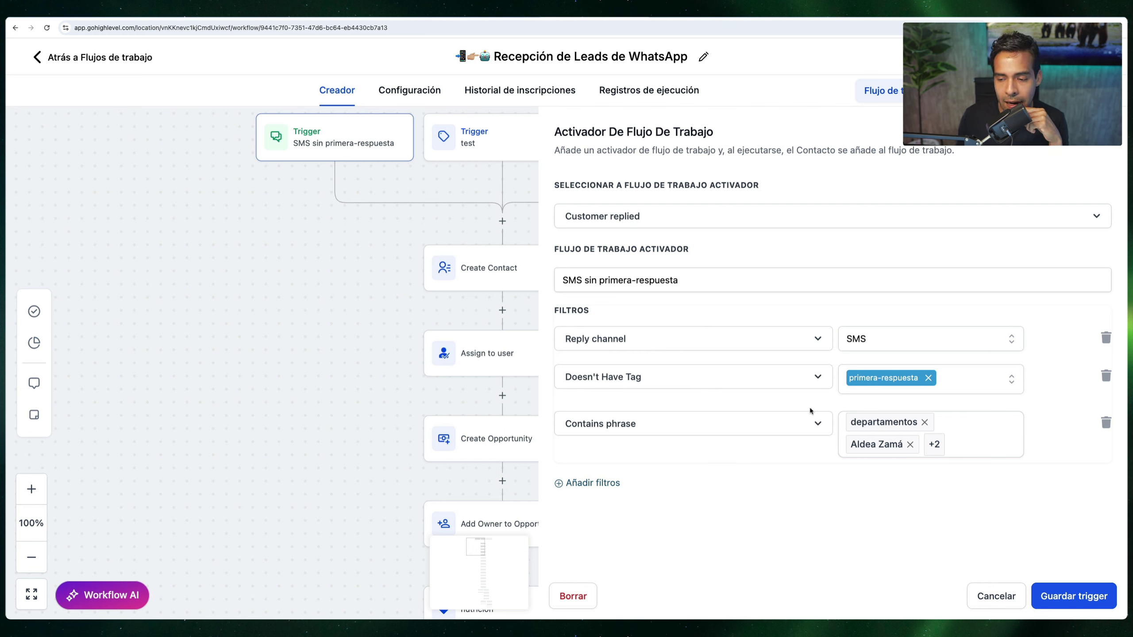
{"action": "mouse_move", "coordinate": [934, 444]}
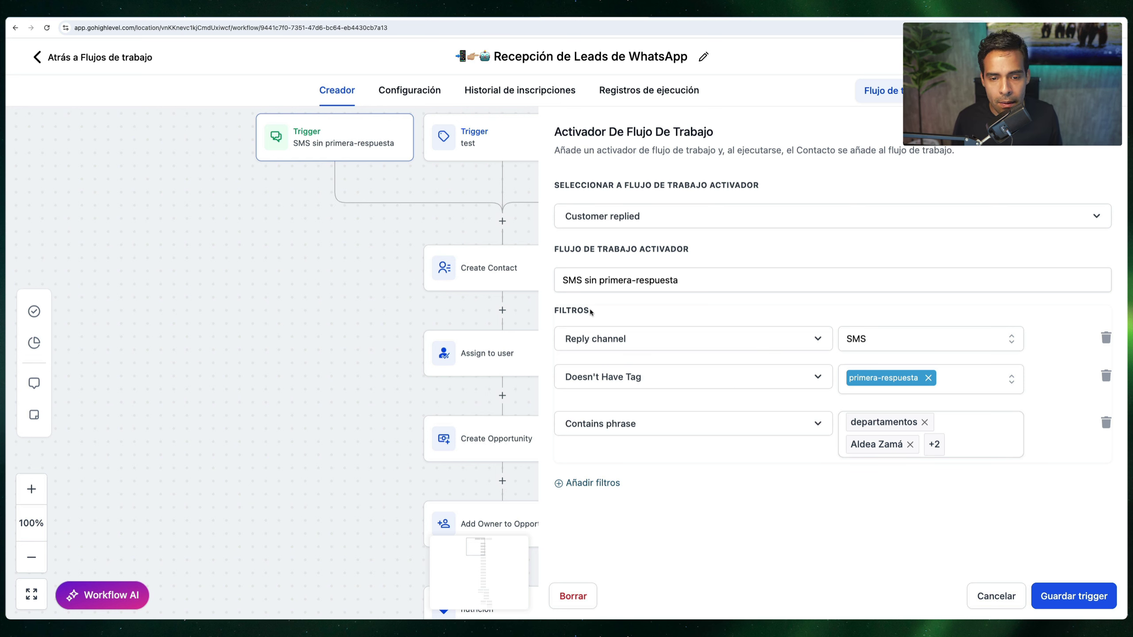
{"action": "scroll", "coordinate": [472, 324], "scroll_direction": "right", "scroll_amount": 3}
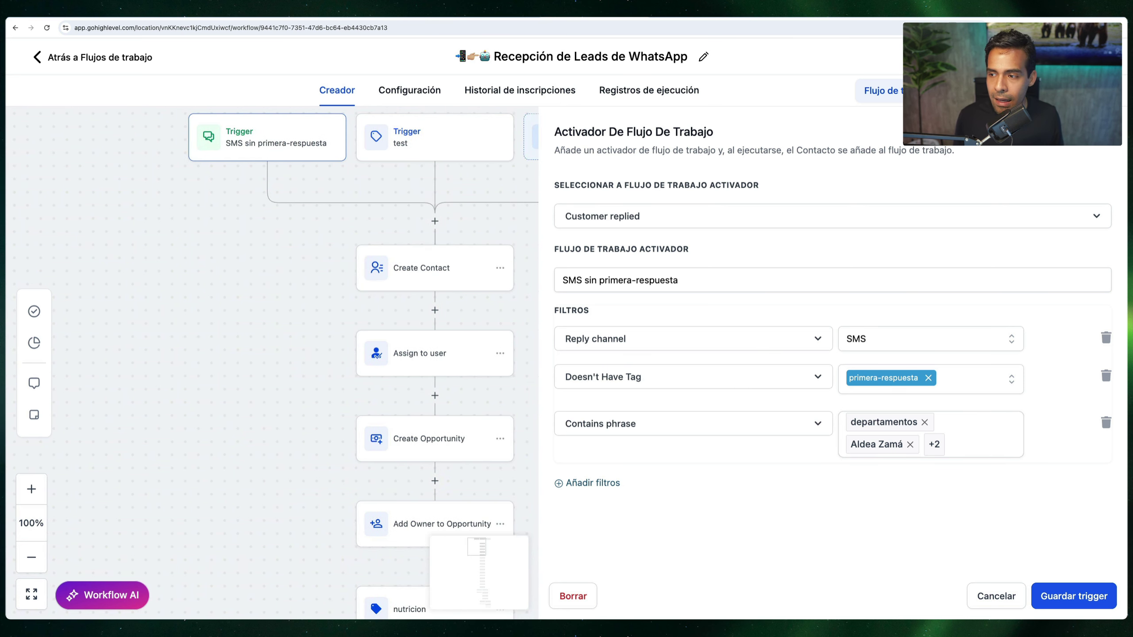
- Close the trigger settings and inspect the "primera-respuesta" Add Contact Tag action further down the workflow
{"action": "left_click", "coordinate": [1105, 132]}
{"action": "scroll", "coordinate": [607, 270], "scroll_direction": "down", "scroll_amount": 6}
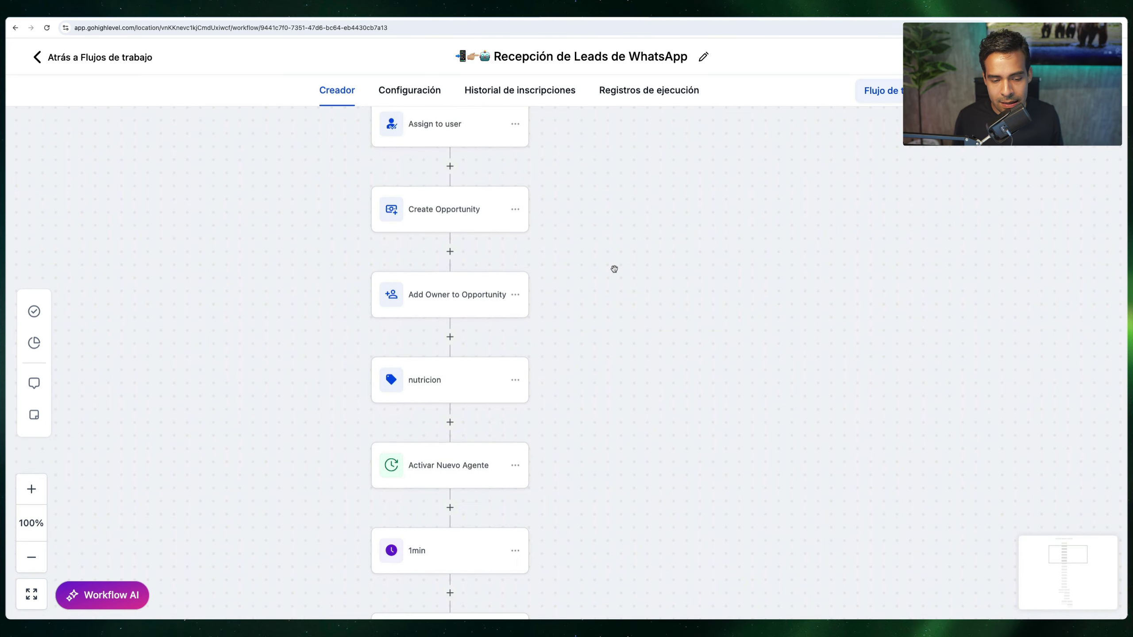
{"action": "scroll", "coordinate": [615, 269], "scroll_direction": "down", "scroll_amount": 15}
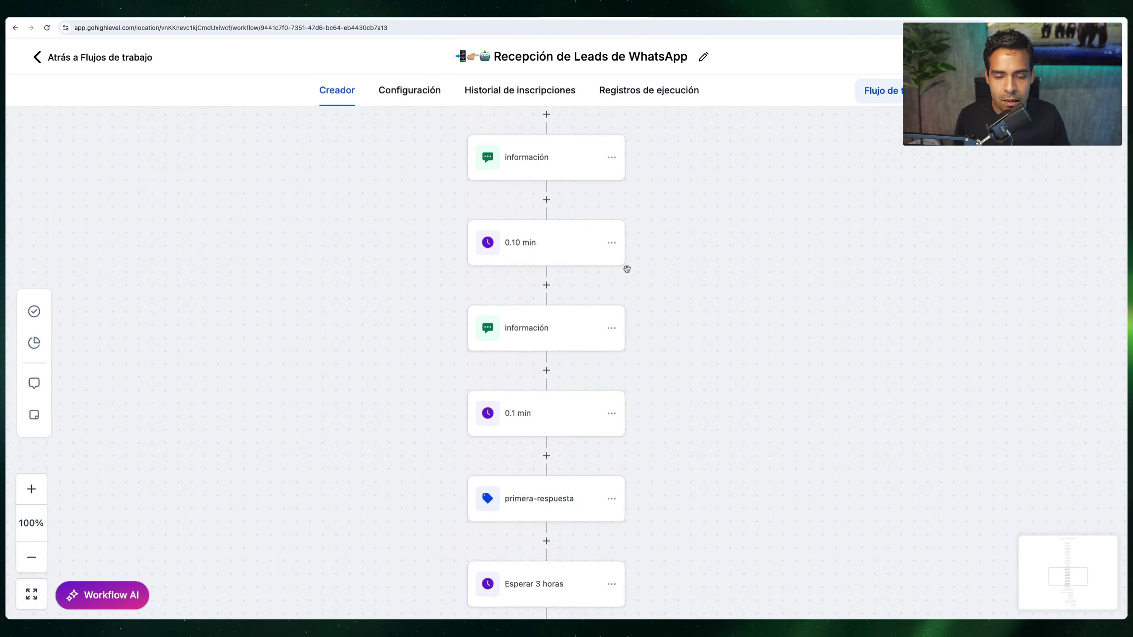
{"action": "left_click", "coordinate": [550, 303]}
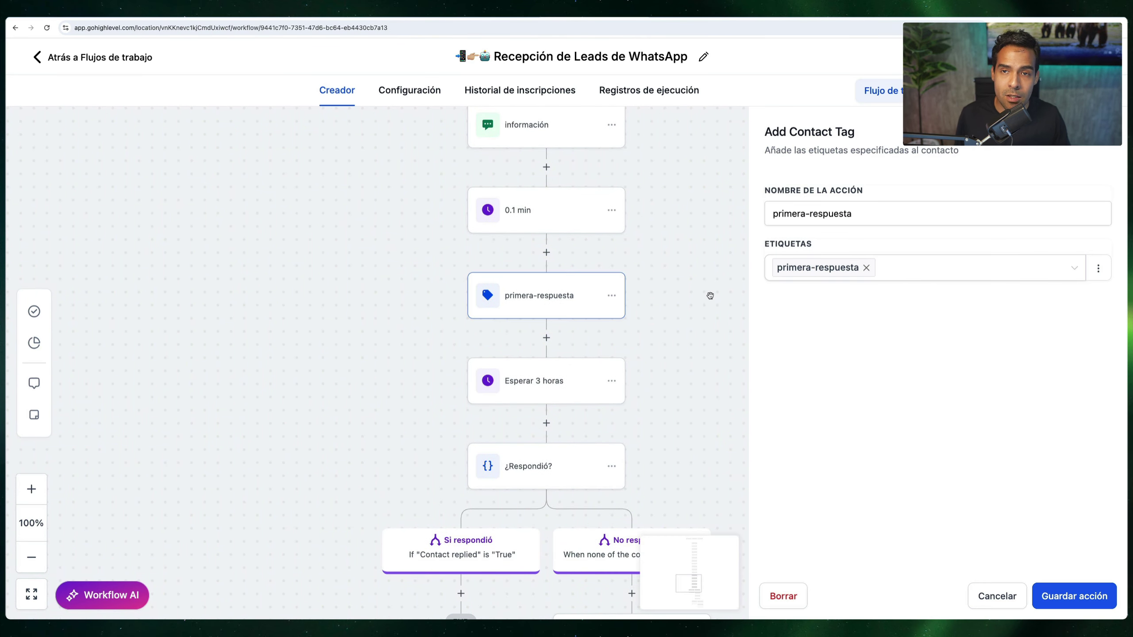
{"action": "left_click", "coordinate": [813, 274]}
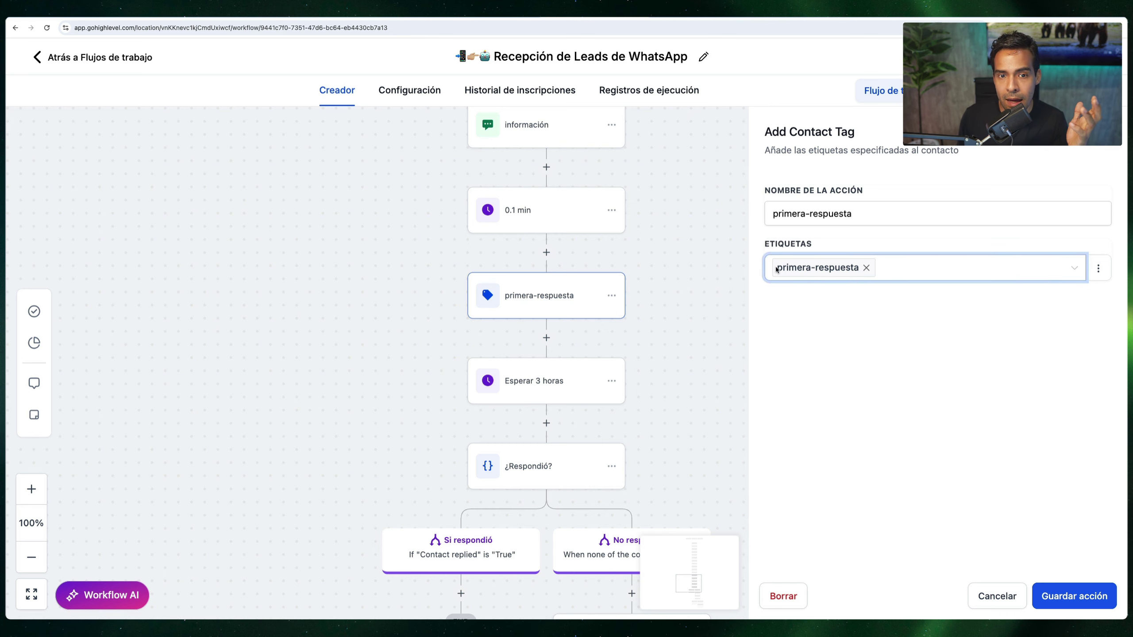
- Reopen the "SMS sin primera-respuesta" trigger to check its tag filter, and close it without changes
{"action": "scroll", "coordinate": [713, 266], "scroll_direction": "up", "scroll_amount": 6}
{"action": "scroll", "coordinate": [713, 268], "scroll_direction": "up", "scroll_amount": 12}
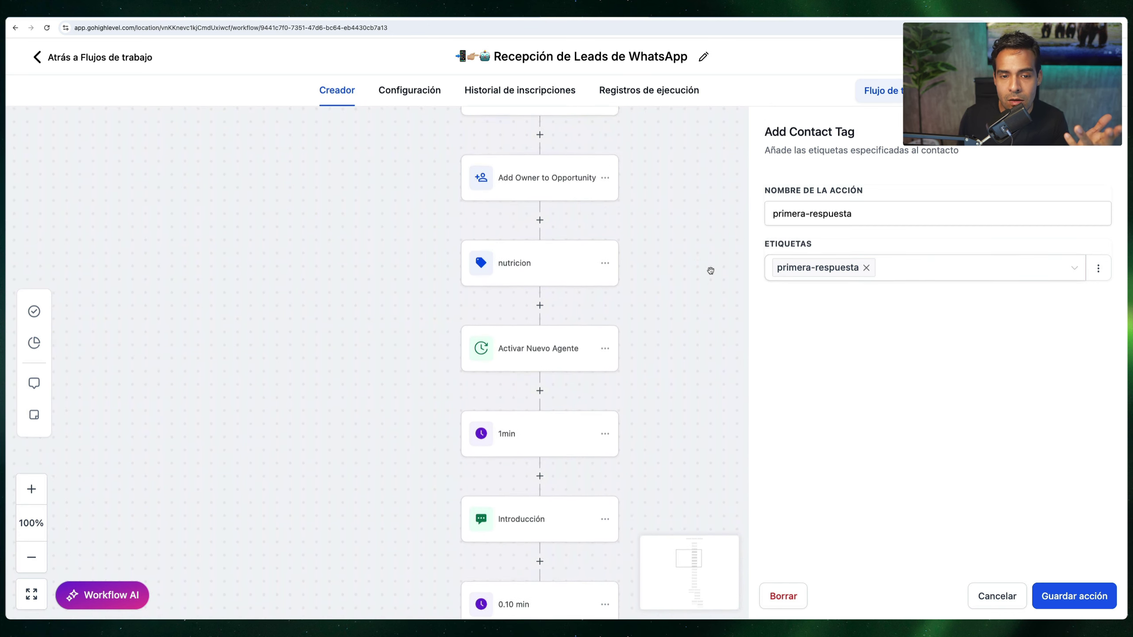
{"action": "left_click", "coordinate": [415, 219]}
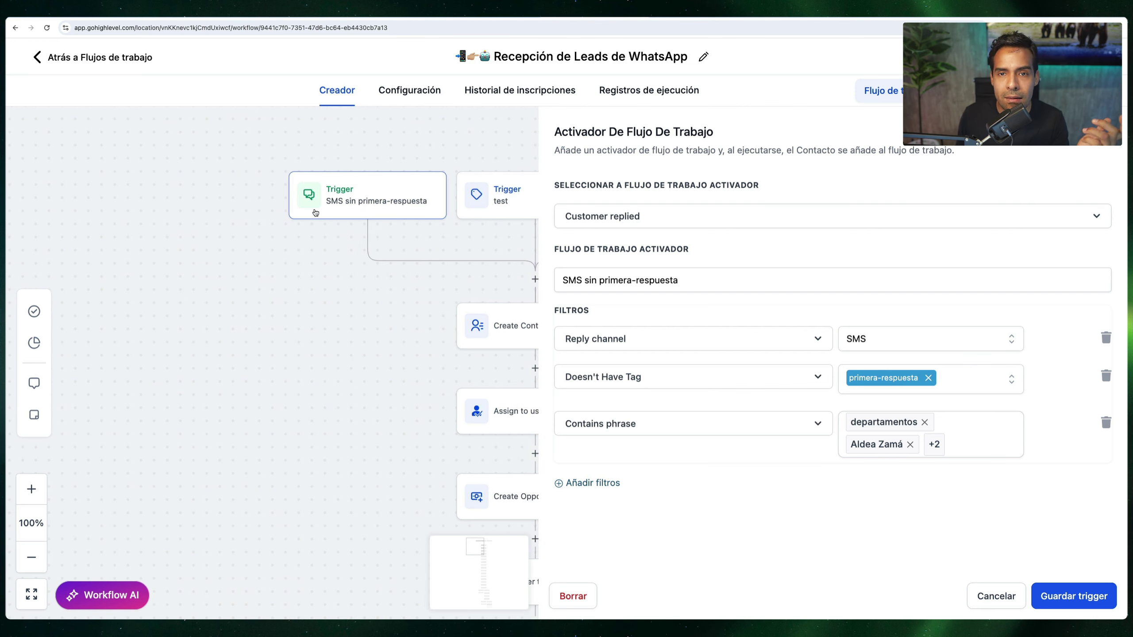
{"action": "scroll", "coordinate": [312, 214], "scroll_direction": "down", "scroll_amount": 2}
{"action": "key", "text": "Escape"}
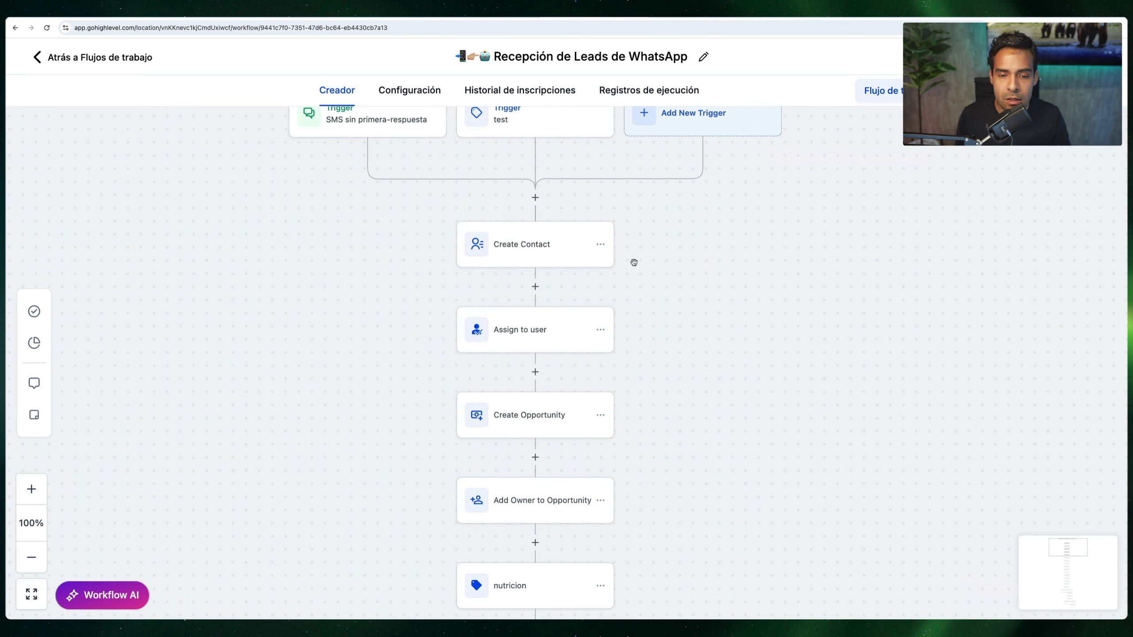
- Open the Create Contact action and inspect its First Name and Phone field values
{"action": "left_click", "coordinate": [549, 246]}
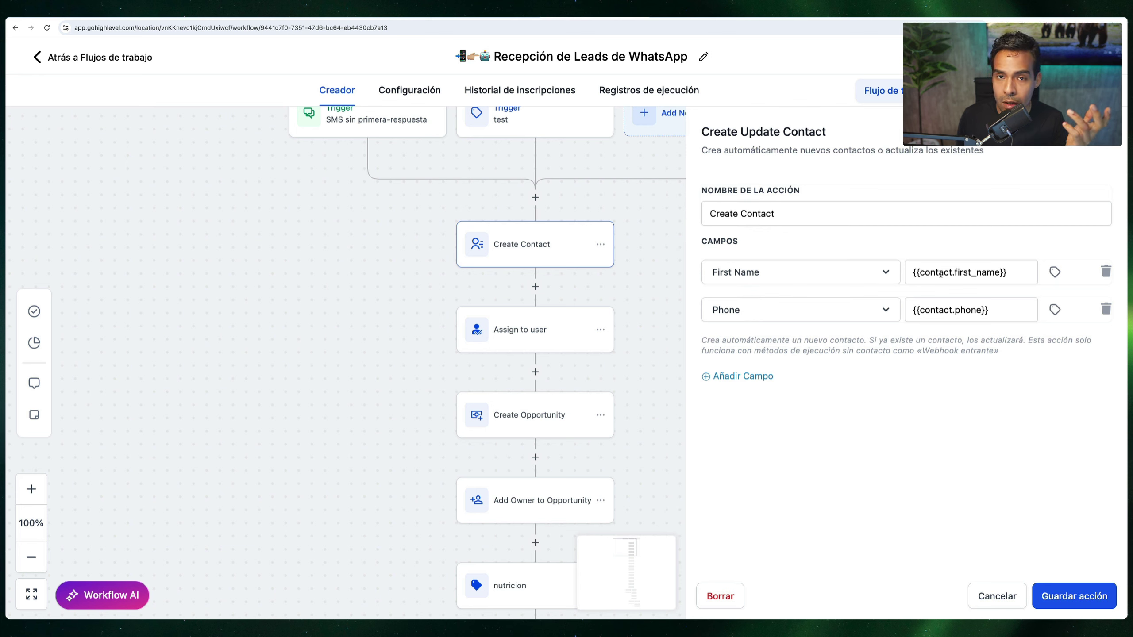
{"action": "left_click", "coordinate": [940, 273]}
{"action": "left_click", "coordinate": [938, 316]}
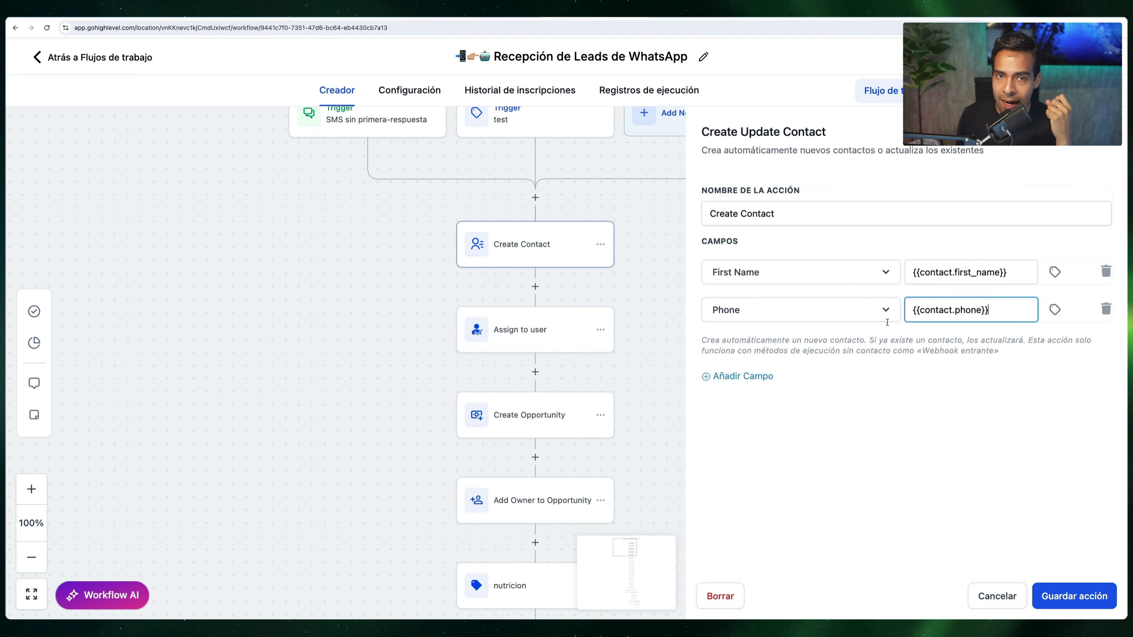
- Review the settings of the Assign to user, Create Opportunity and Add Owner to Opportunity actions
{"action": "scroll", "coordinate": [624, 351], "scroll_direction": "down", "scroll_amount": 1}
{"action": "left_click", "coordinate": [579, 298]}
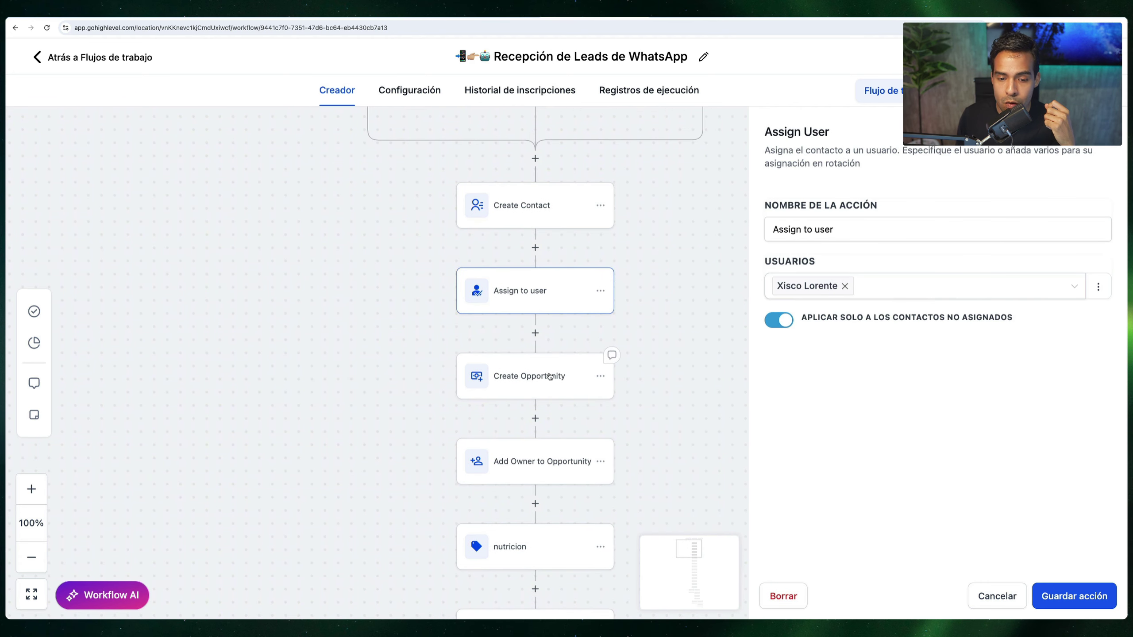
{"action": "left_click", "coordinate": [550, 376]}
{"action": "scroll", "coordinate": [553, 401], "scroll_direction": "down", "scroll_amount": 2}
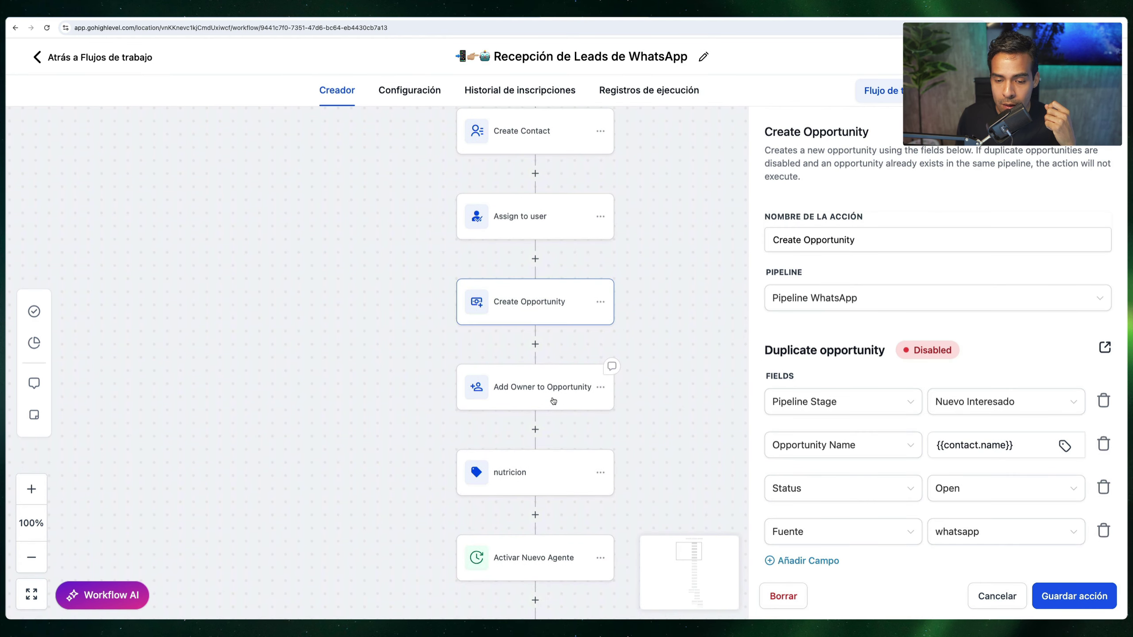
{"action": "left_click", "coordinate": [553, 401]}
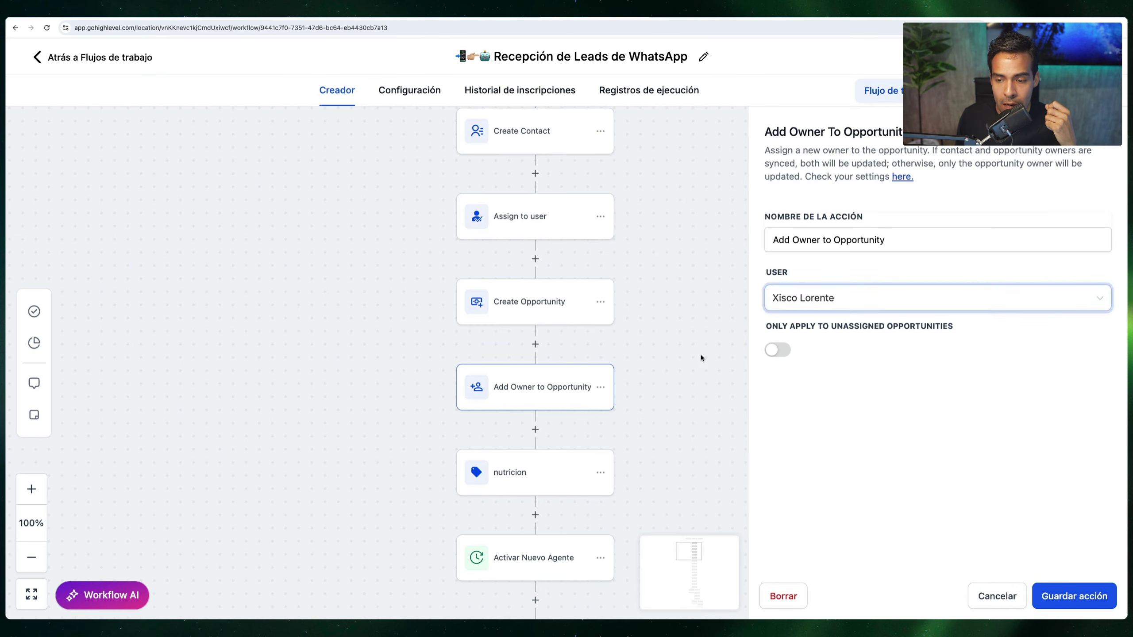
- Inspect the "nutricion" contact tag action and the bot assignment and status in the "Activar Nuevo Agente" action
{"action": "scroll", "coordinate": [700, 358], "scroll_direction": "down", "scroll_amount": 7}
{"action": "left_click", "coordinate": [552, 232]}
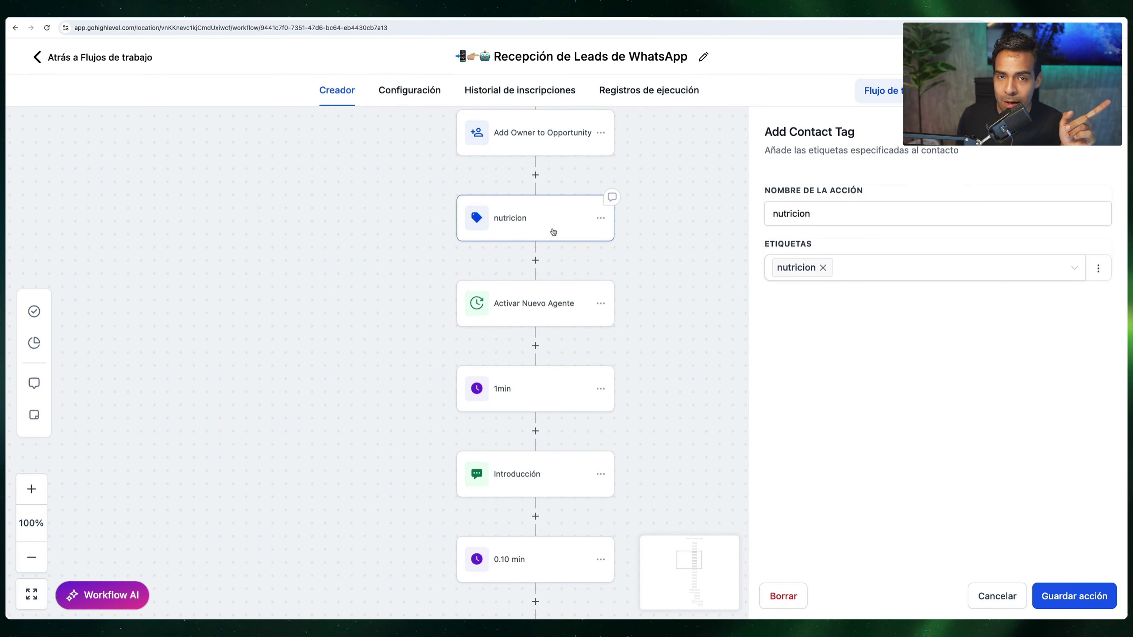
{"action": "scroll", "coordinate": [682, 290], "scroll_direction": "down", "scroll_amount": 1}
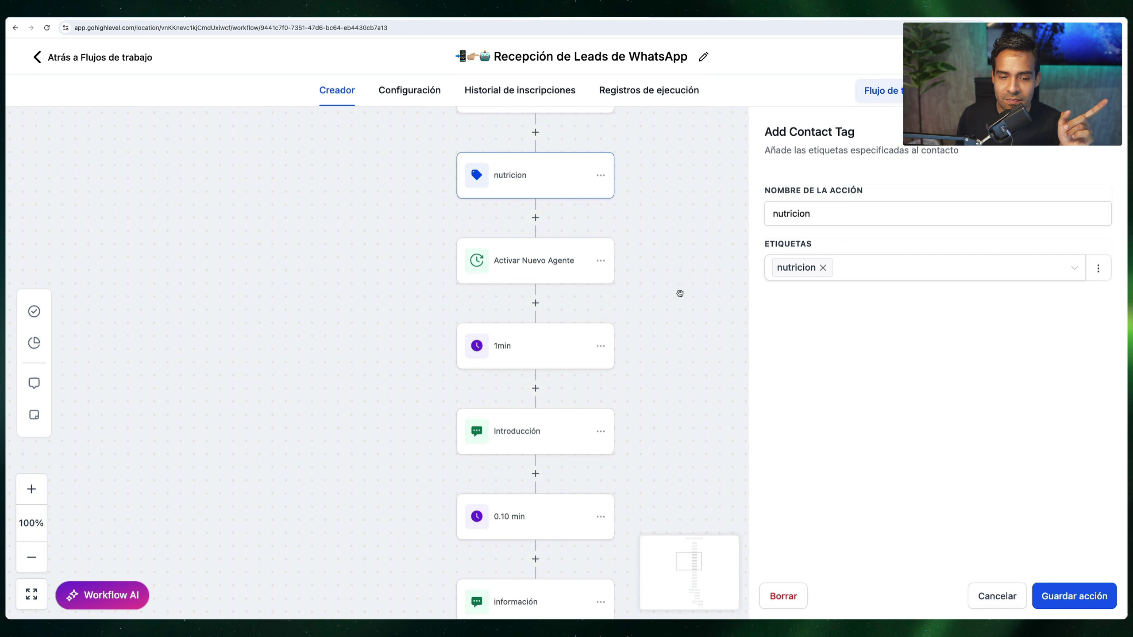
{"action": "left_click", "coordinate": [566, 273]}
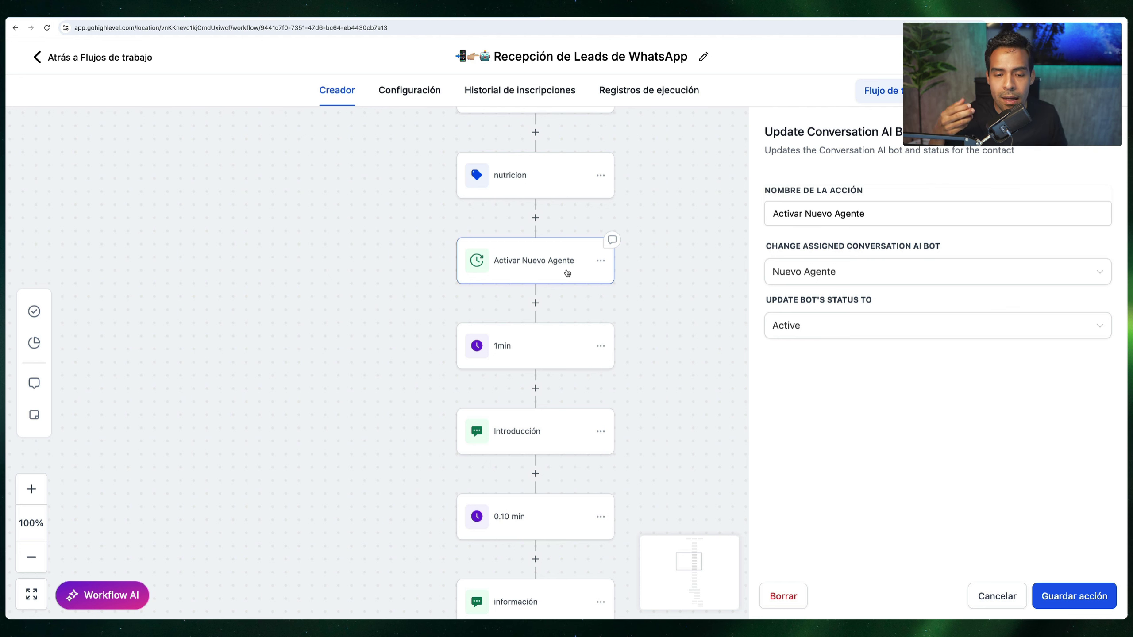
- Follow the workflow to the first "No respondió" branch and read the message of the "seguimiento 01" SMS action
{"action": "scroll", "coordinate": [567, 273], "scroll_direction": "down", "scroll_amount": 12}
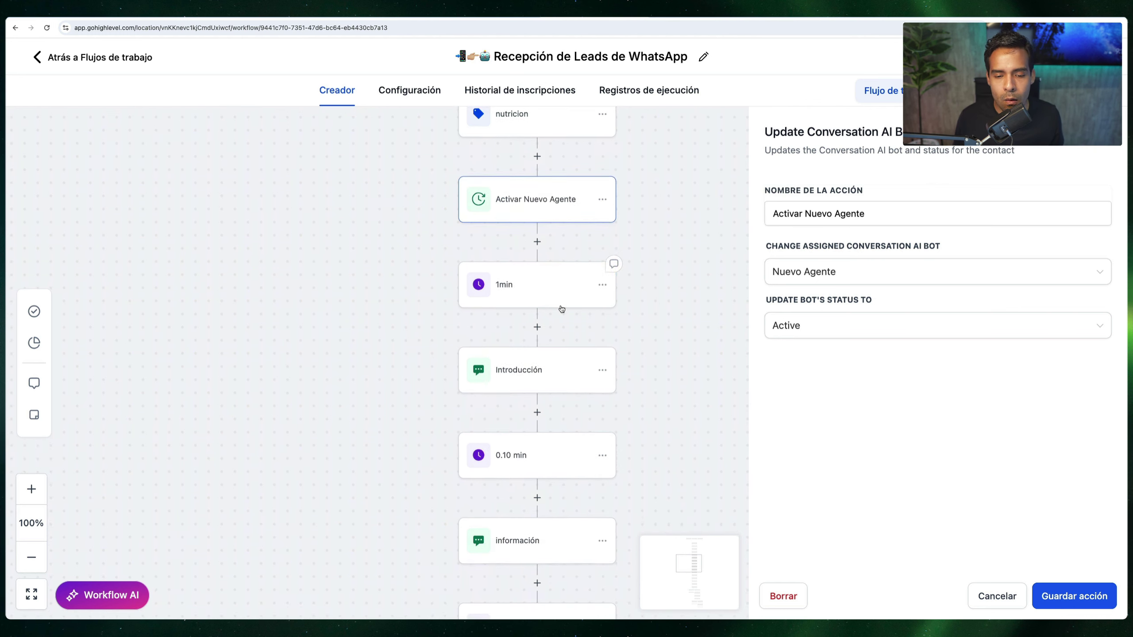
{"action": "scroll", "coordinate": [609, 501], "scroll_direction": "up", "scroll_amount": 2}
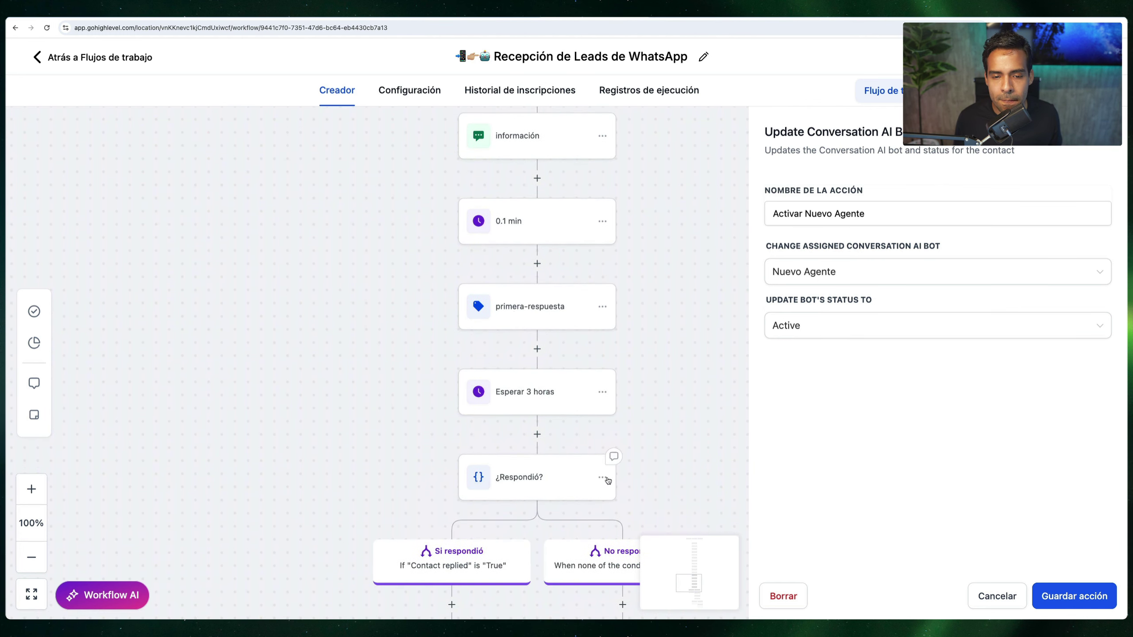
{"action": "scroll", "coordinate": [602, 399], "scroll_direction": "down", "scroll_amount": 1}
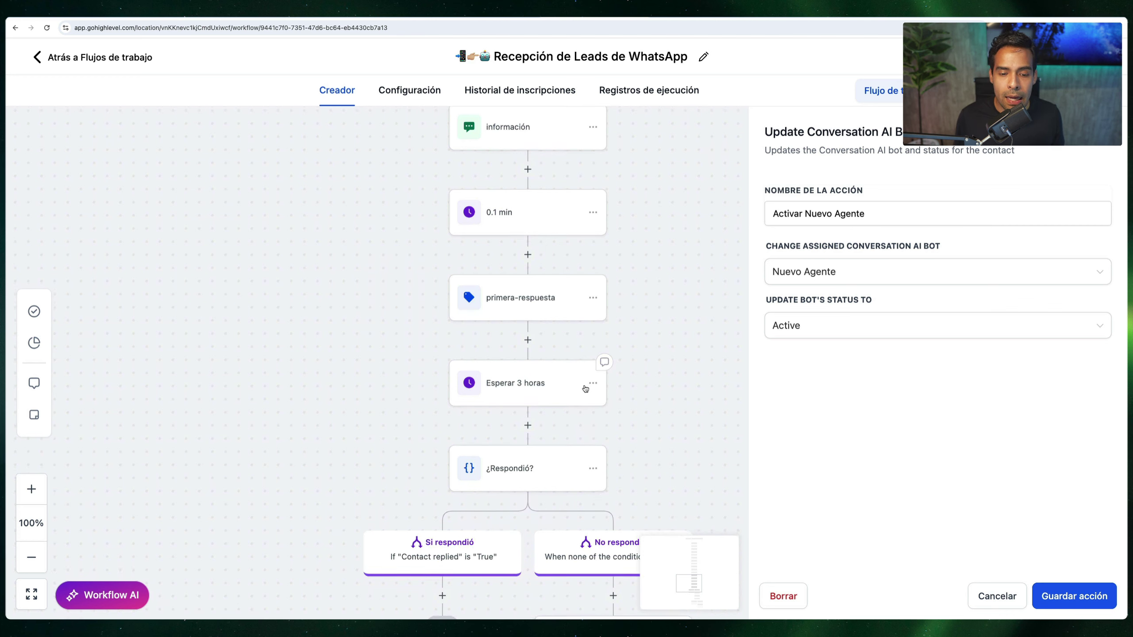
{"action": "scroll", "coordinate": [588, 387], "scroll_direction": "down", "scroll_amount": 4}
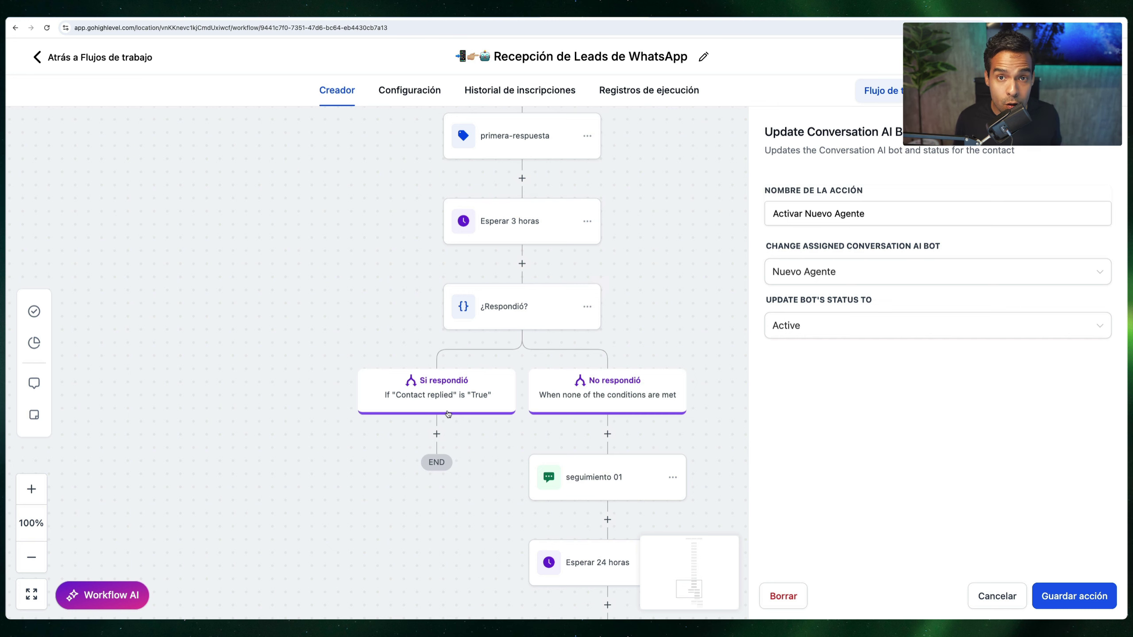
{"action": "scroll", "coordinate": [535, 428], "scroll_direction": "down", "scroll_amount": 1}
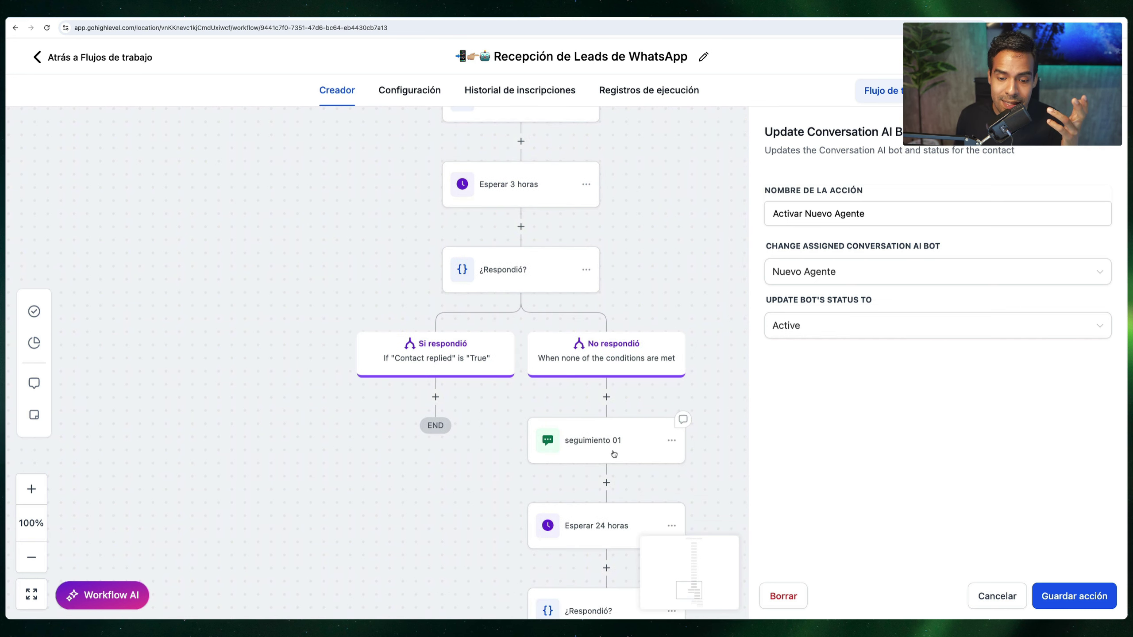
{"action": "left_click", "coordinate": [625, 441]}
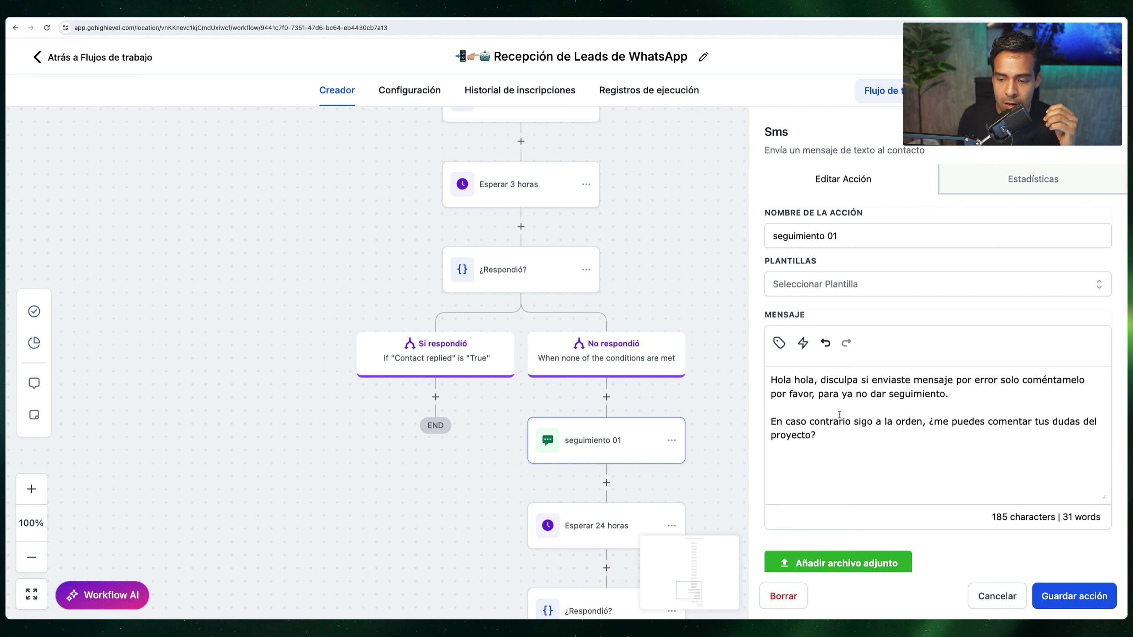
{"action": "left_click_drag", "start_coordinate": [933, 433], "coordinate": [949, 442]}
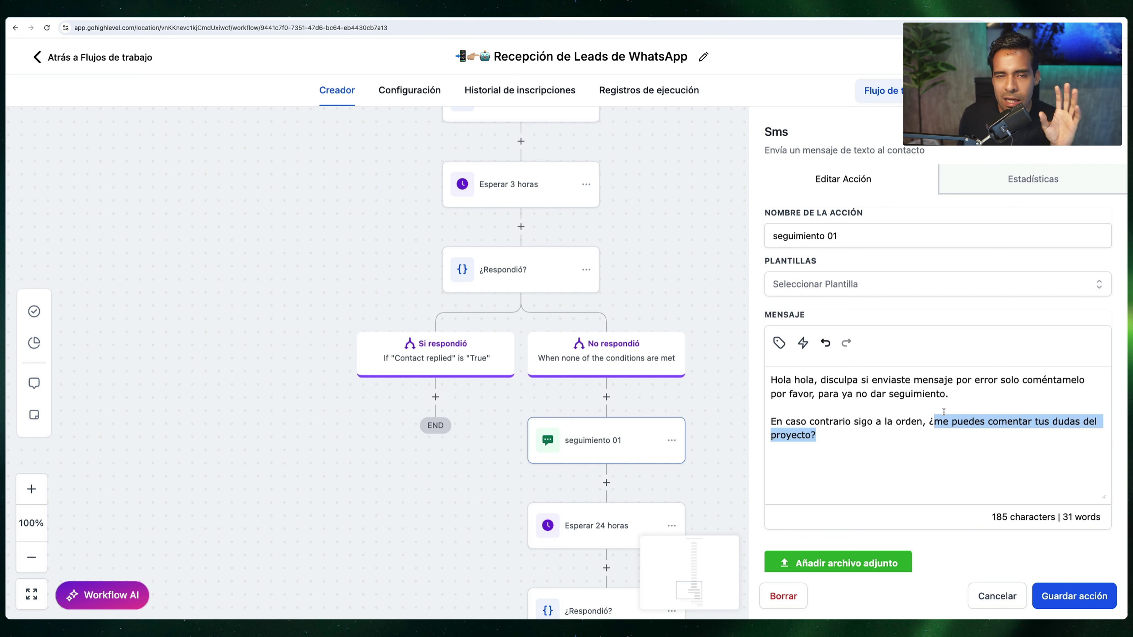
- Check the delay and advance window settings of the "Esperar 24 horas" action, then close it without changes
{"action": "scroll", "coordinate": [641, 363], "scroll_direction": "down", "scroll_amount": 4}
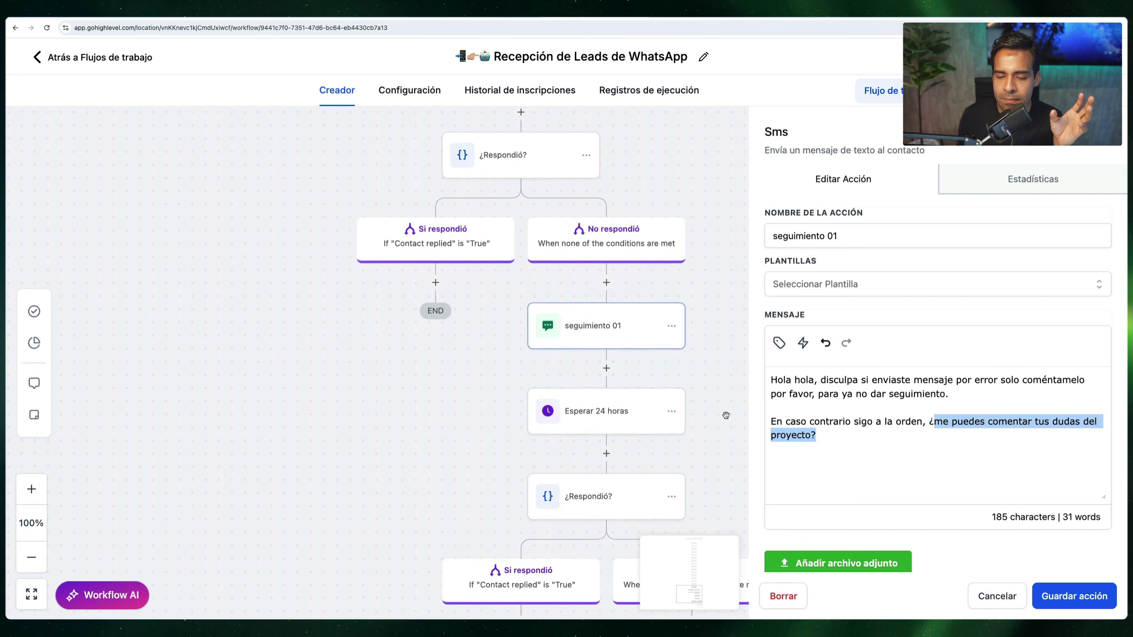
{"action": "left_click", "coordinate": [642, 364]}
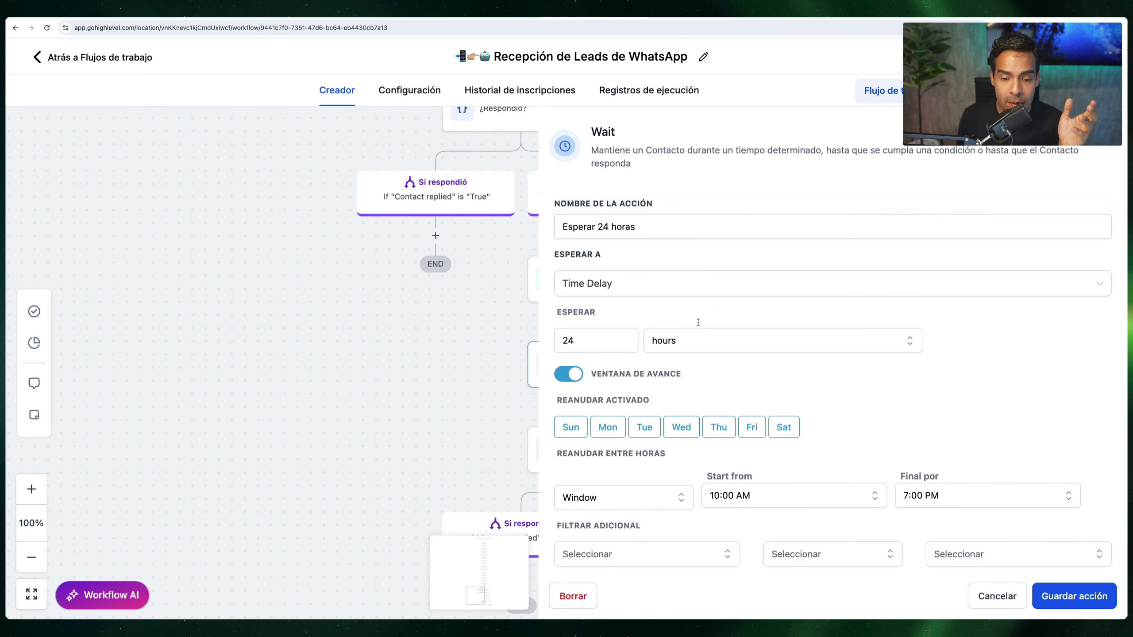
{"action": "left_click", "coordinate": [502, 392]}
- Read the message and check the PDF attachment of the "seguimiento 02 - brochure" SMS action, then close it
{"action": "scroll", "coordinate": [693, 397], "scroll_direction": "down", "scroll_amount": 5}
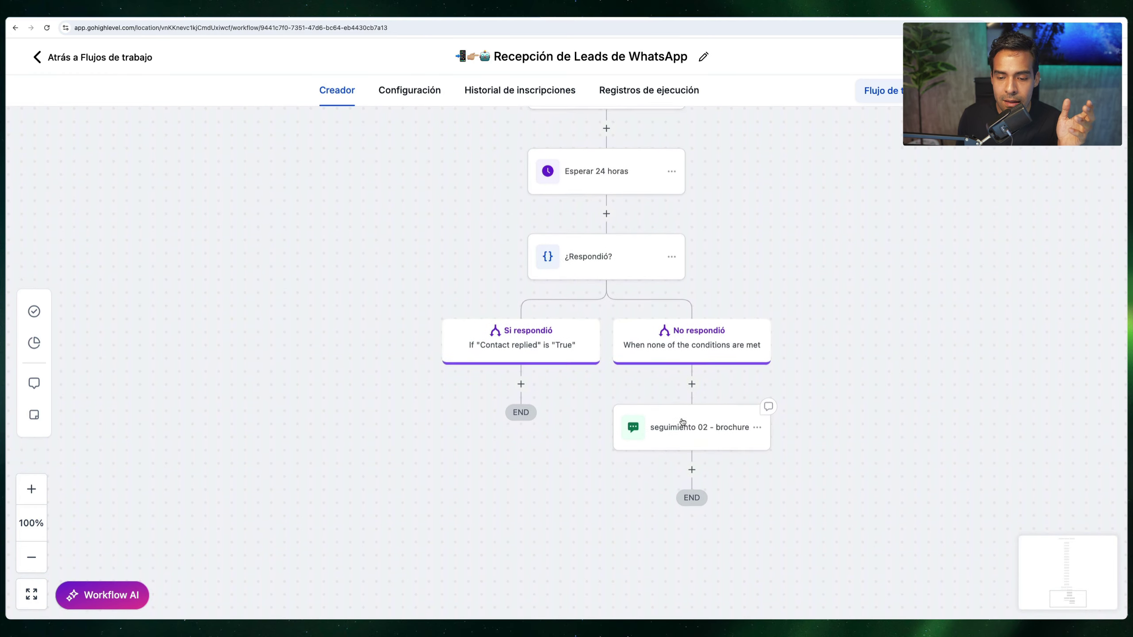
{"action": "left_click", "coordinate": [669, 423]}
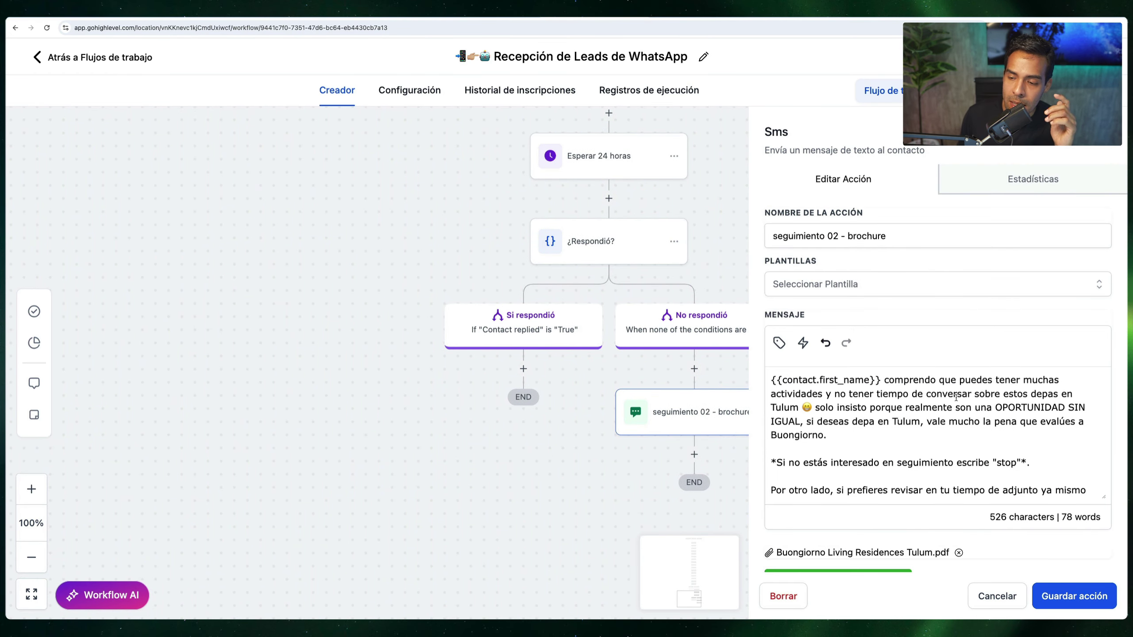
{"action": "scroll", "coordinate": [955, 397], "scroll_direction": "down", "scroll_amount": 1}
{"action": "scroll", "coordinate": [827, 400], "scroll_direction": "up", "scroll_amount": 1}
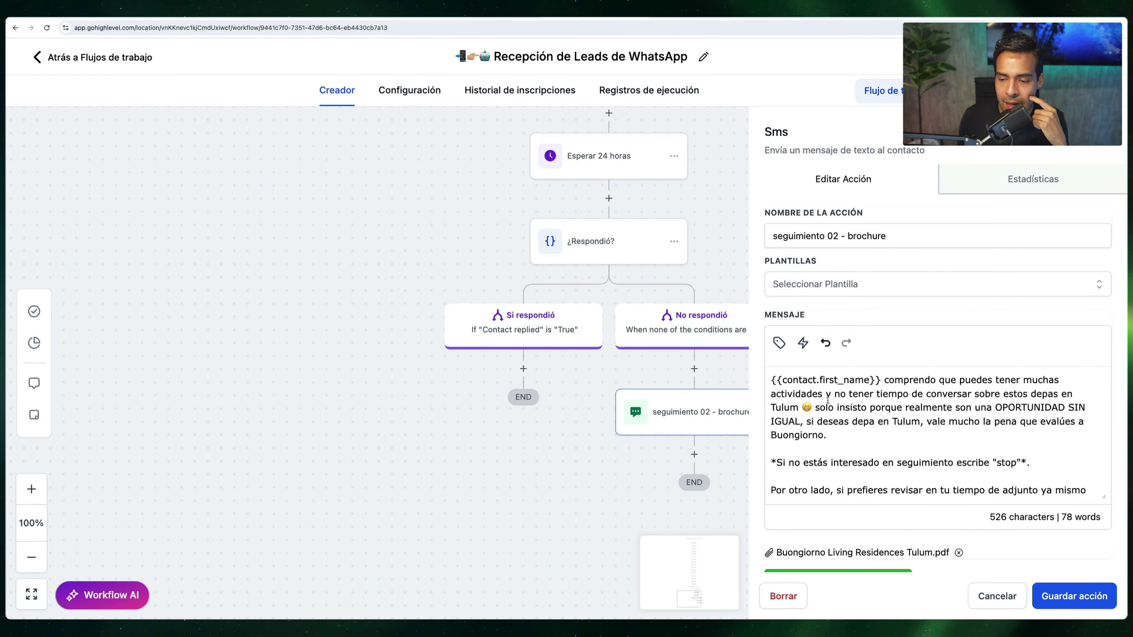
{"action": "scroll", "coordinate": [1026, 428], "scroll_direction": "down", "scroll_amount": 3}
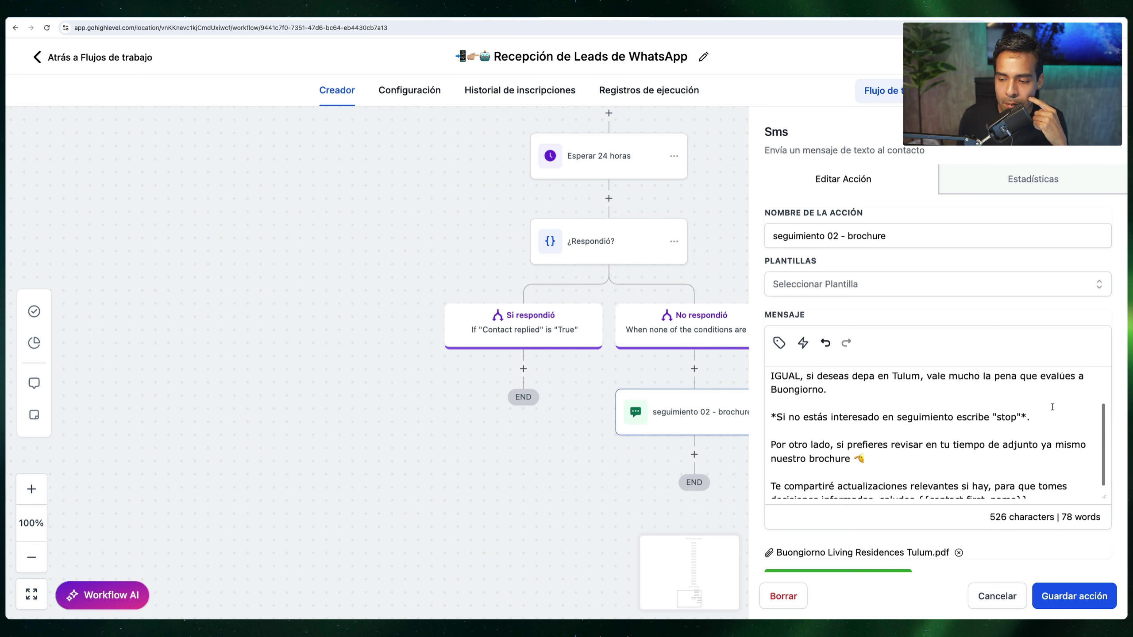
{"action": "left_click_drag", "start_coordinate": [944, 553], "coordinate": [796, 554]}
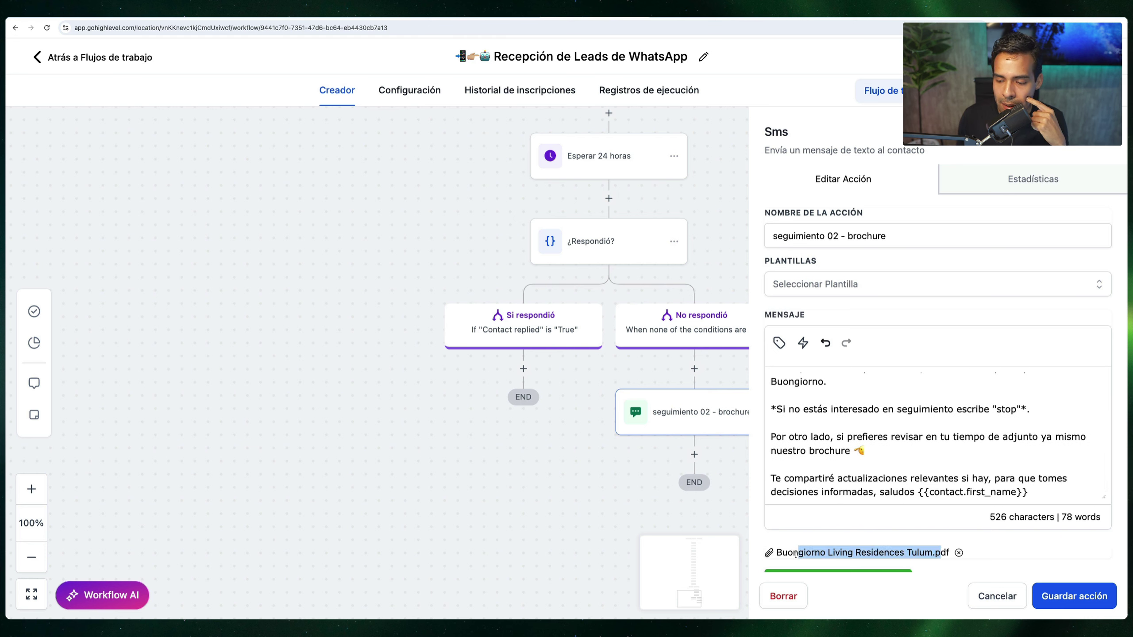
{"action": "scroll", "coordinate": [853, 487], "scroll_direction": "up", "scroll_amount": 5}
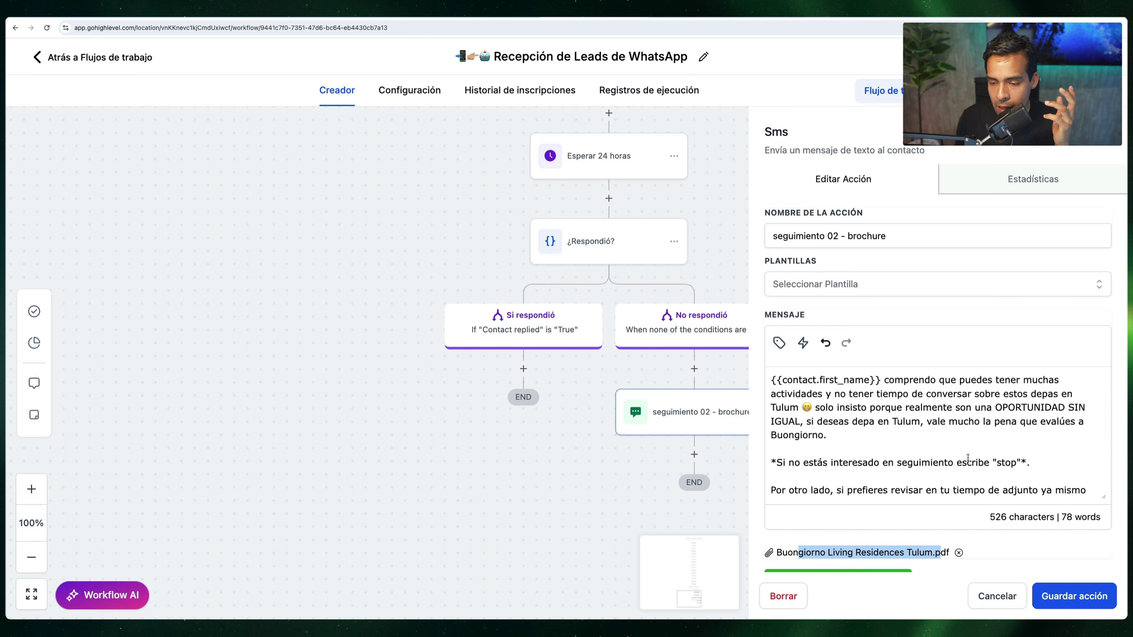
{"action": "scroll", "coordinate": [968, 458], "scroll_direction": "down", "scroll_amount": 5}
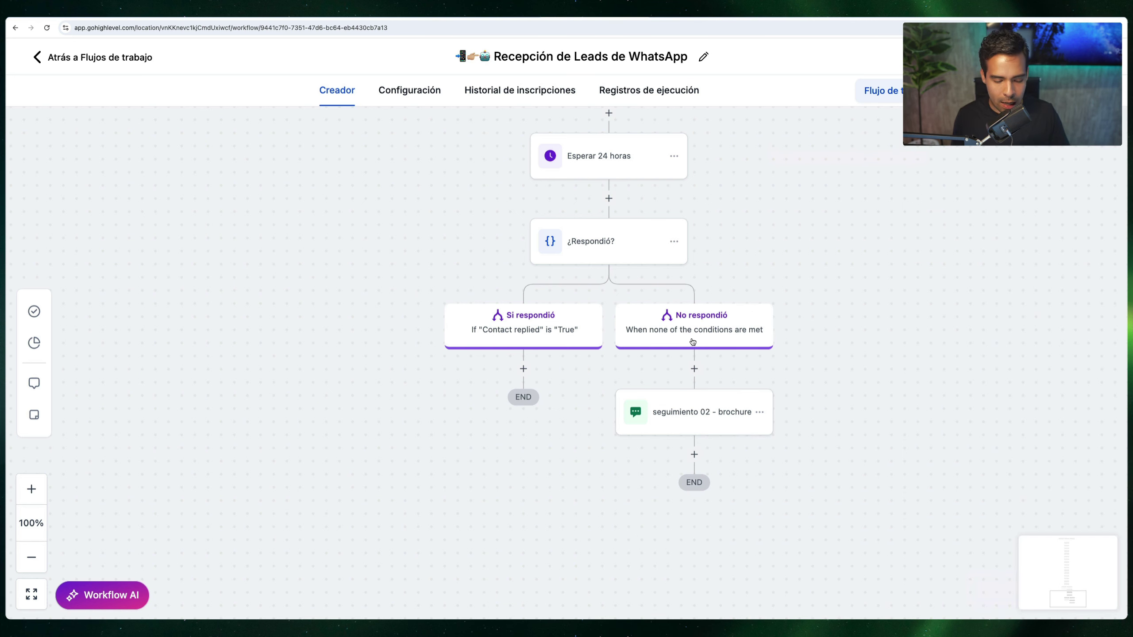
- Add a Wait action to the "Si respondió" branch of the first "¿Respondió?" condition
{"action": "scroll", "coordinate": [687, 346], "scroll_direction": "down", "scroll_amount": 3}
{"action": "scroll", "coordinate": [684, 348], "scroll_direction": "up", "scroll_amount": 2}
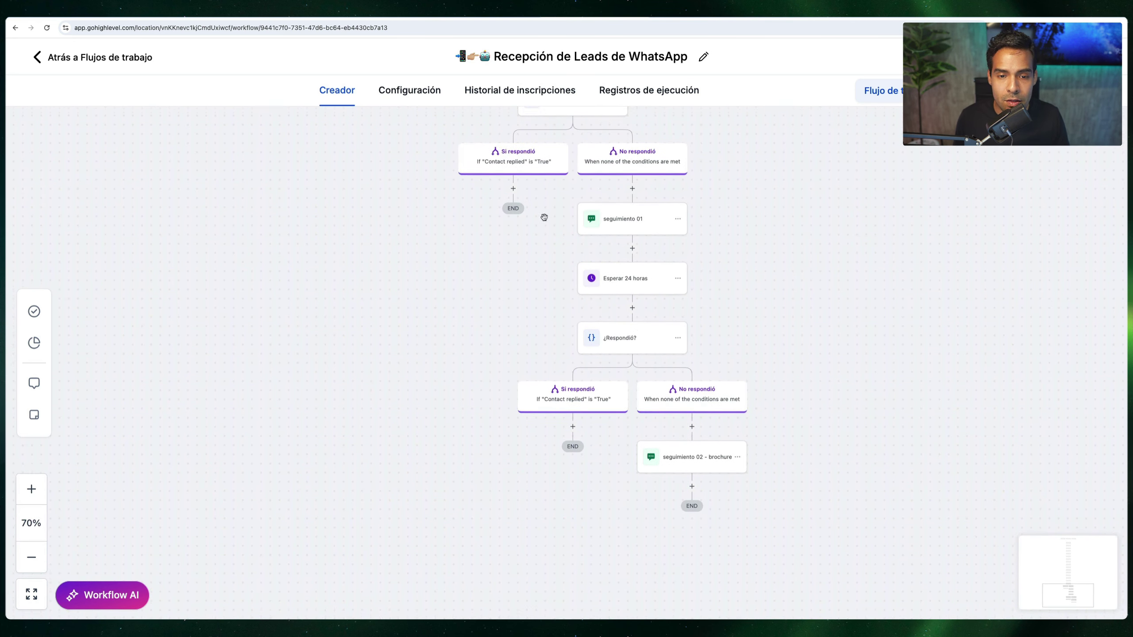
{"action": "left_click", "coordinate": [512, 199]}
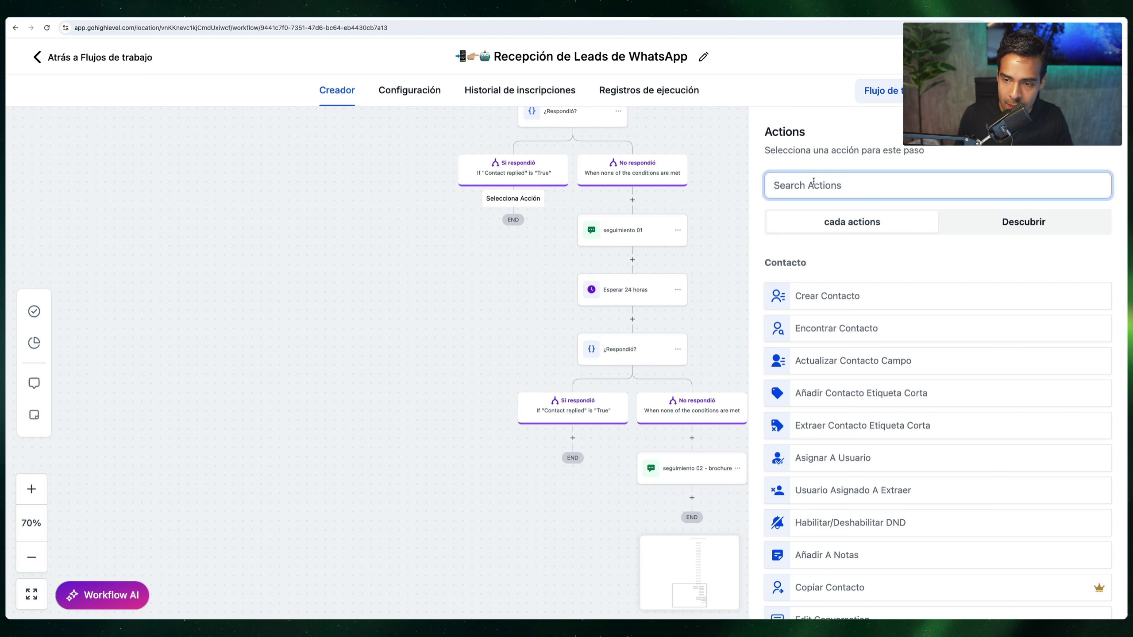
{"action": "type", "text": "wait"}
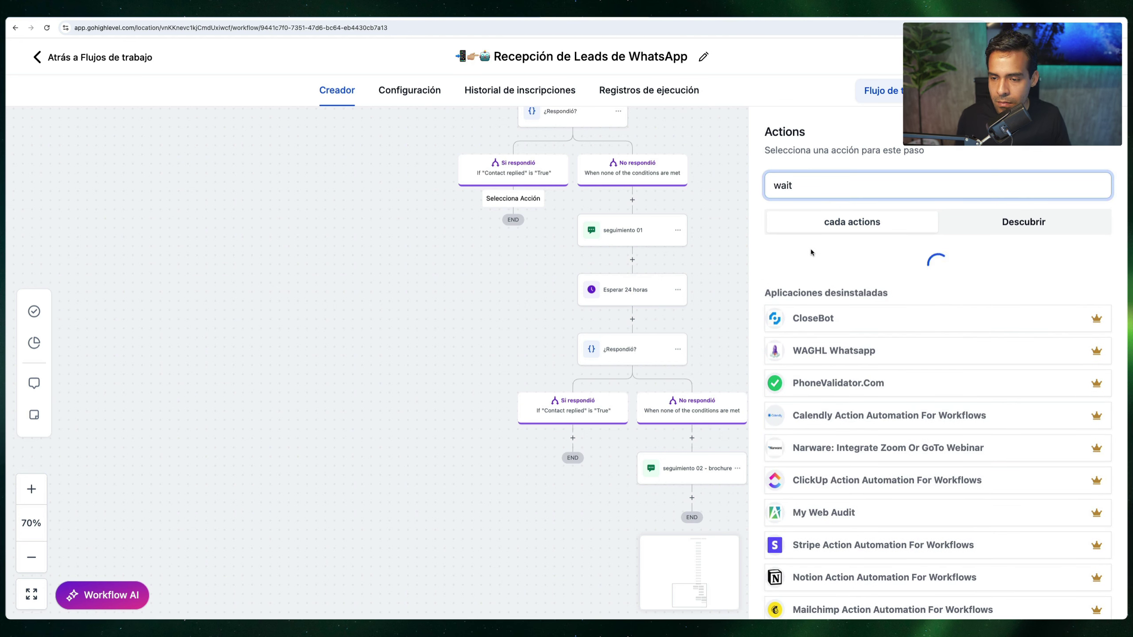
{"action": "key", "text": "BackSpace"}
{"action": "key", "text": "BackSpace"}
{"action": "key", "text": "BackSpace"}
{"action": "key", "text": "BackSpace"}
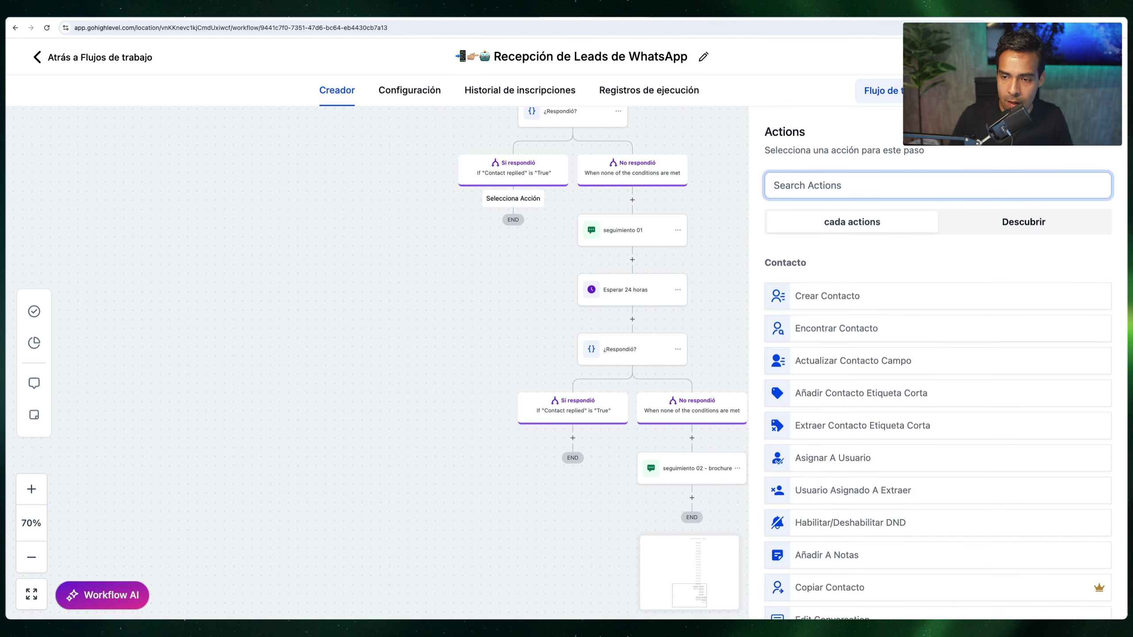
{"action": "type", "text": "espe"}
{"action": "left_click", "coordinate": [888, 300]}
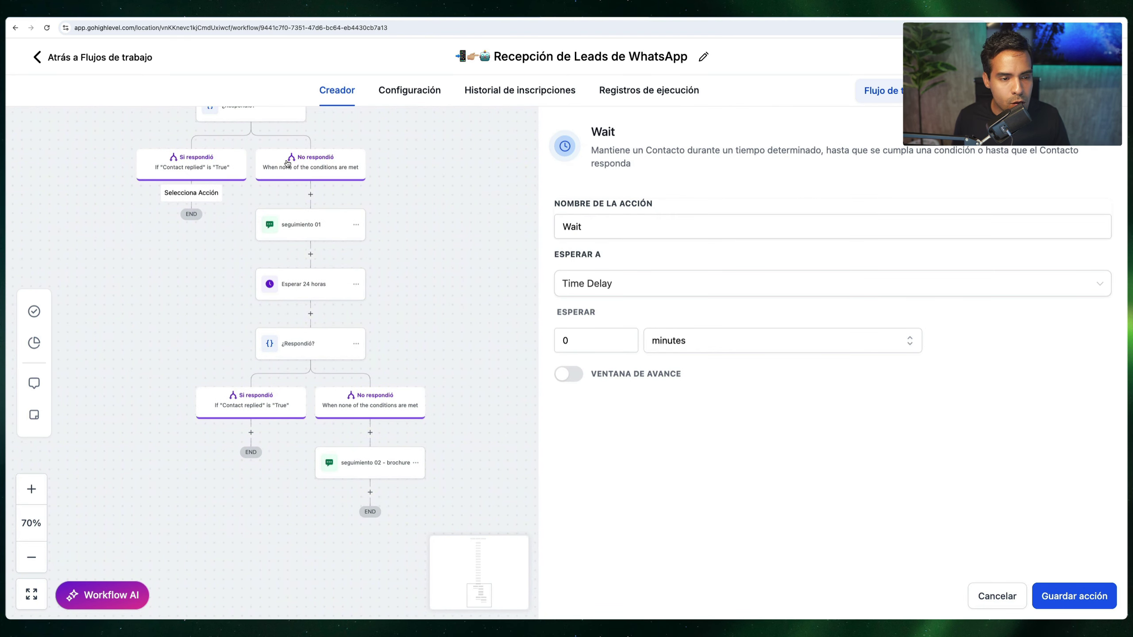
- Set the new Wait action's time delay to 3 days and save the action
{"action": "double_click", "coordinate": [565, 340]}
{"action": "type", "text": "3"}
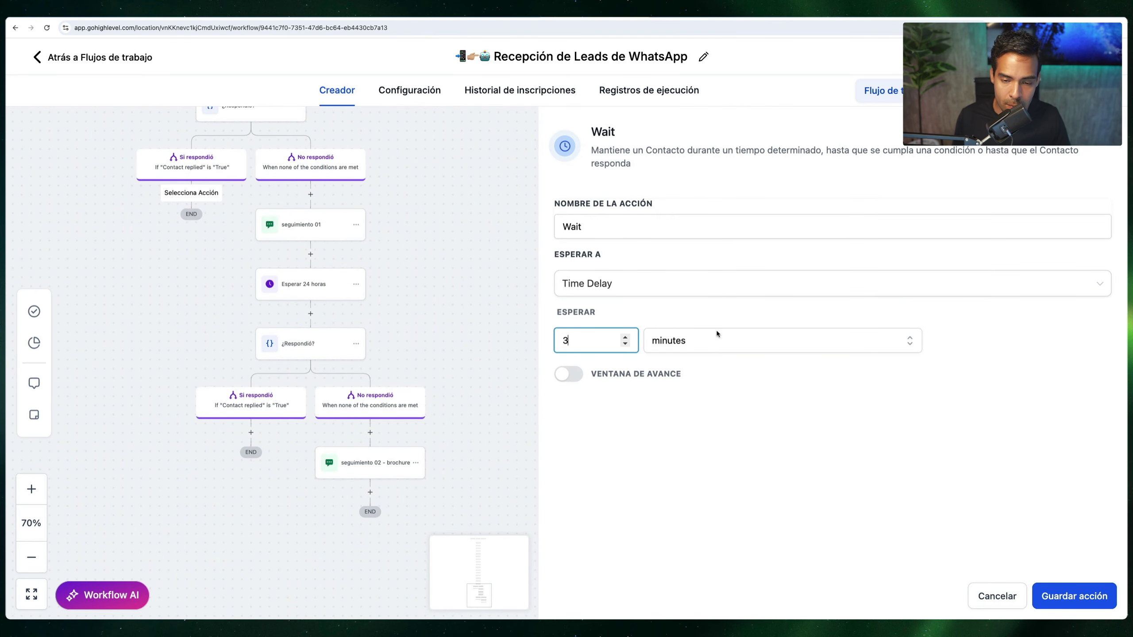
{"action": "left_click", "coordinate": [717, 339]}
{"action": "left_click", "coordinate": [694, 420]}
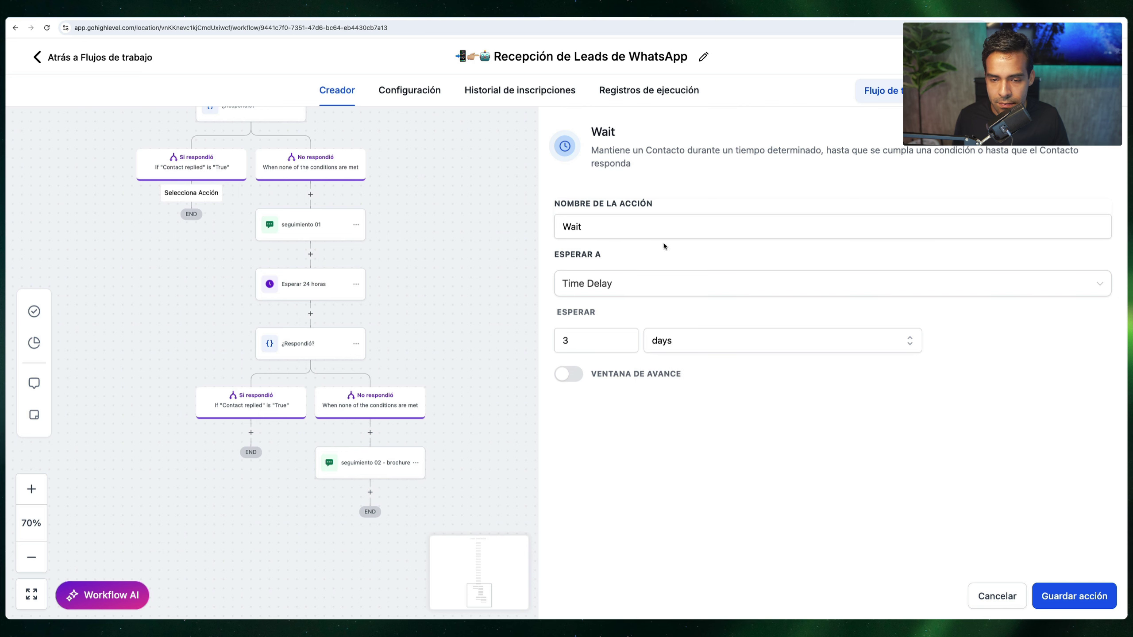
{"action": "scroll", "coordinate": [367, 181], "scroll_direction": "left", "scroll_amount": 5}
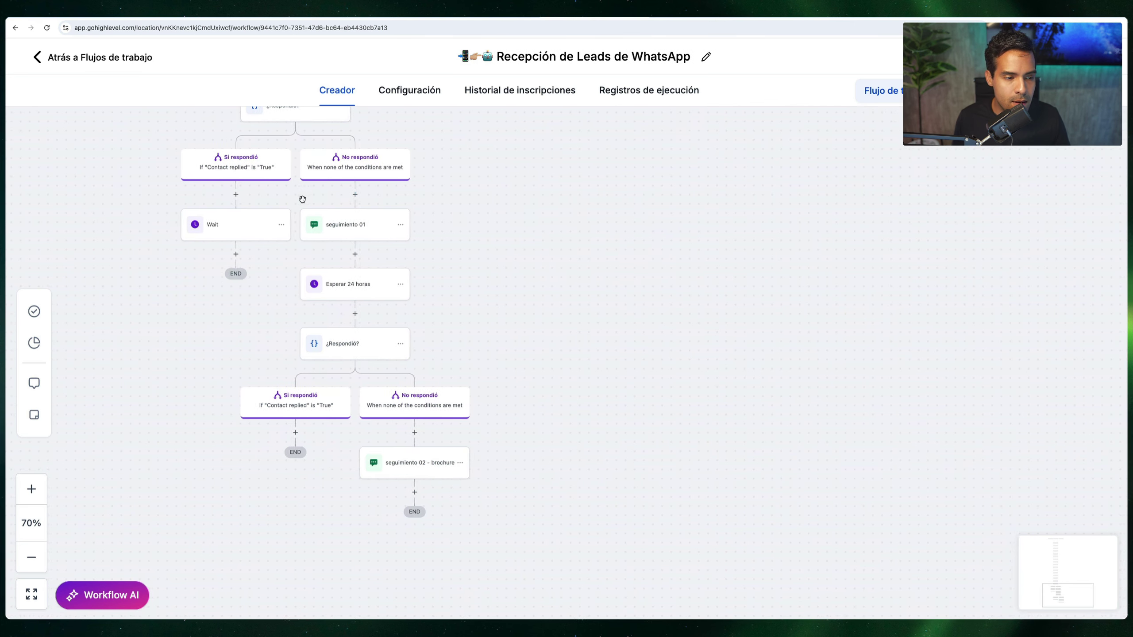
- Add an Update Conversation AI Bot and Status action after the wait, with bot "Nuevo Agente", status Inactive and automatic reactivation off
{"action": "left_click", "coordinate": [347, 260]}
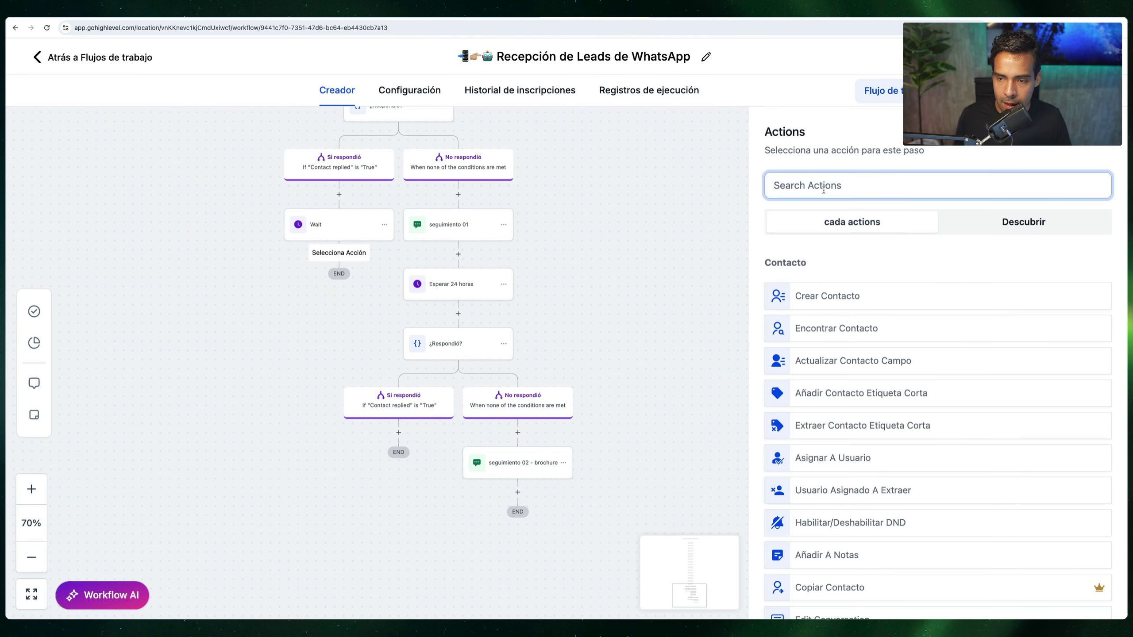
{"action": "type", "text": "ai"}
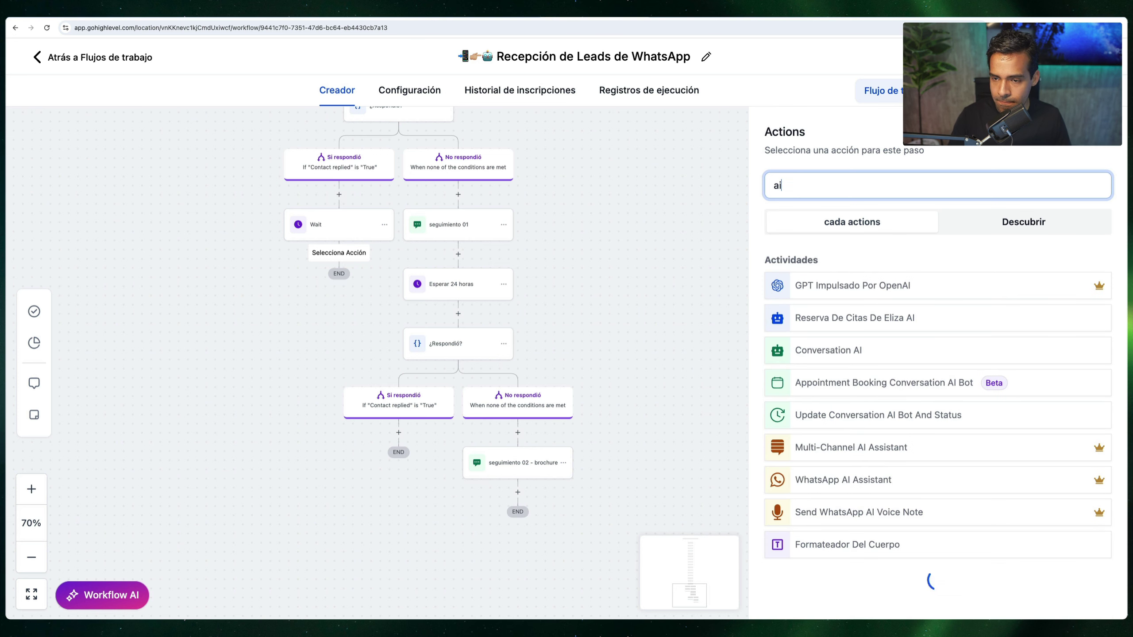
{"action": "left_click", "coordinate": [871, 415]}
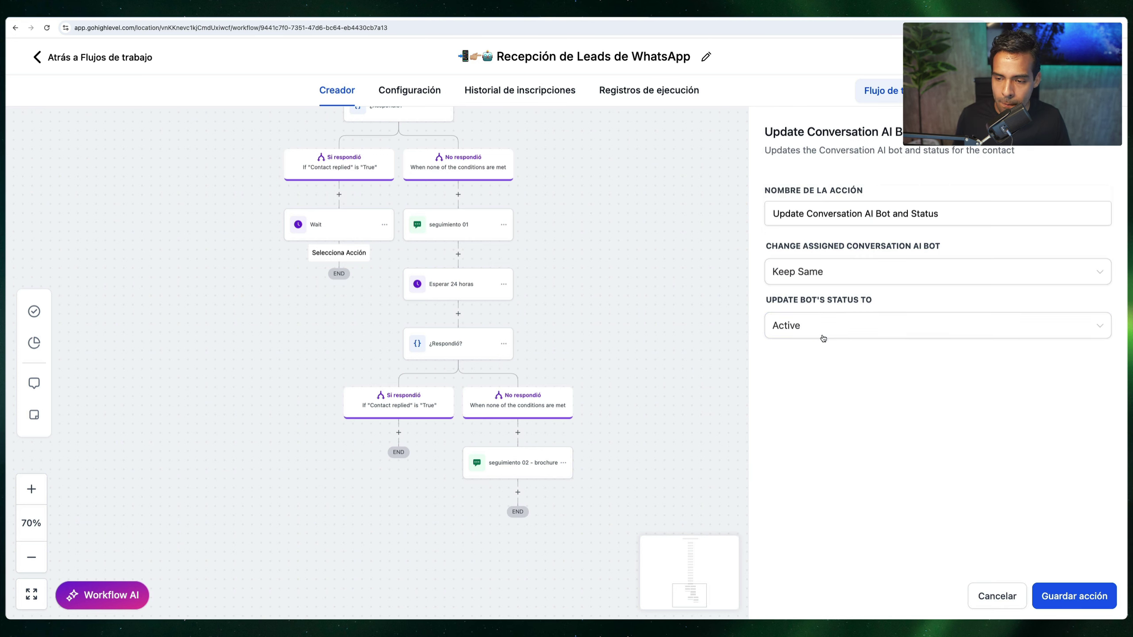
{"action": "left_click", "coordinate": [821, 333]}
{"action": "left_click", "coordinate": [814, 388]}
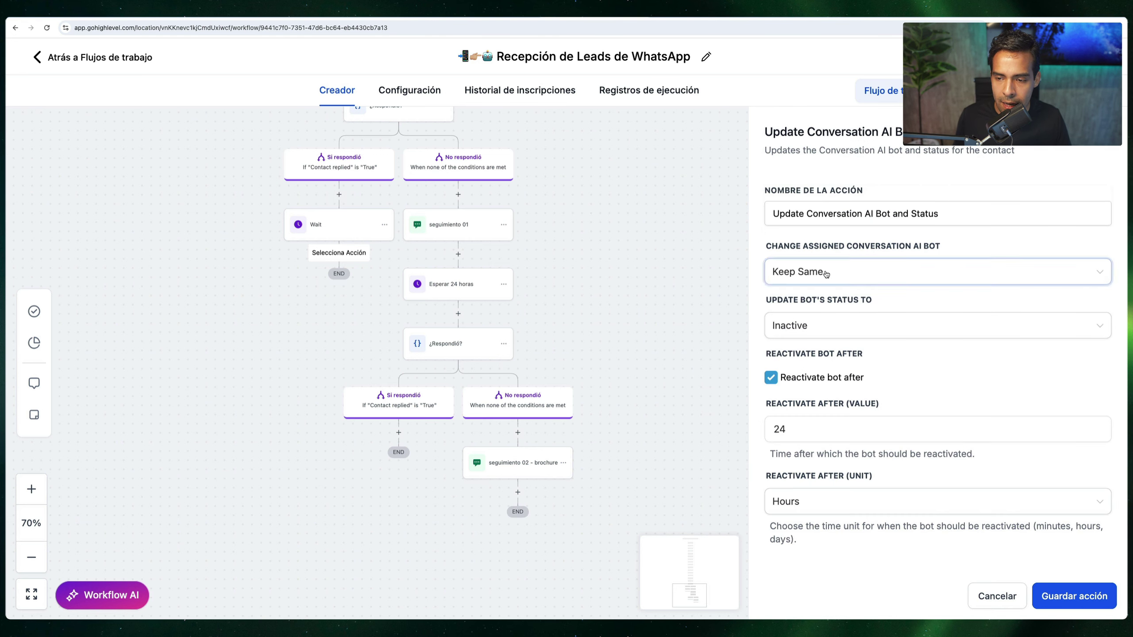
{"action": "left_click", "coordinate": [818, 272]}
{"action": "left_click", "coordinate": [815, 328]}
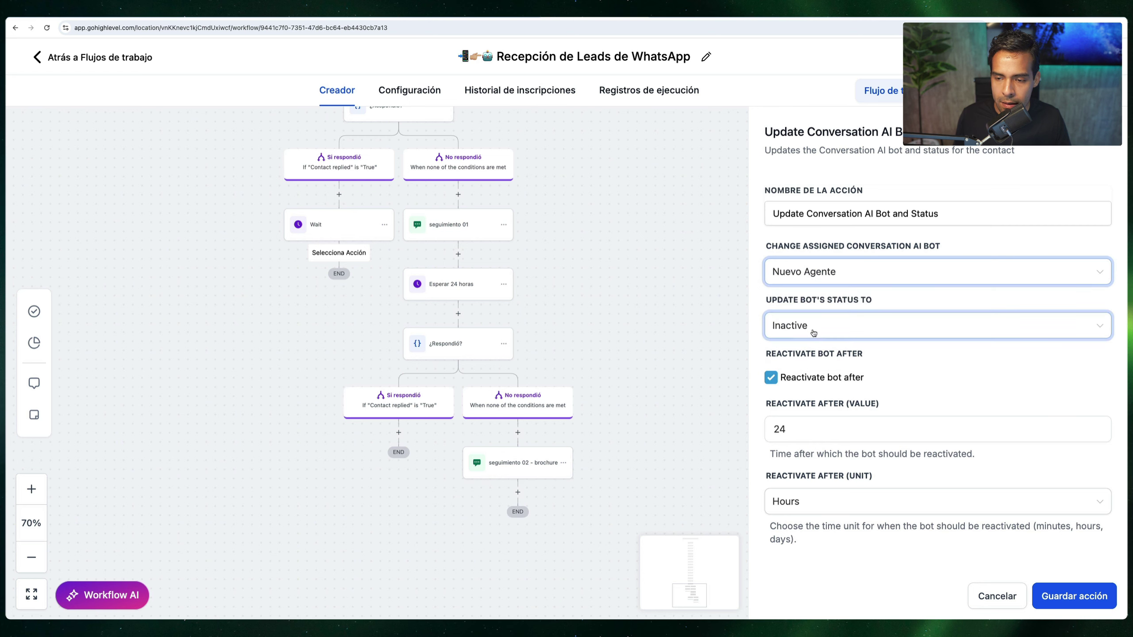
{"action": "left_click", "coordinate": [816, 383]}
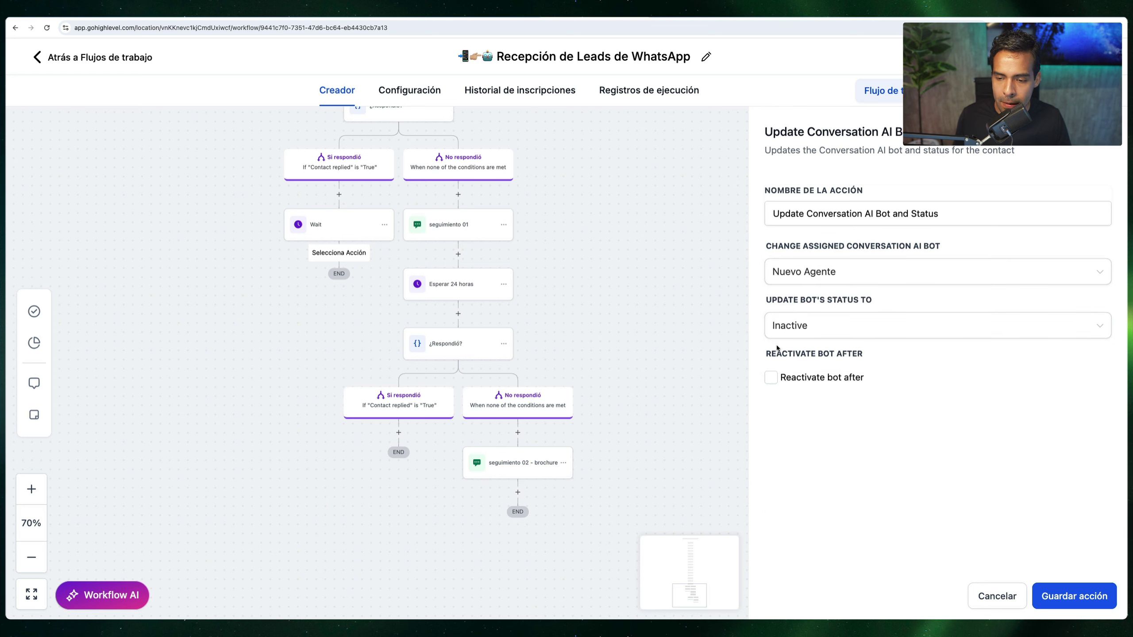
{"action": "left_click", "coordinate": [1079, 598]}
- Rename the Wait action in the first "Si respondió" branch to "3 días" and save the action
{"action": "left_click", "coordinate": [351, 241]}
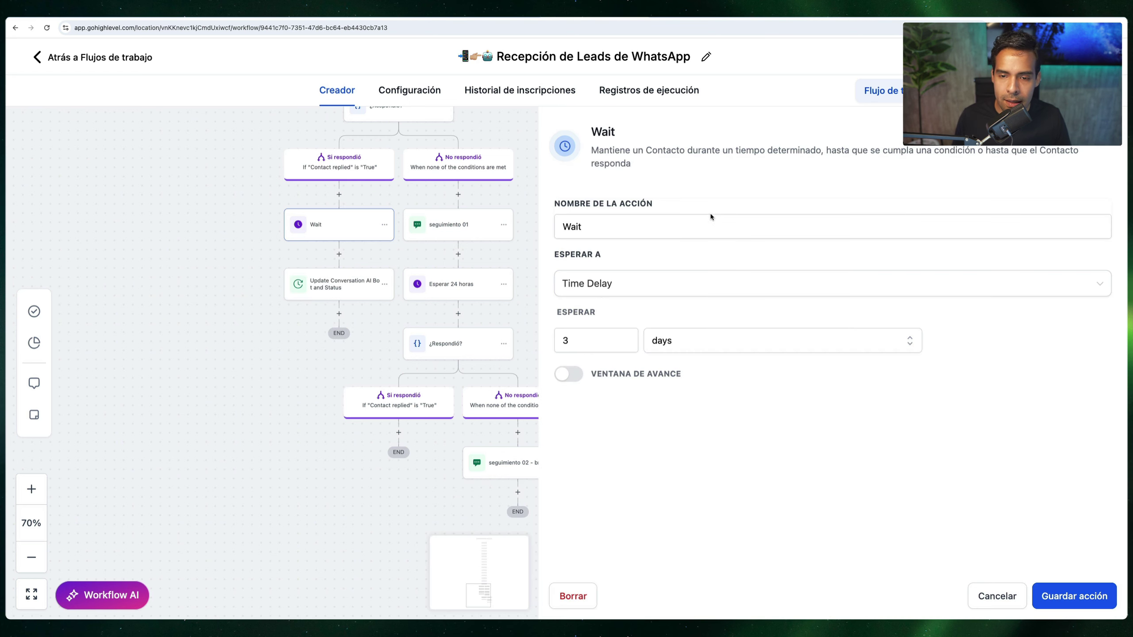
{"action": "double_click", "coordinate": [664, 236]}
{"action": "type", "text": "3 d"}
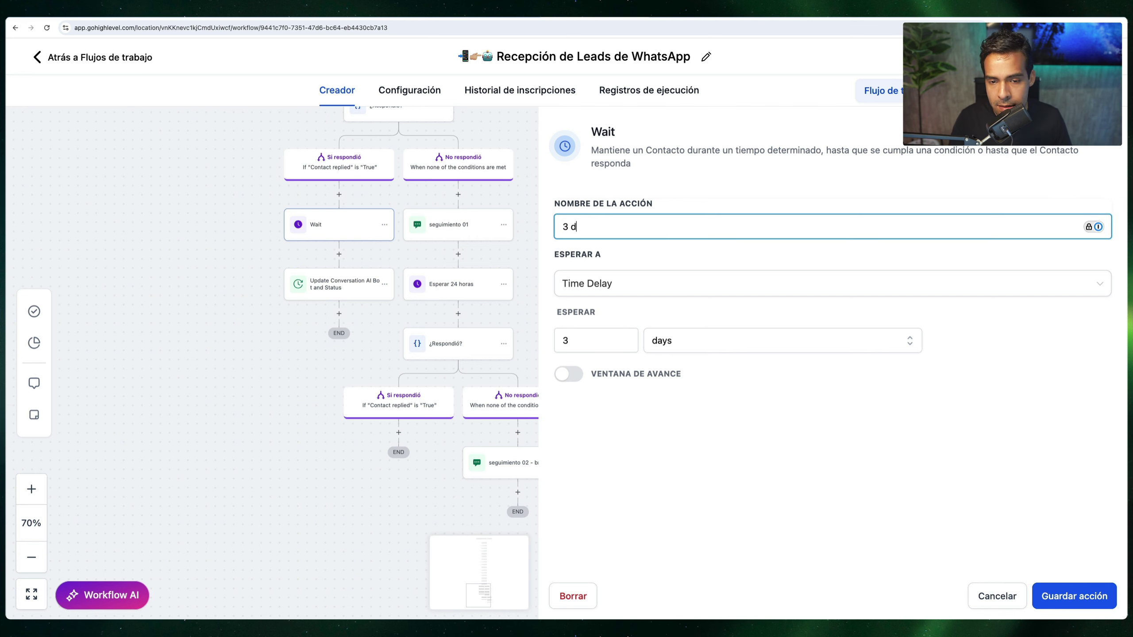
{"action": "type", "text": "ías"}
{"action": "left_click", "coordinate": [1106, 607]}
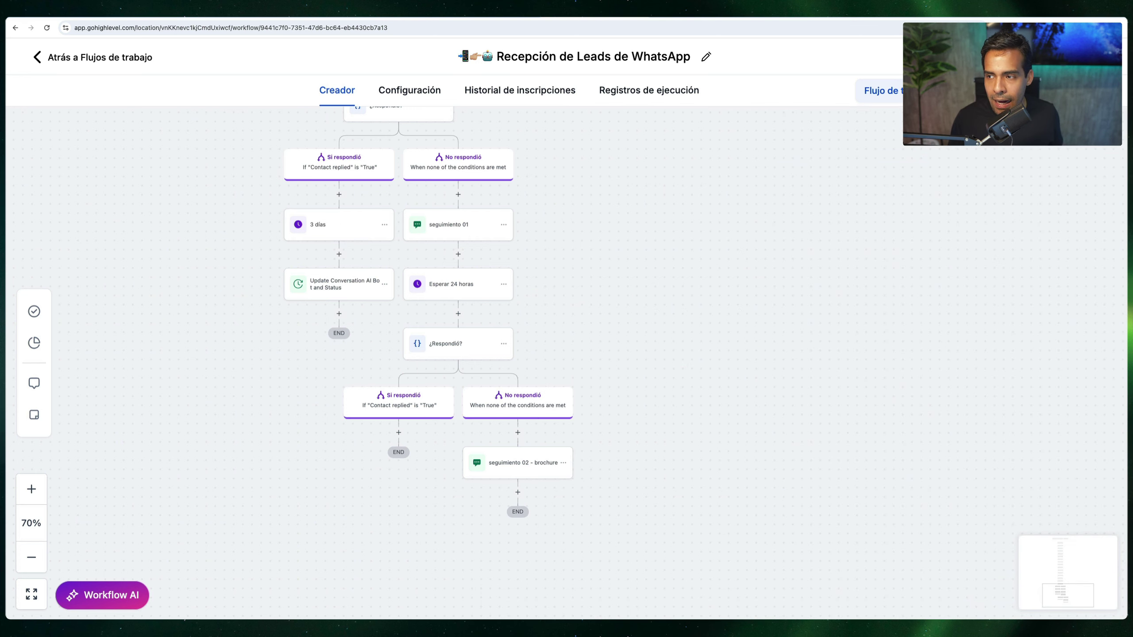
- Save the "Recepción de Leads de WhatsApp" workflow and leave it for the Contacts section
{"action": "left_click", "coordinate": [1100, 68]}
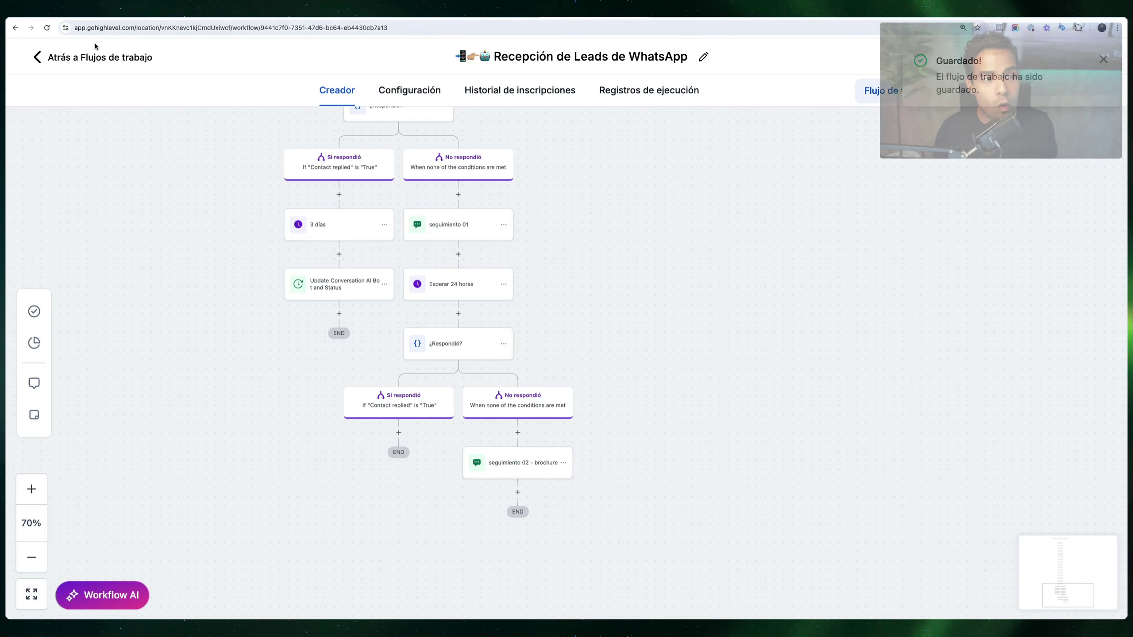
{"action": "left_click", "coordinate": [101, 56]}
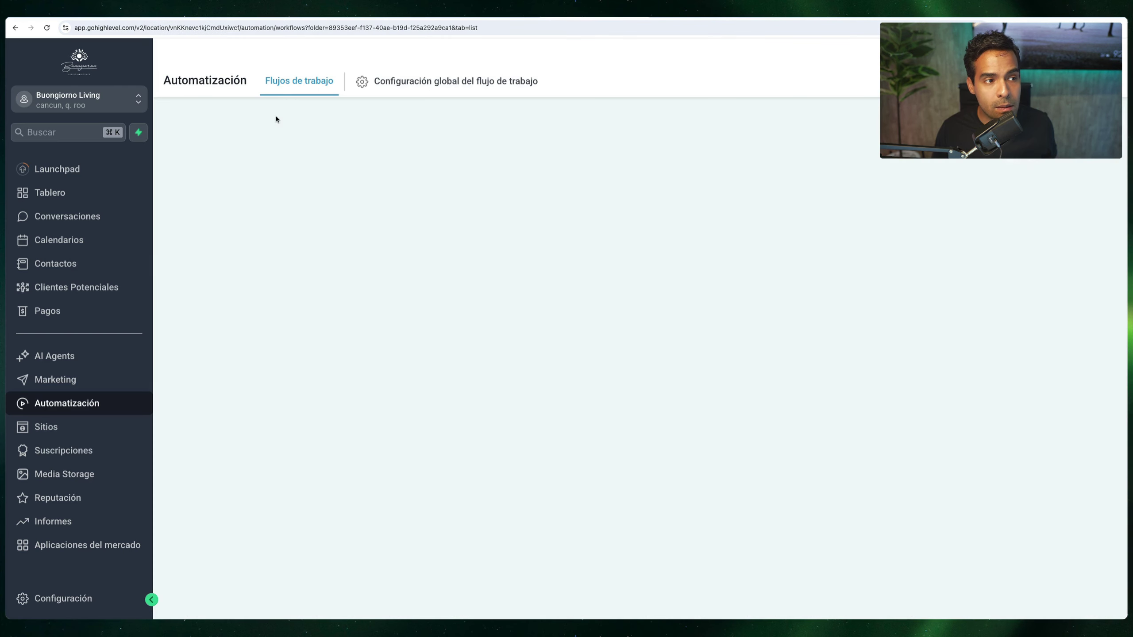
{"action": "left_click", "coordinate": [69, 264]}
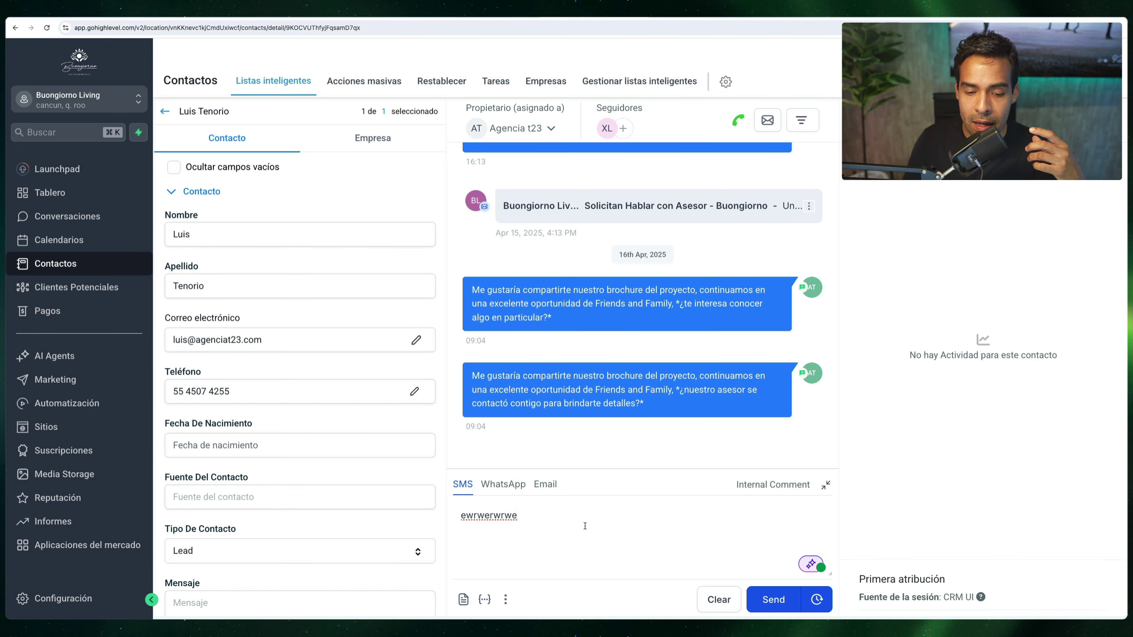
- Clear the unsent SMS draft in the contact's conversation and set its Conversation AI bot to Inactive with automatic reactivation off
{"action": "key", "text": "super+BackSpace"}
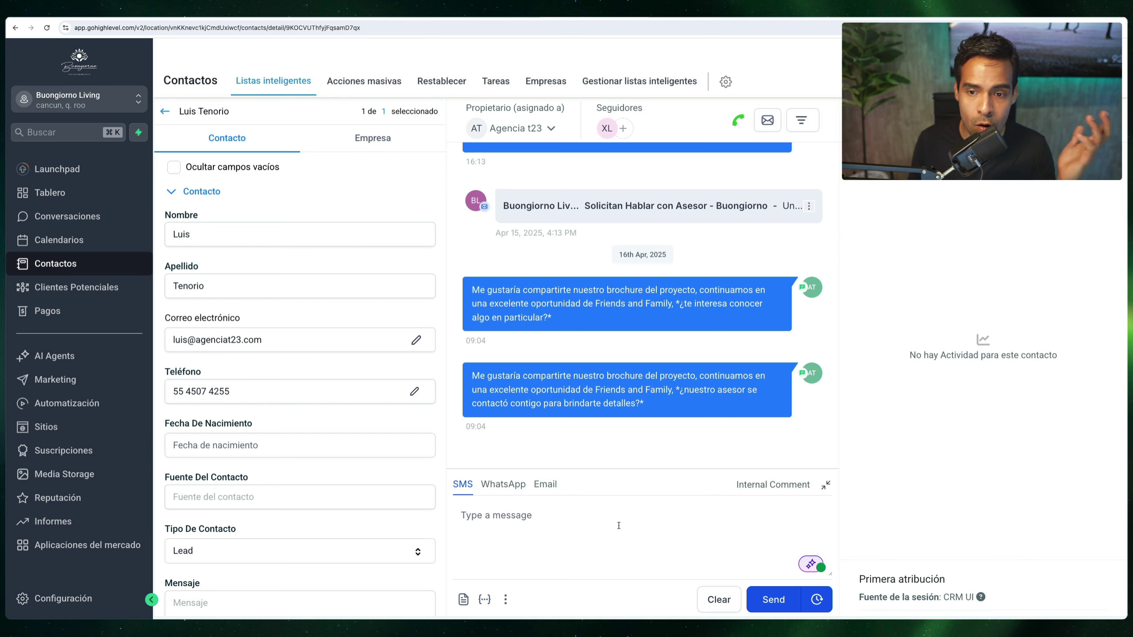
{"action": "left_click", "coordinate": [811, 565]}
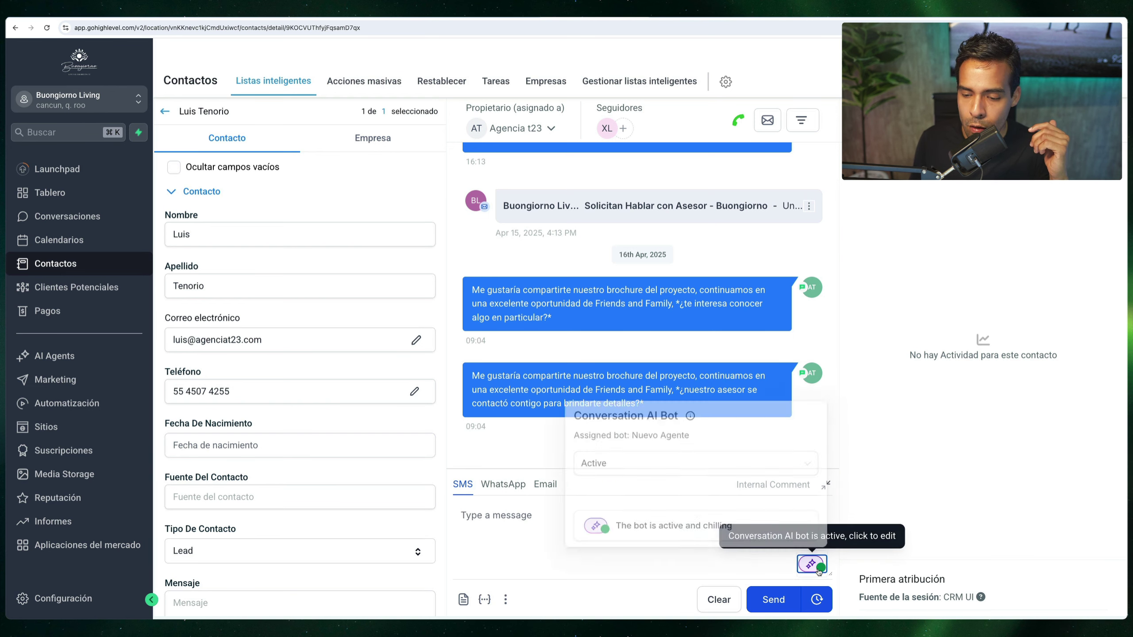
{"action": "left_click", "coordinate": [624, 462]}
{"action": "left_click", "coordinate": [608, 508]}
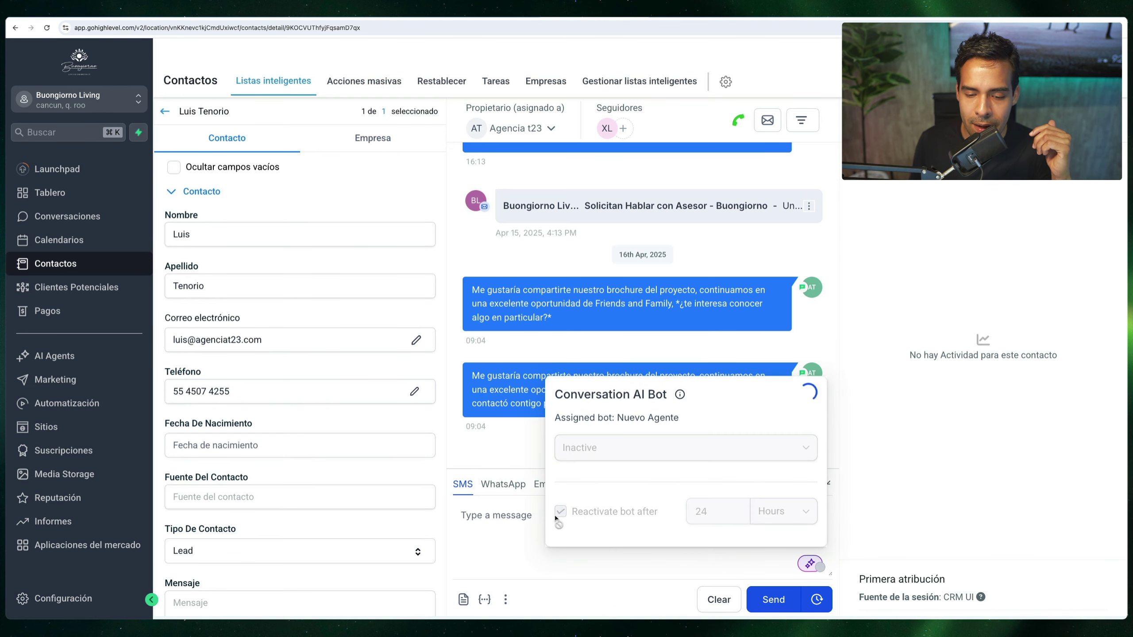
{"action": "left_click", "coordinate": [561, 498]}
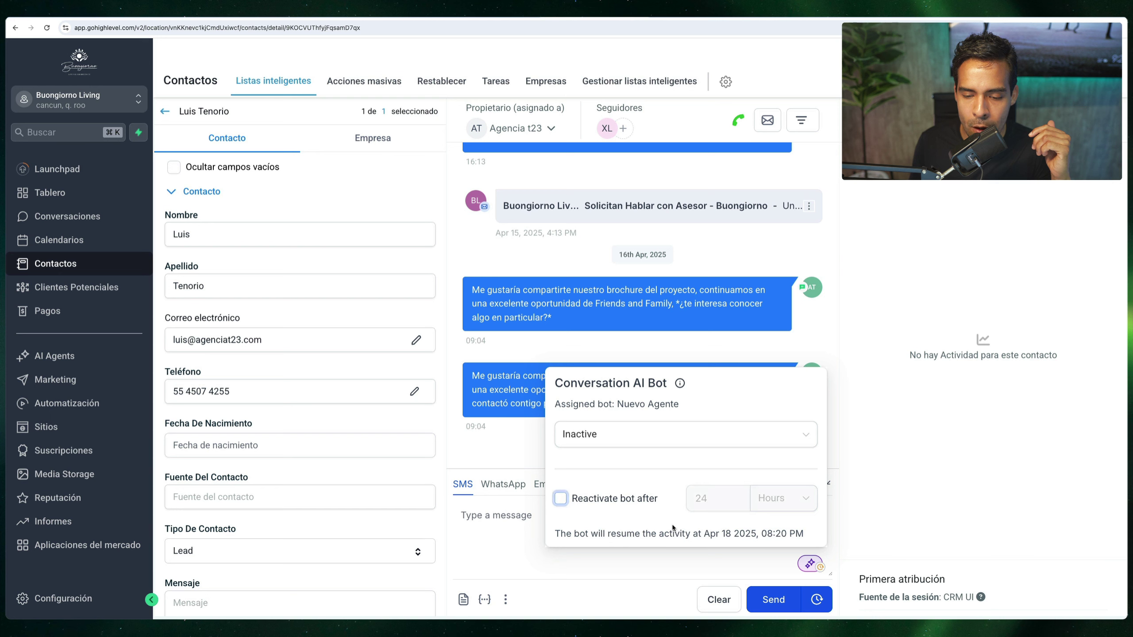
{"action": "left_click", "coordinate": [733, 559]}
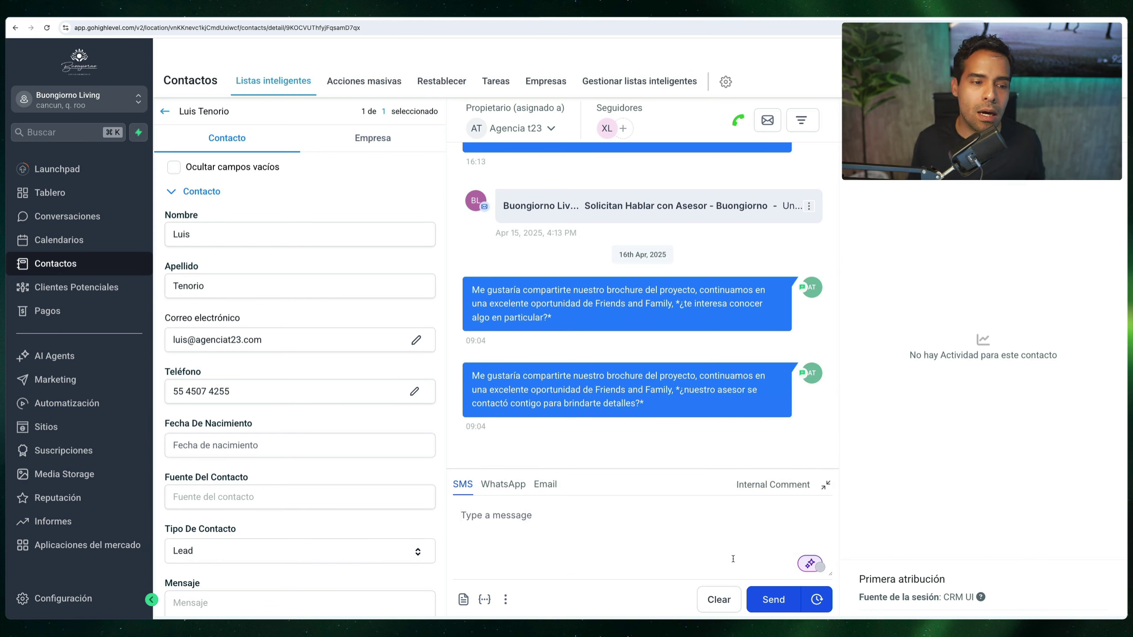